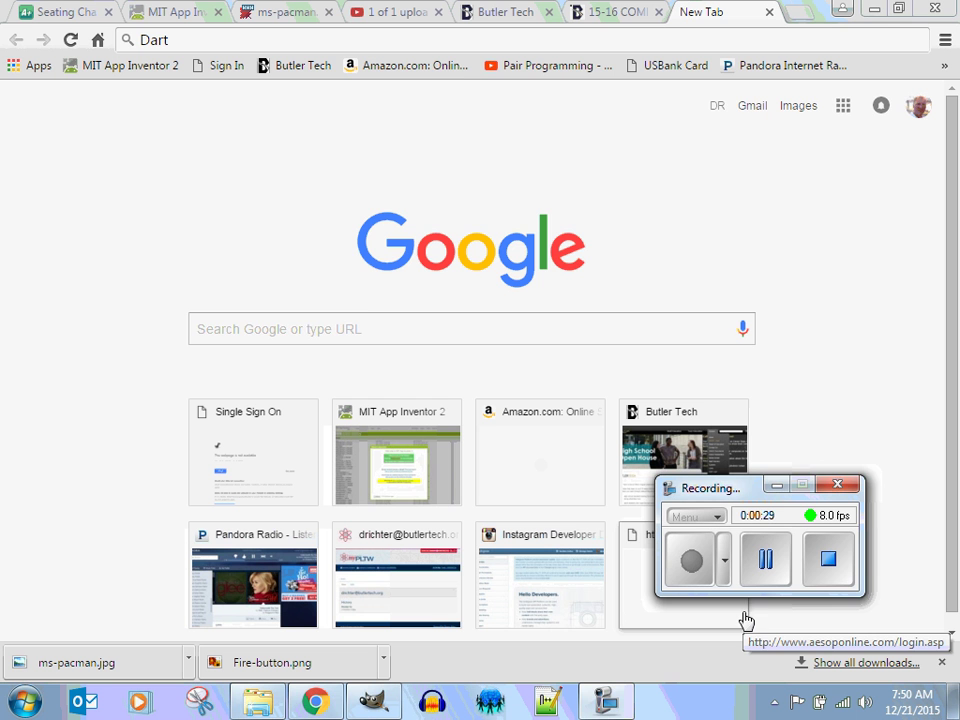
Search Google Images for 'Darth' and open the full-size Darth Vader helmet picture.
click(369, 326)
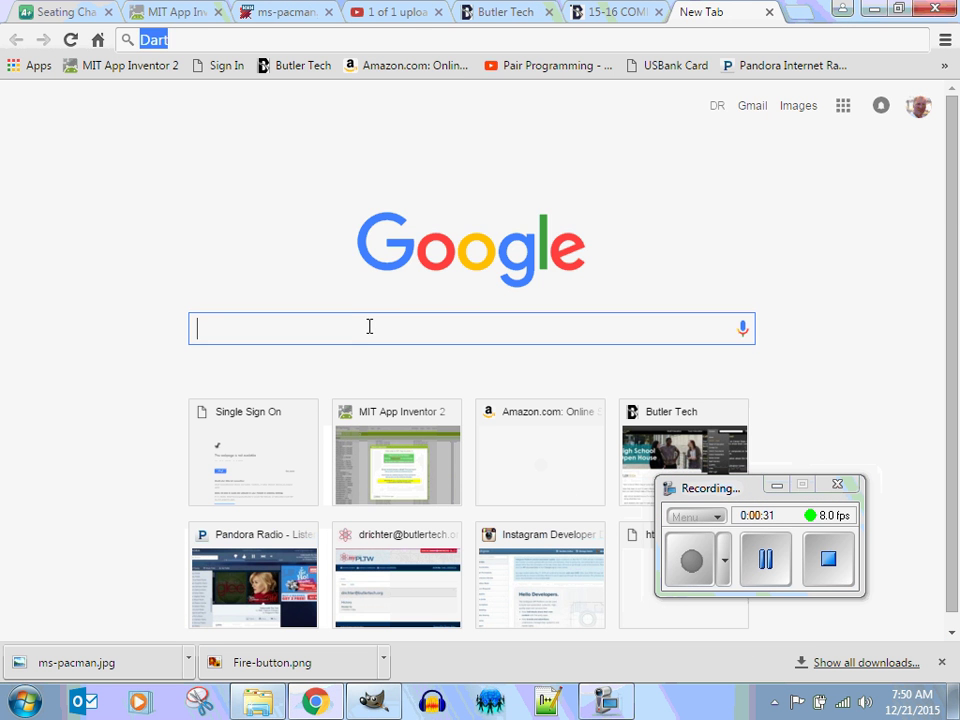
text(Darth)
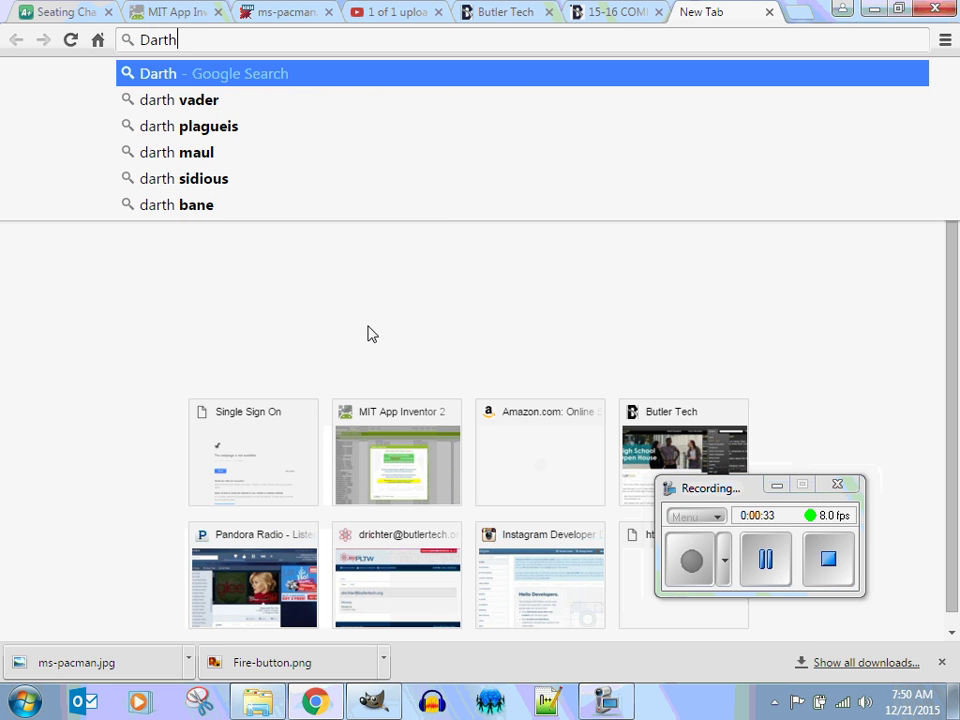
click(196, 99)
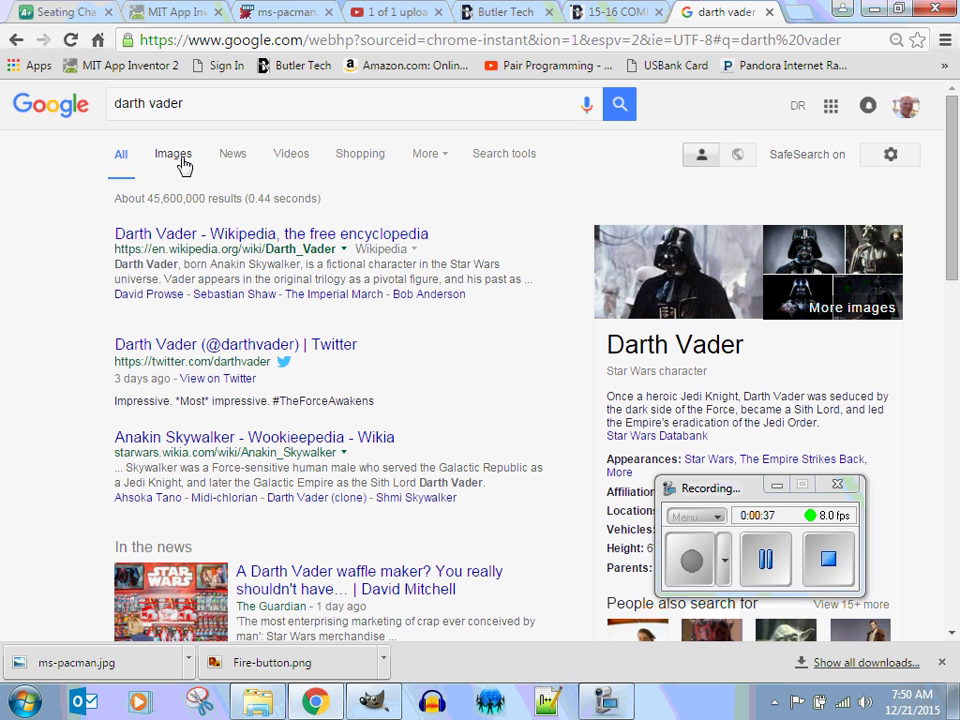
click(407, 244)
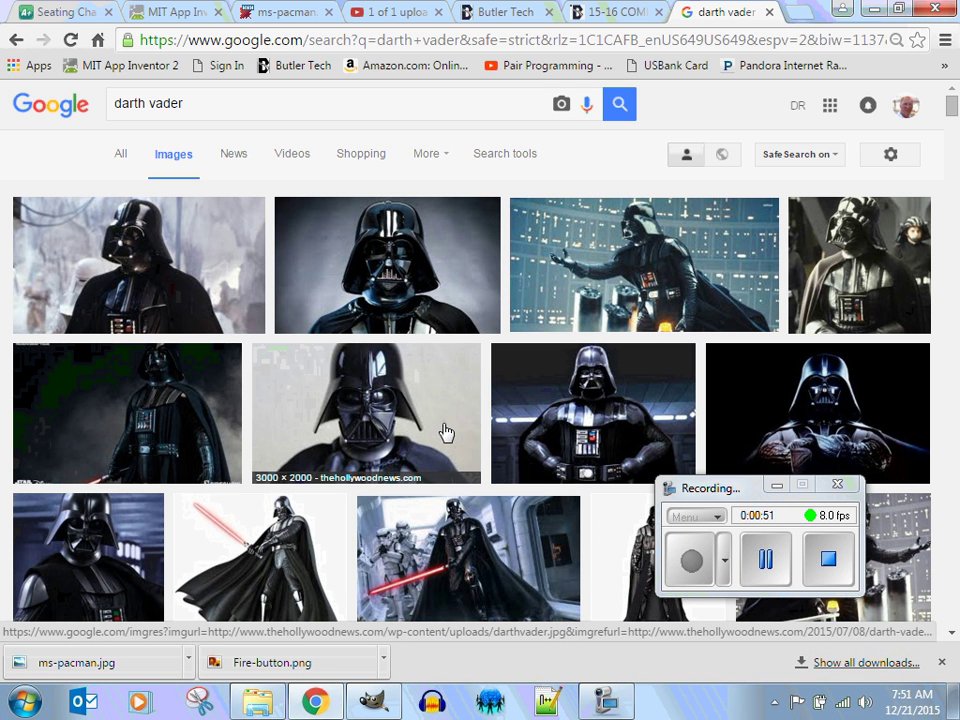
click(390, 262)
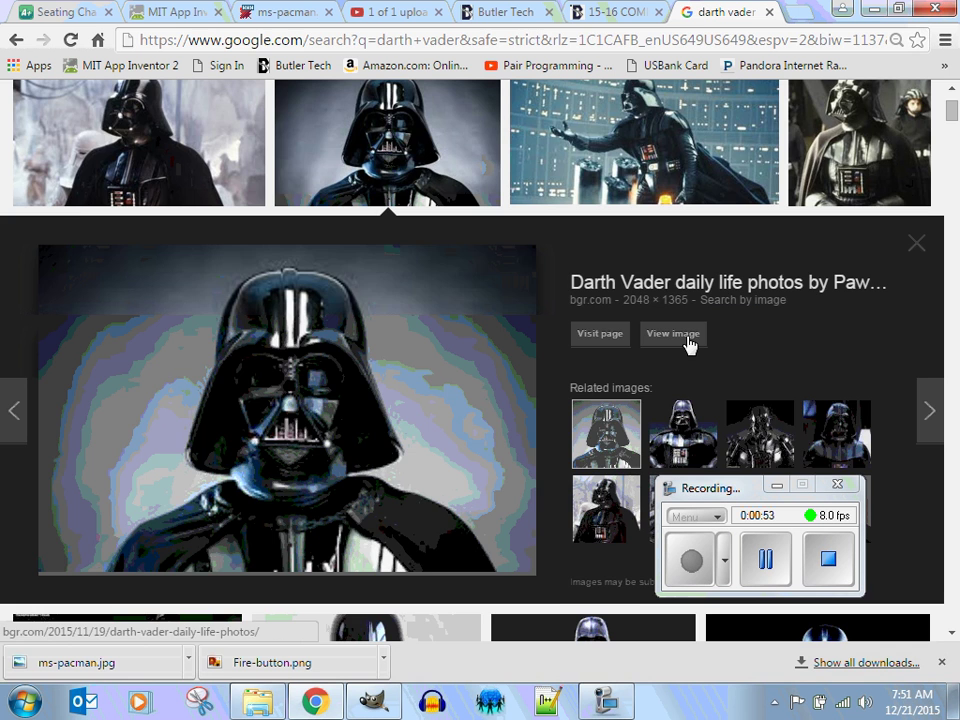
click(686, 336)
Save the helmet image as darth-vader in the Documents\ICS 1\StarVadersv1 folder.
right_click(444, 346)
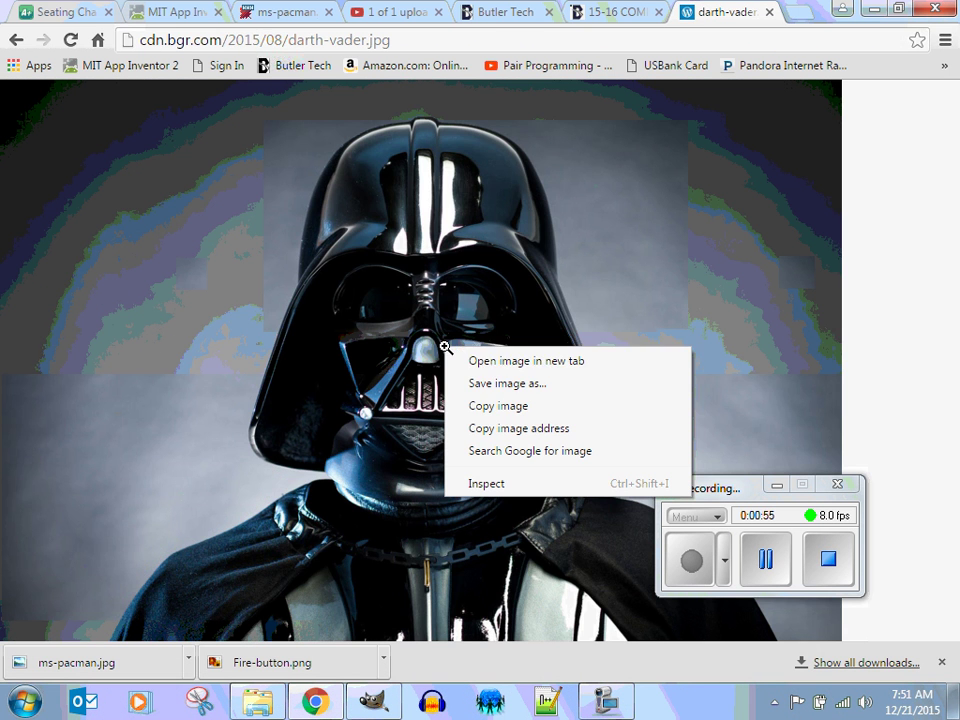
click(503, 393)
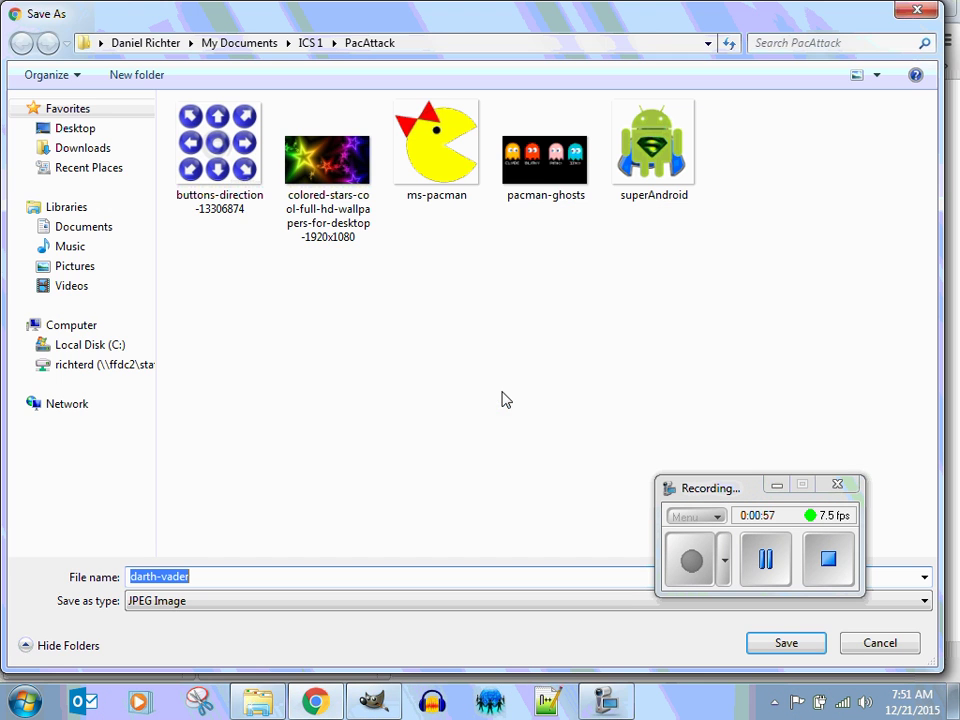
click(86, 228)
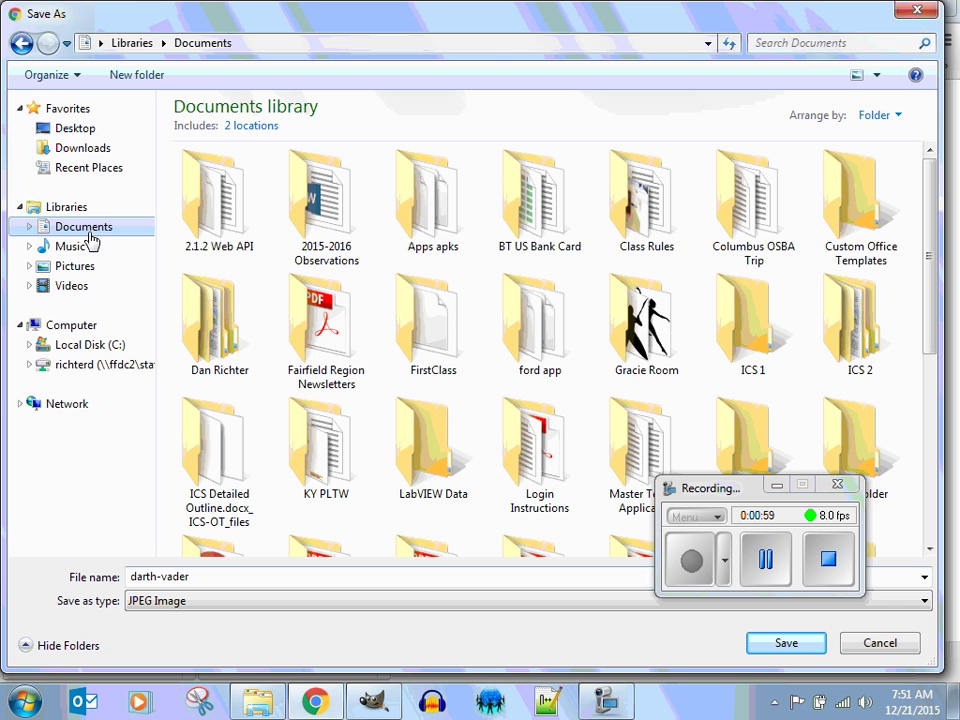
double_click(760, 340)
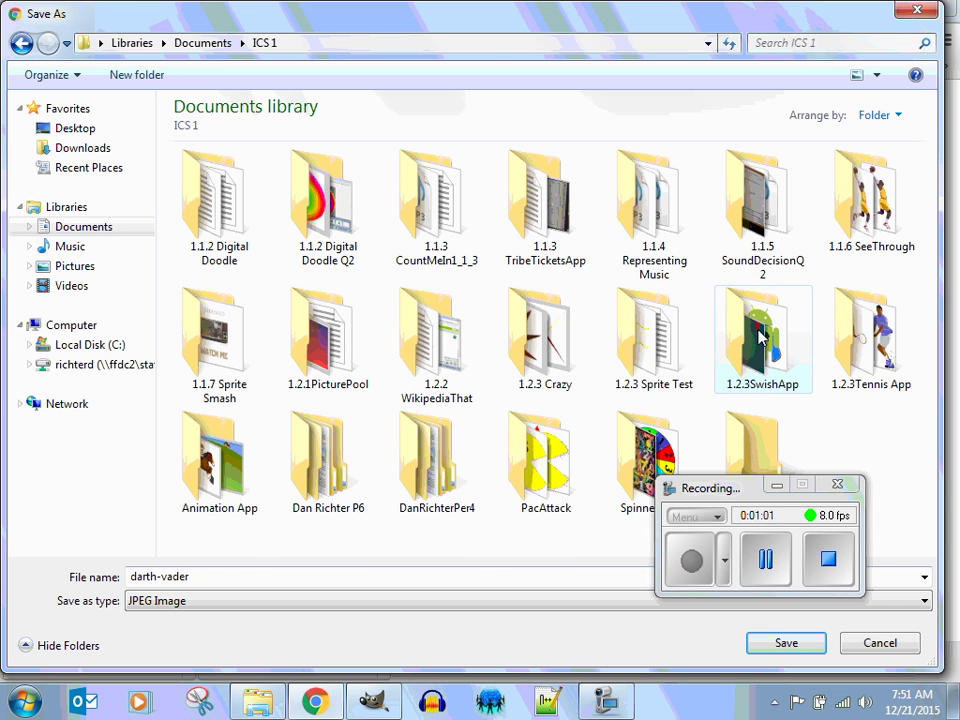
drag(709, 496, 782, 555)
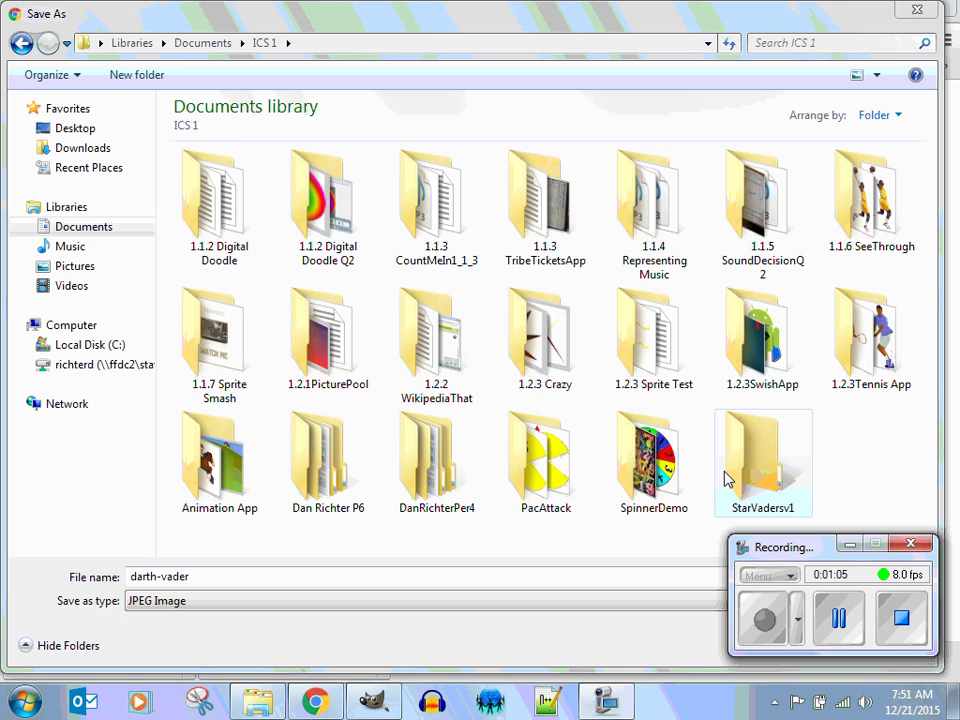
double_click(745, 447)
drag(774, 548, 784, 317)
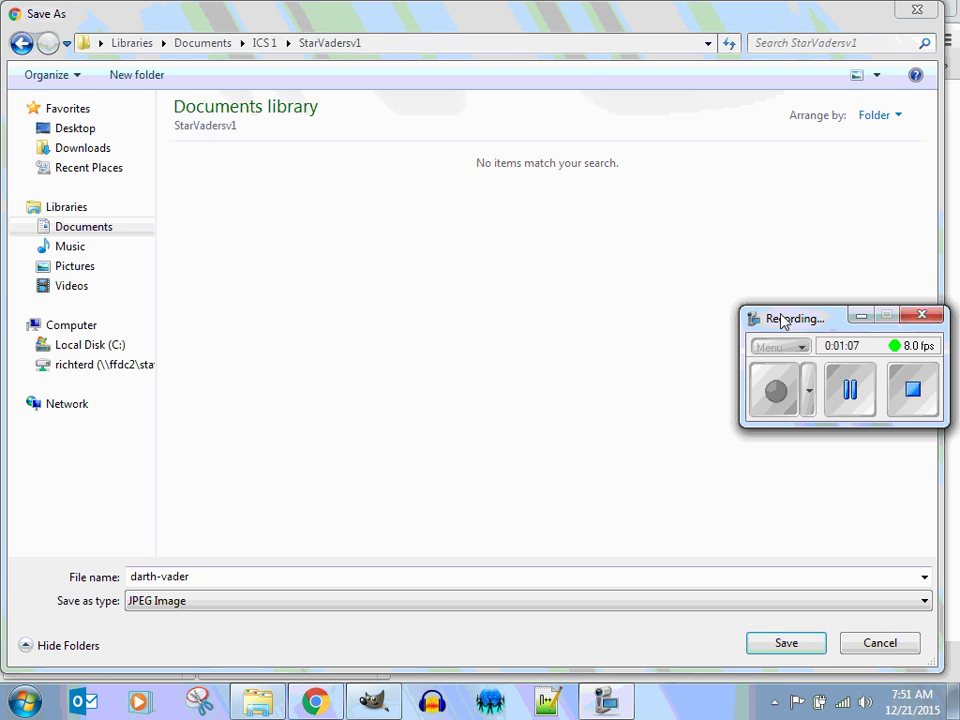
click(780, 645)
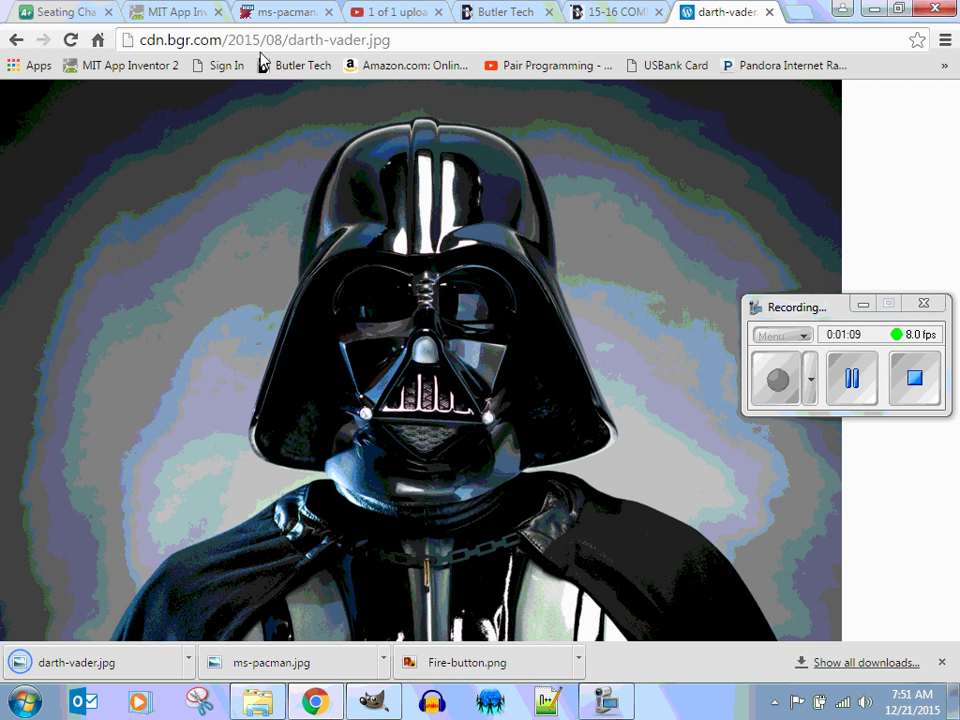
Replace the search with 'kylo ren' and show its image results.
click(15, 41)
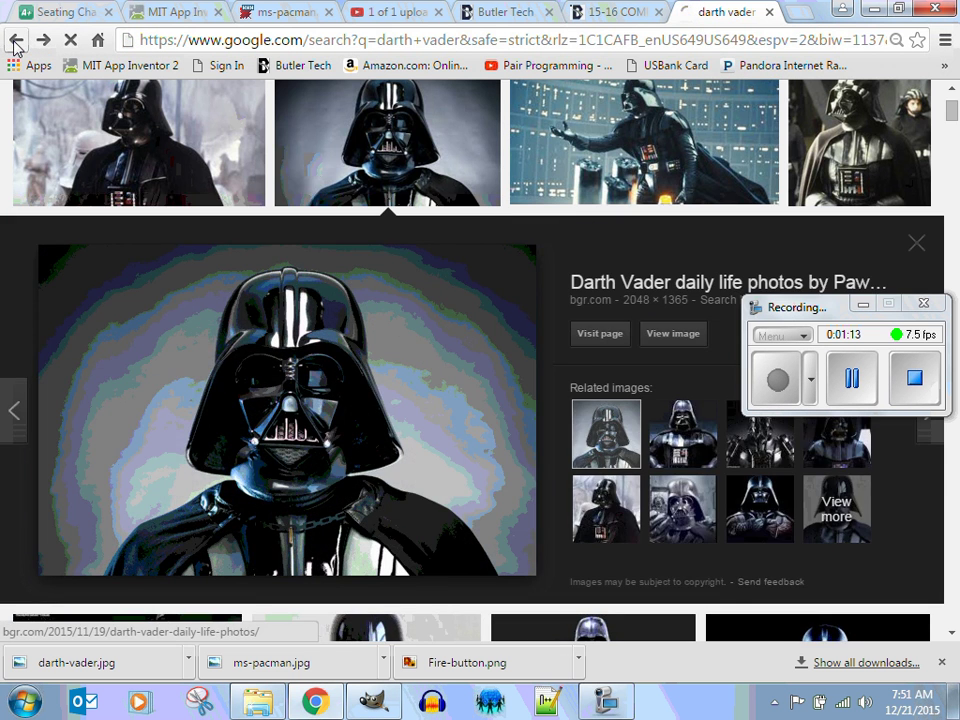
click(15, 42)
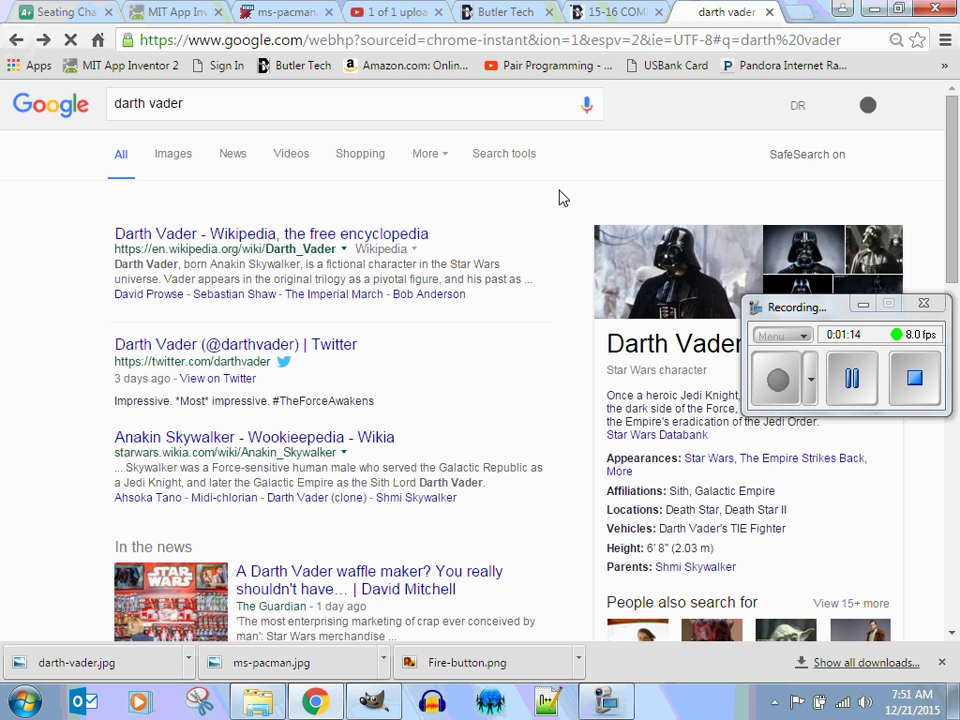
mouse_move(202, 108)
mouse_down()
mouse_move(122, 100)
mouse_move(103, 122)
mouse_up()
text(k)
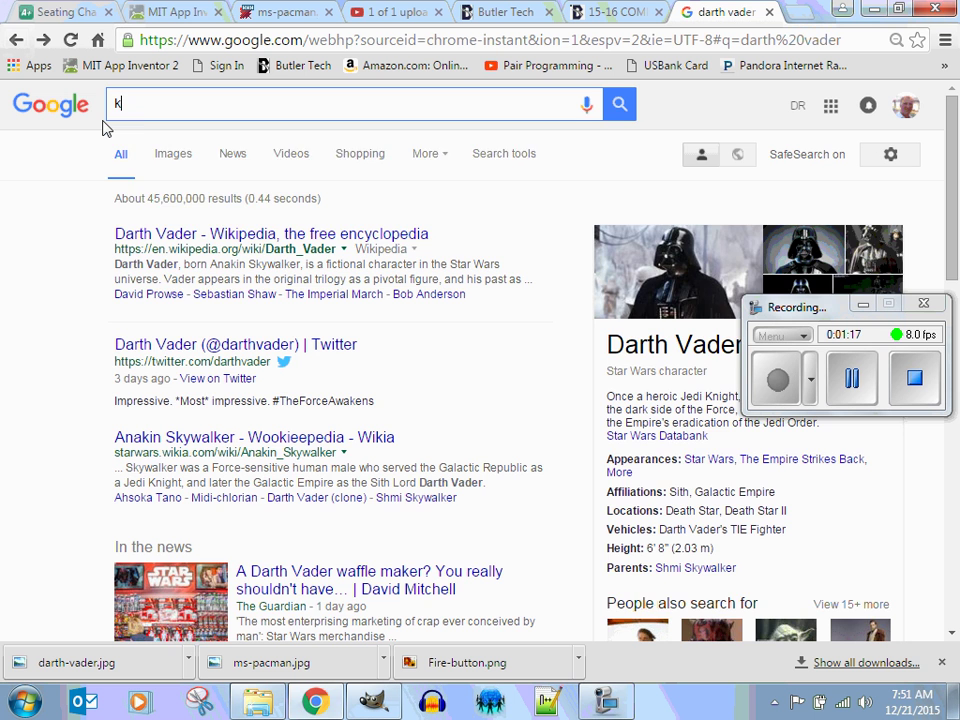
text(ylo r)
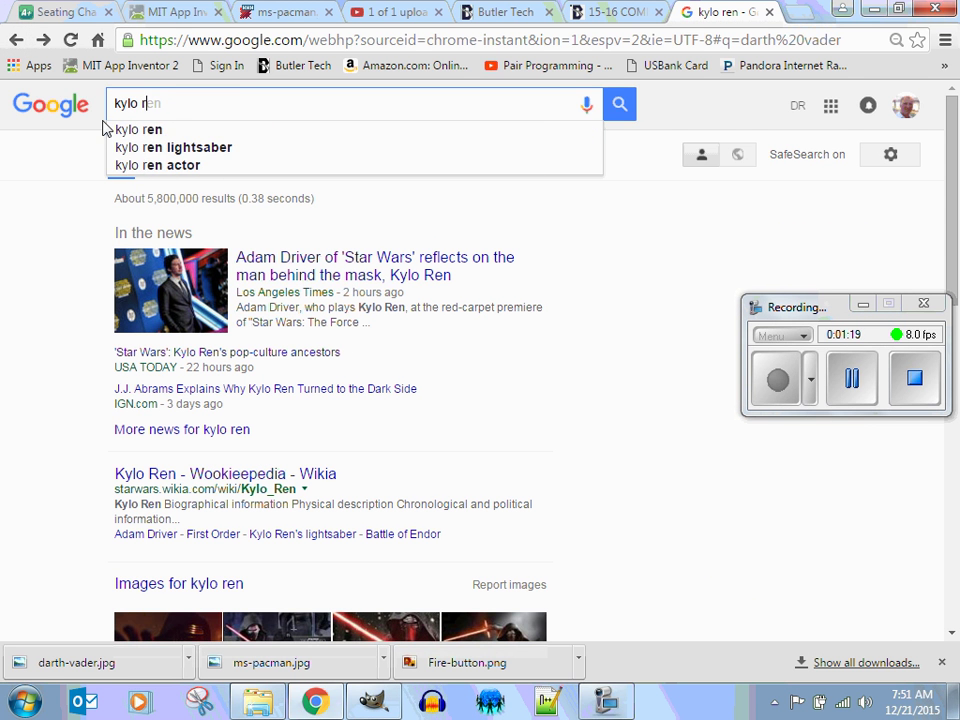
text(en)
key(Return)
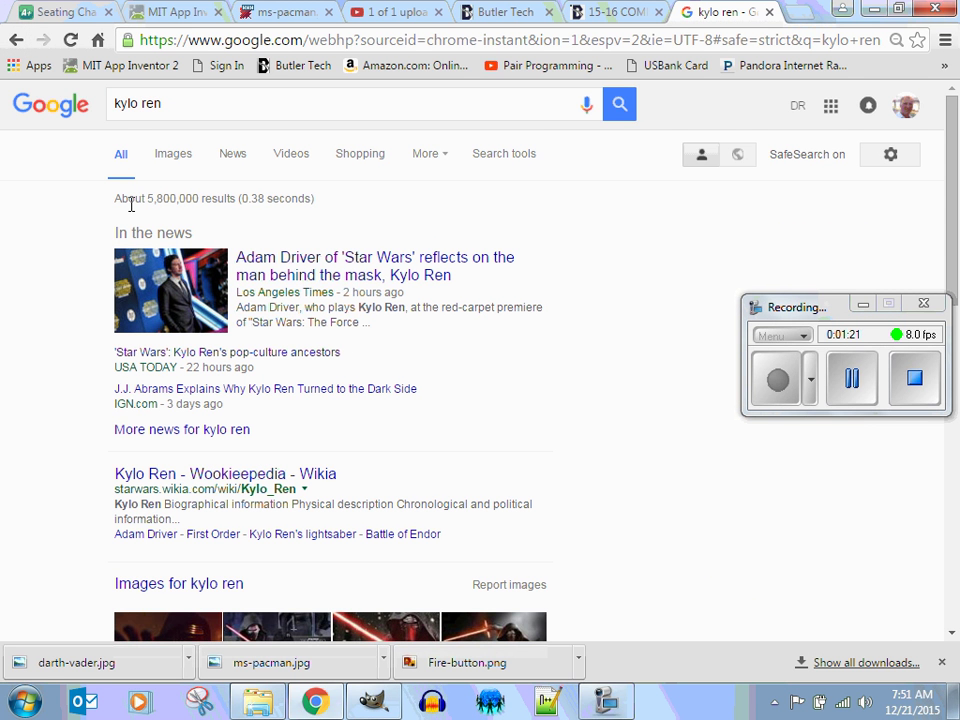
click(170, 160)
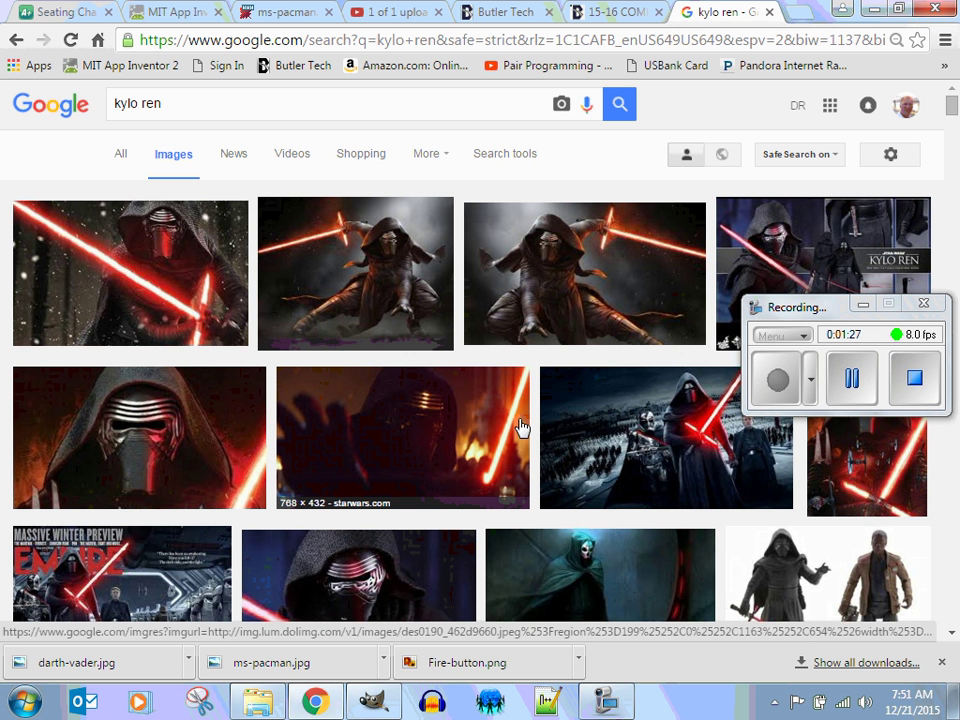
Find the plain Kylo Ren helmet picture in the results and open it full size.
scroll(520, 427, down, 1)
scroll(520, 427, down, 3)
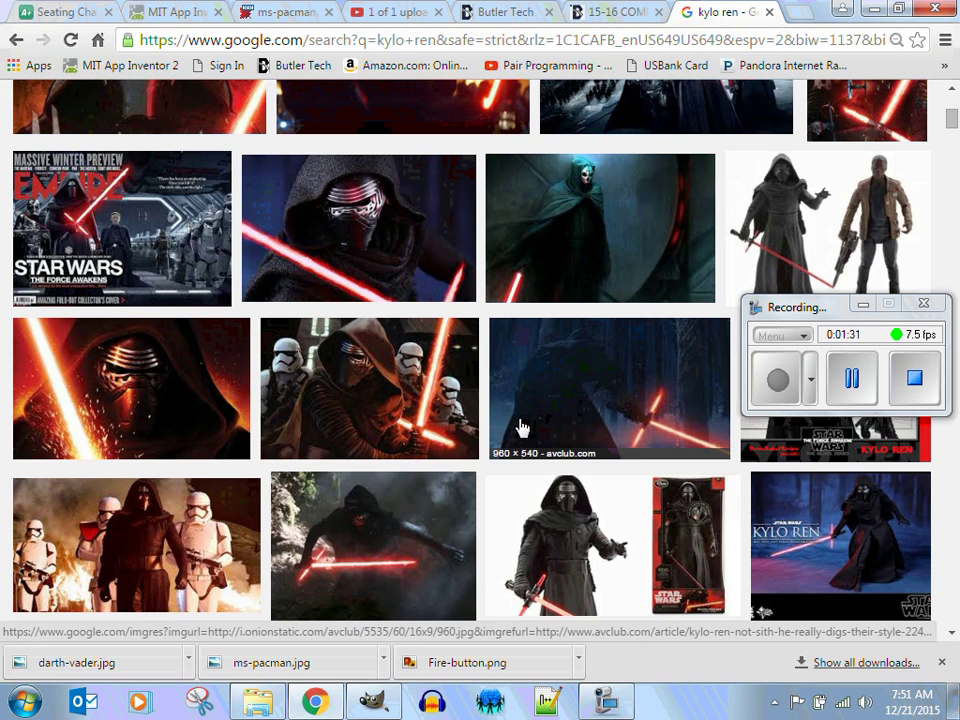
scroll(520, 427, up, 4)
scroll(520, 427, down, 5)
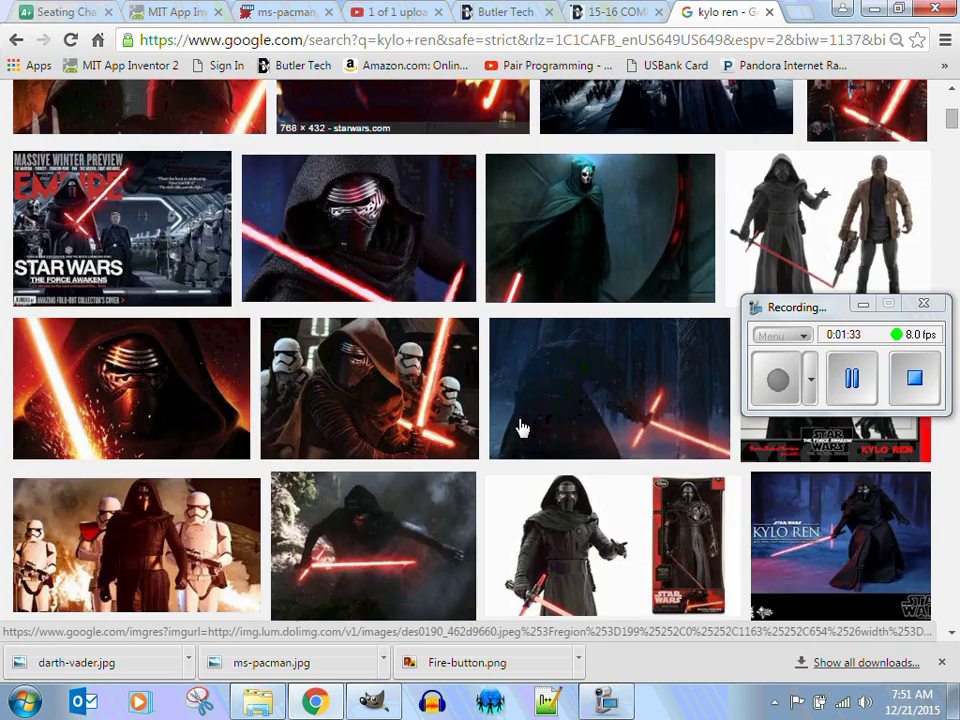
scroll(520, 427, down, 3)
scroll(520, 427, down, 1)
scroll(520, 427, down, 4)
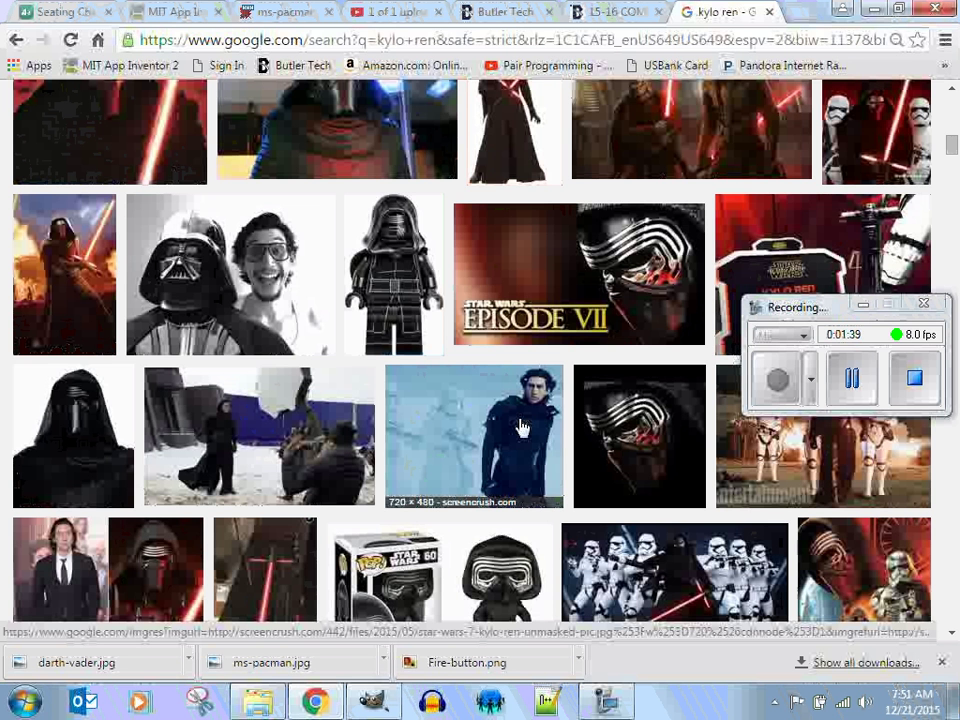
scroll(520, 427, down, 4)
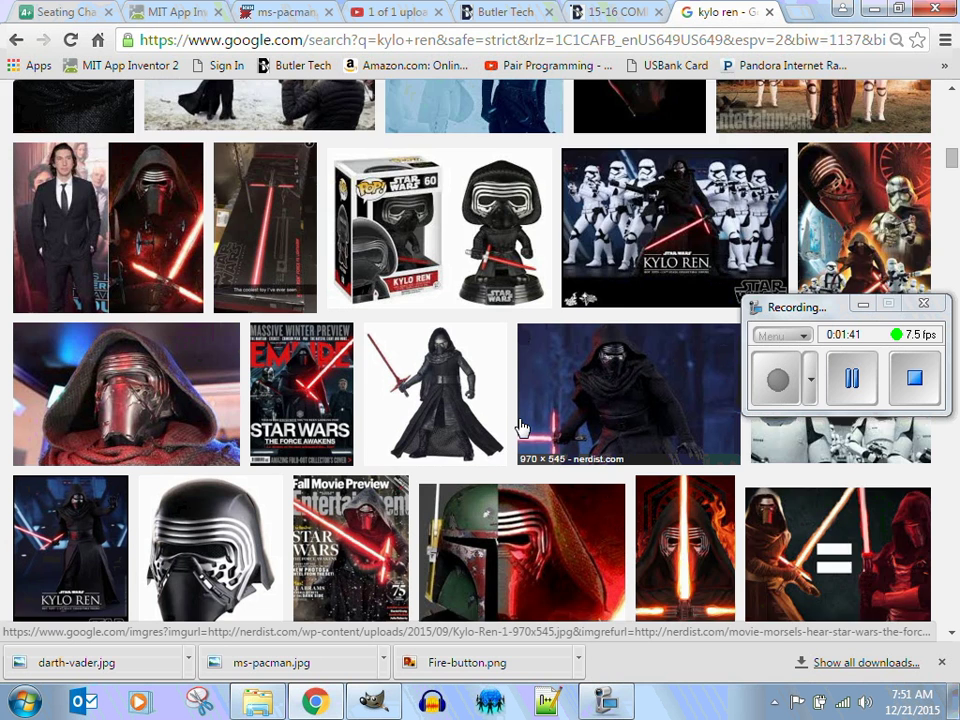
scroll(520, 427, down, 1)
scroll(520, 427, down, 1)
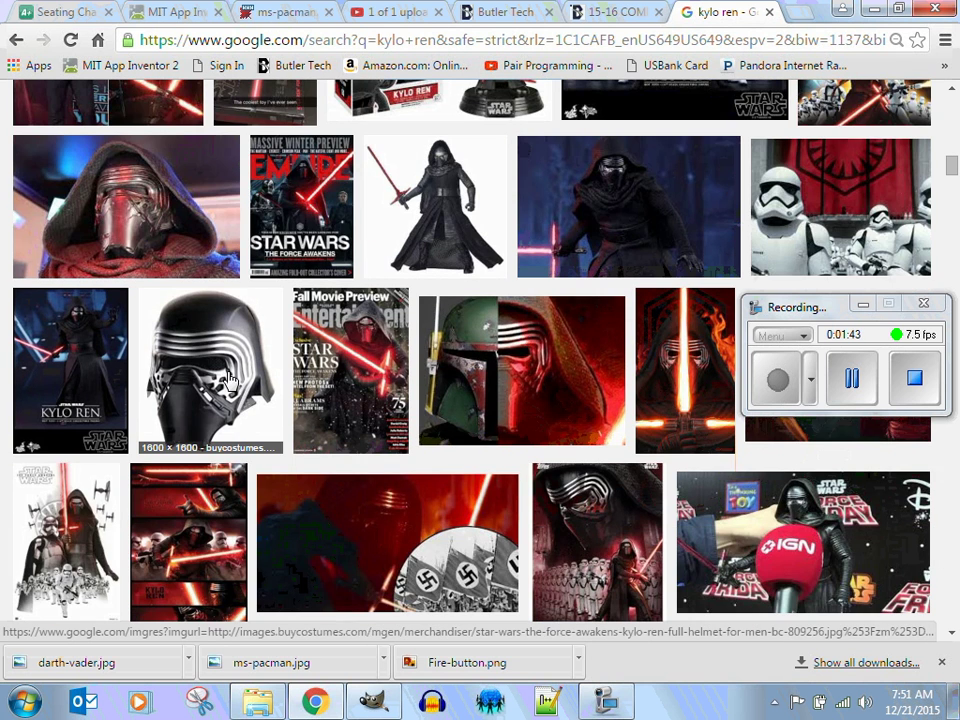
click(229, 378)
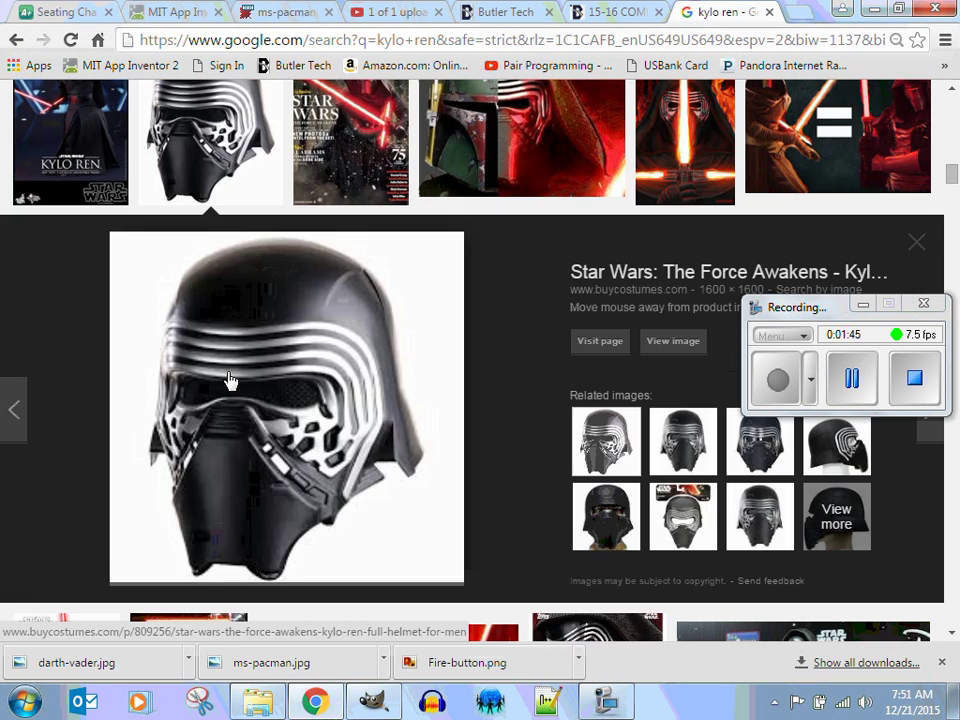
click(688, 351)
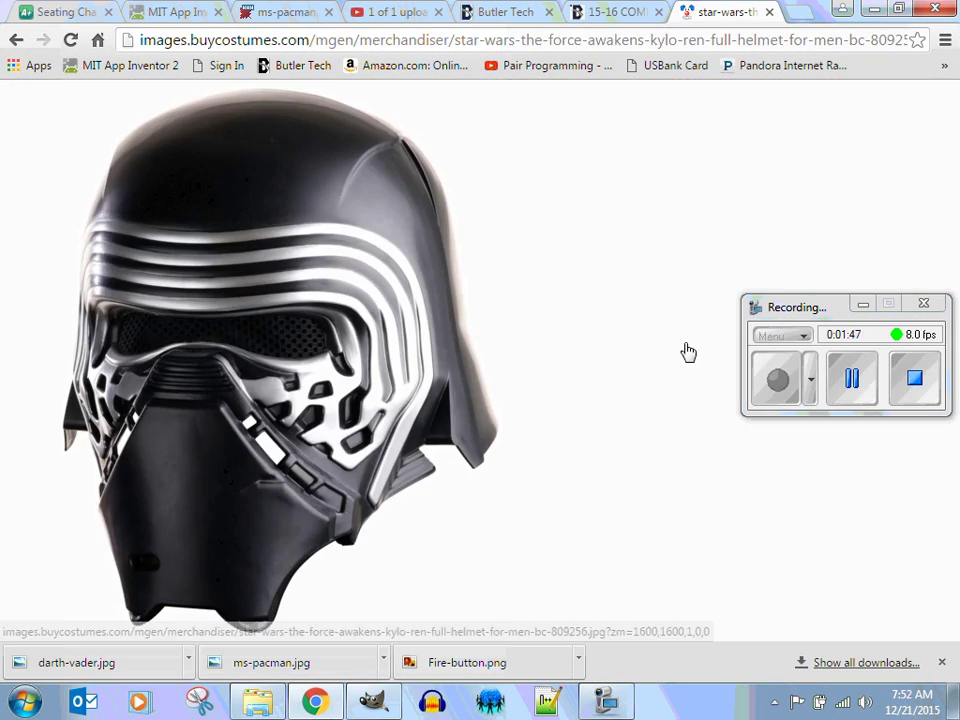
Save the helmet image into StarVadersv1 under its default name and return to the results.
right_click(262, 353)
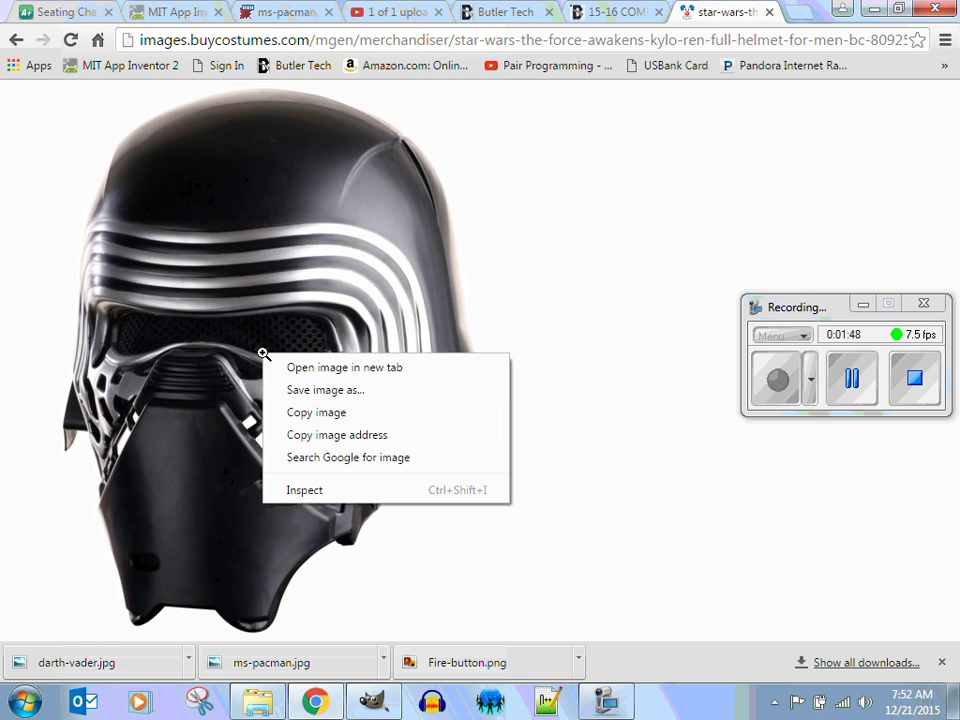
click(315, 391)
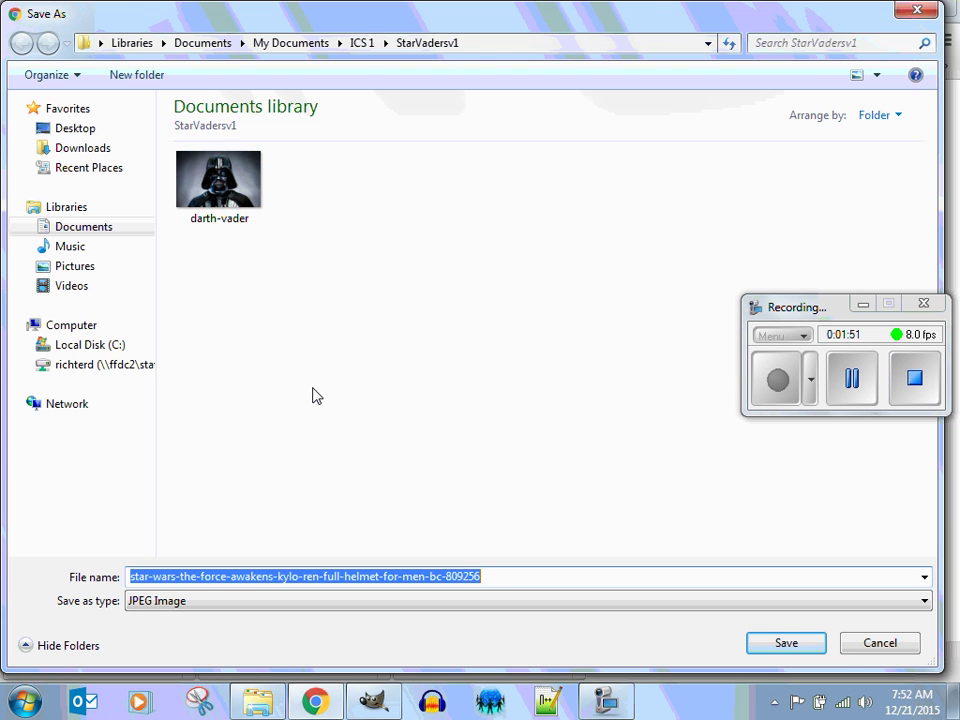
click(804, 647)
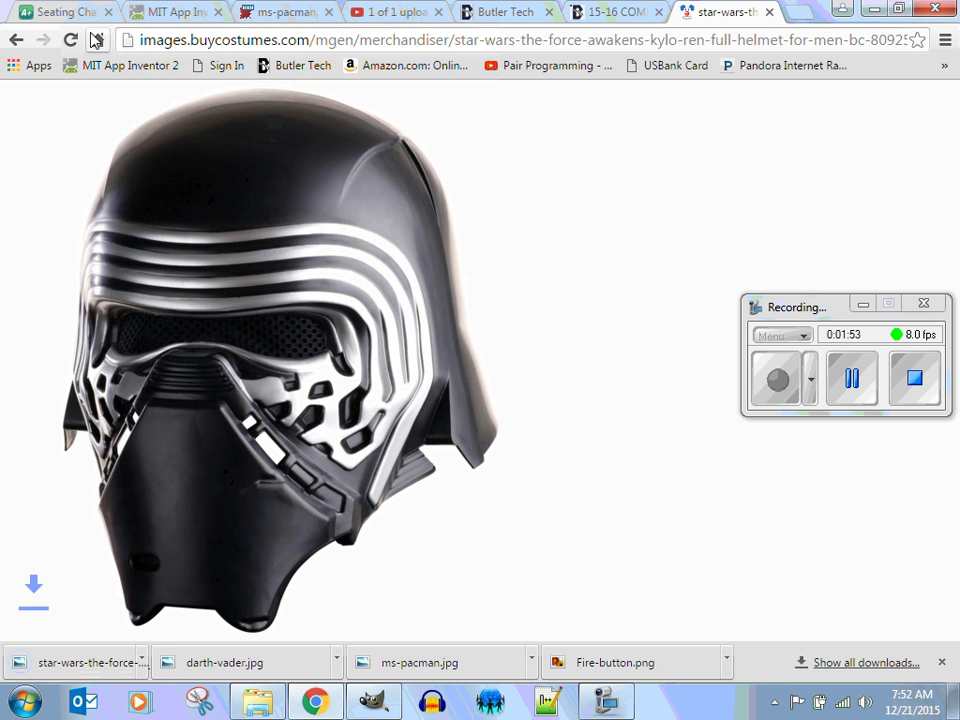
click(16, 45)
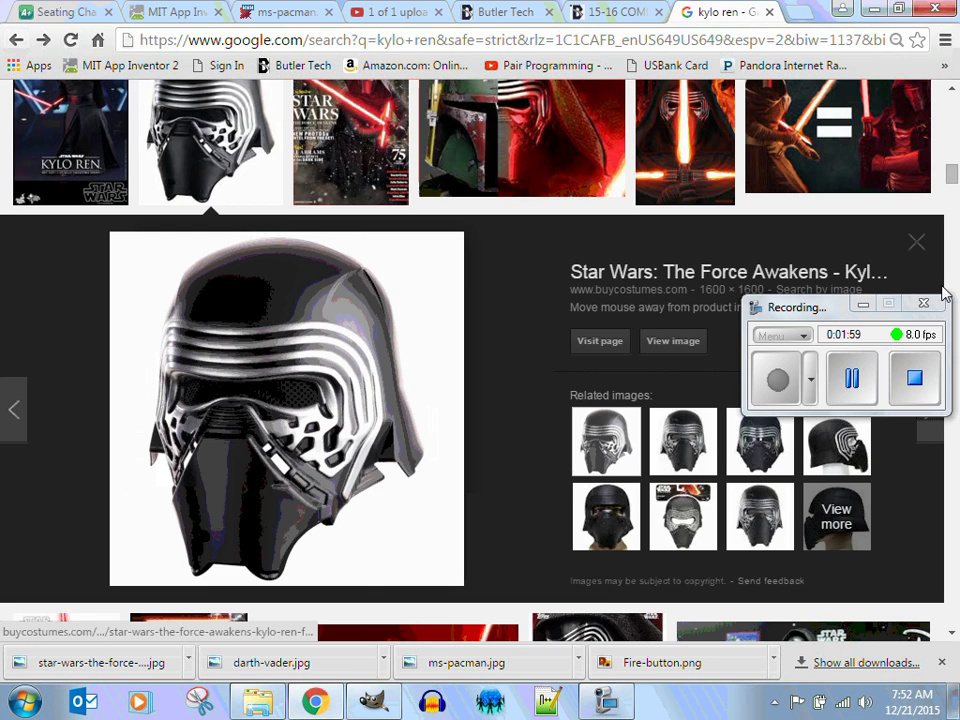
drag(951, 178, 953, 105)
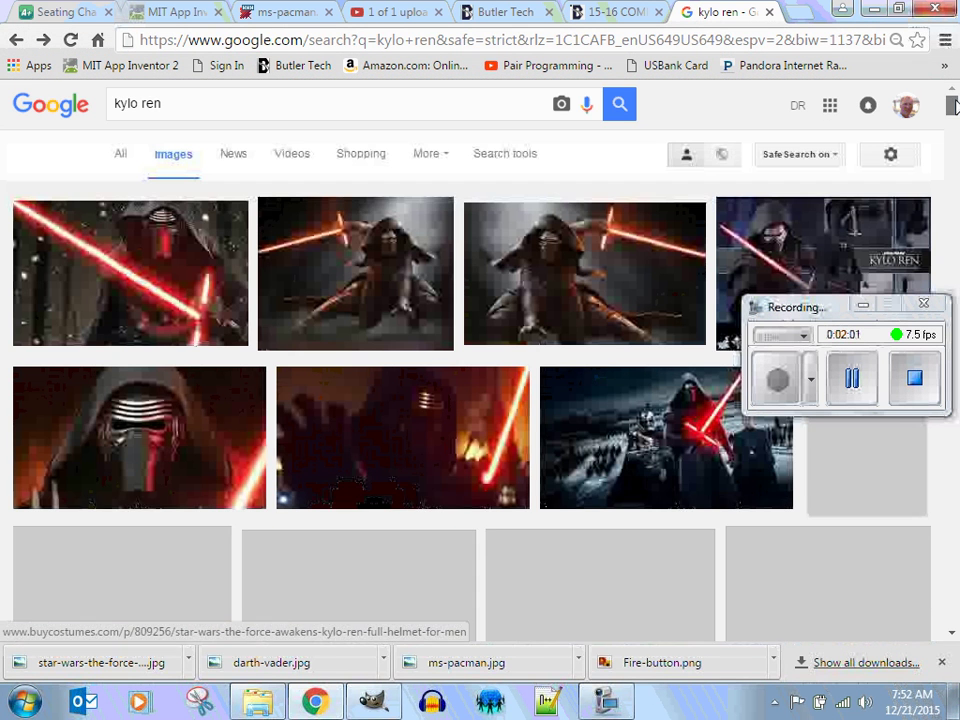
Search images for 'storm troopers' and open the three-helmet picture on its own.
drag(176, 106, 100, 107)
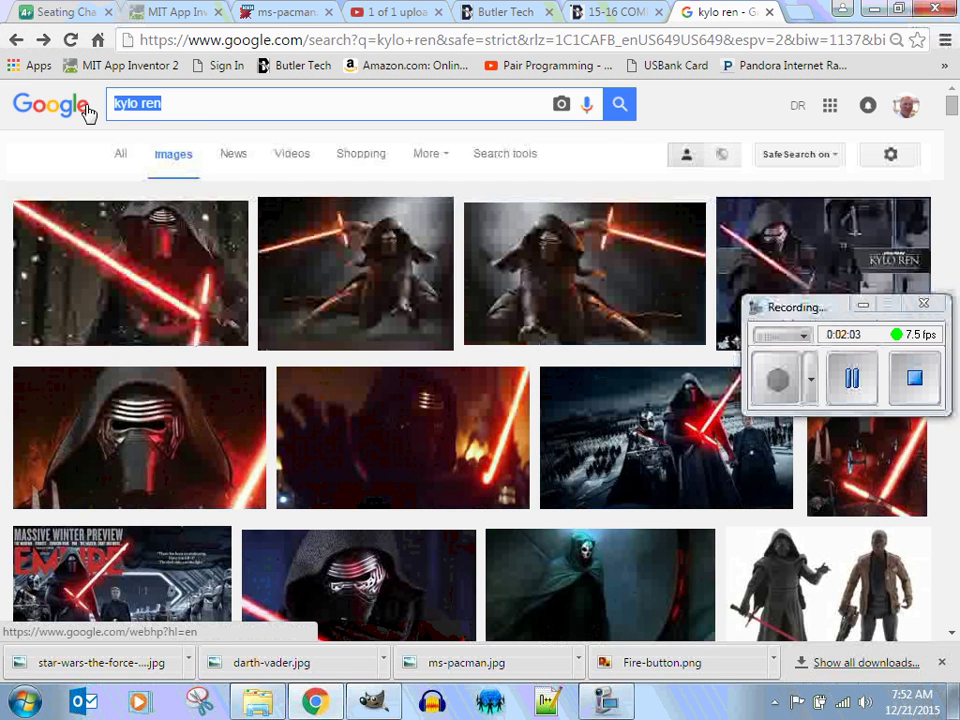
text(storm)
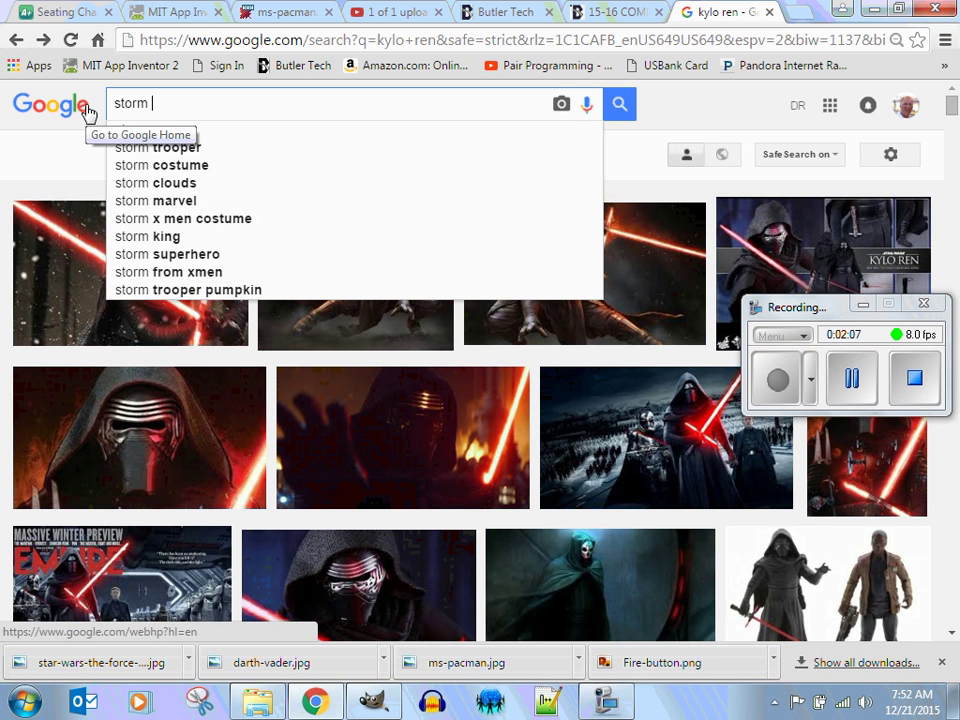
text( trooper)
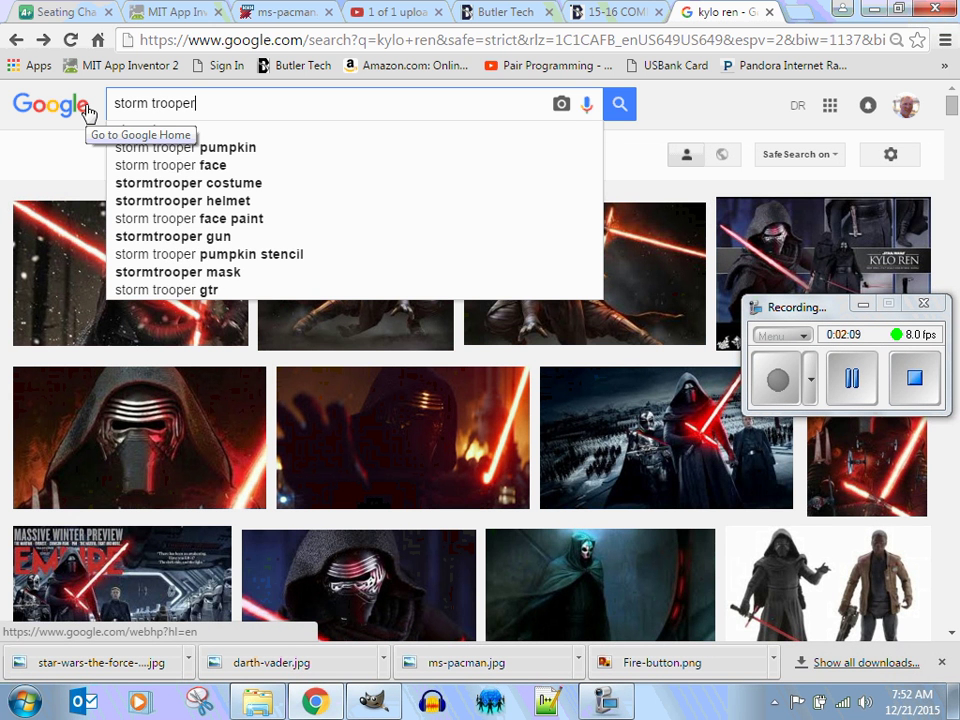
text(s)
key(Return)
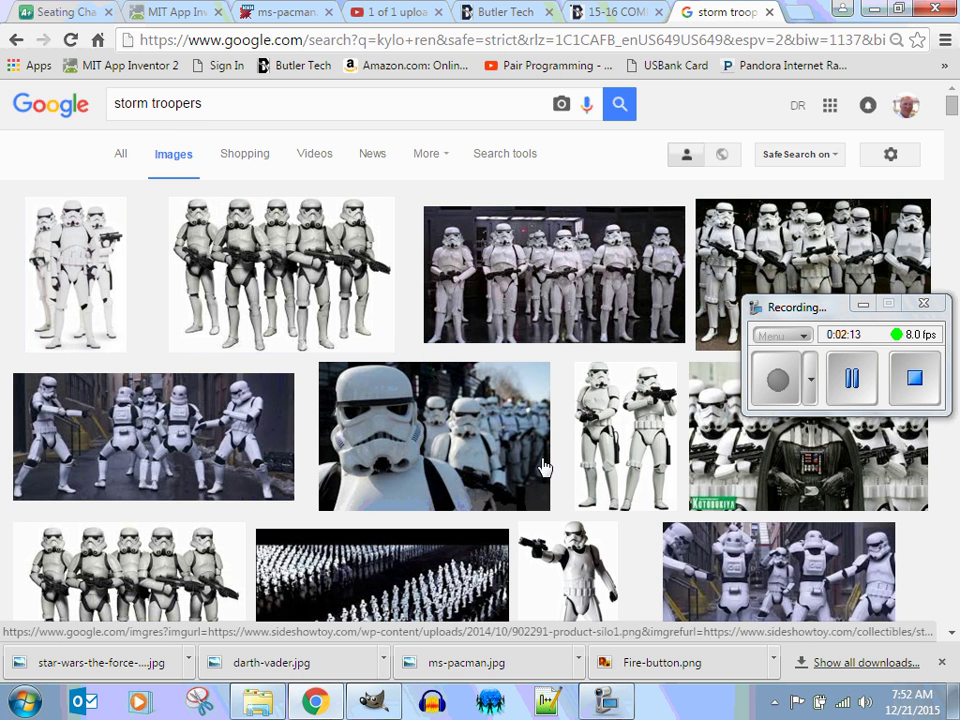
scroll(520, 462, down, 2)
scroll(500, 458, down, 2)
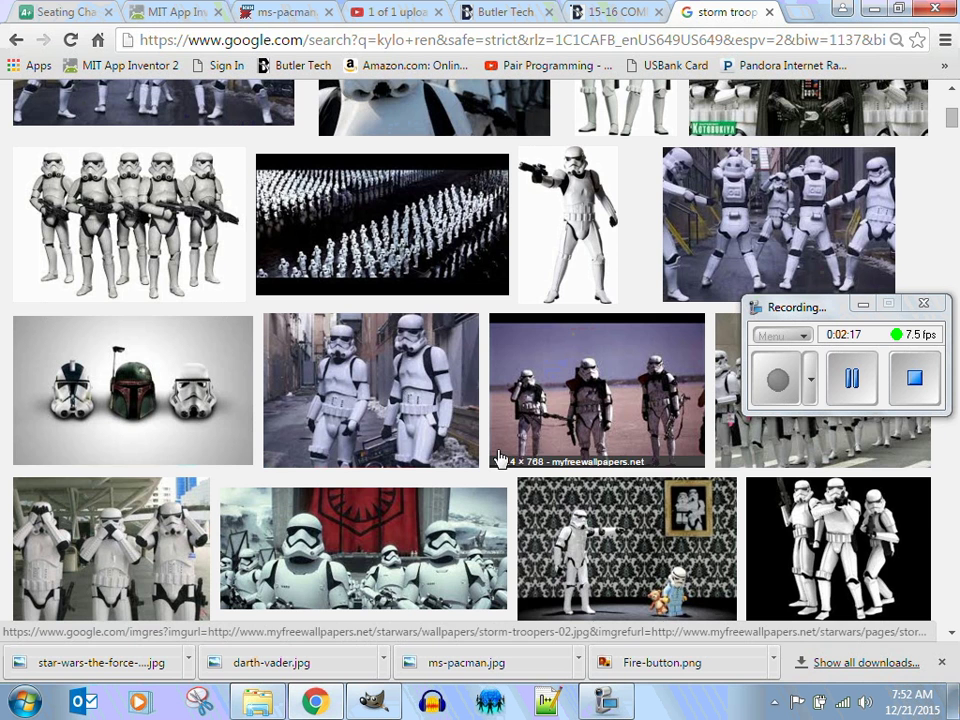
click(152, 404)
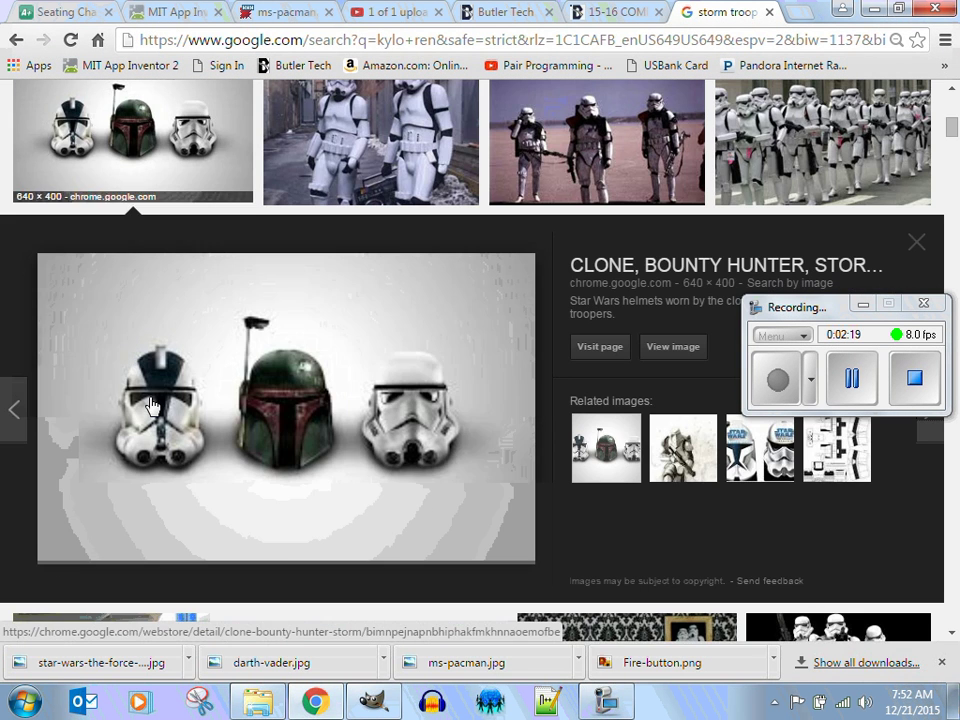
click(660, 357)
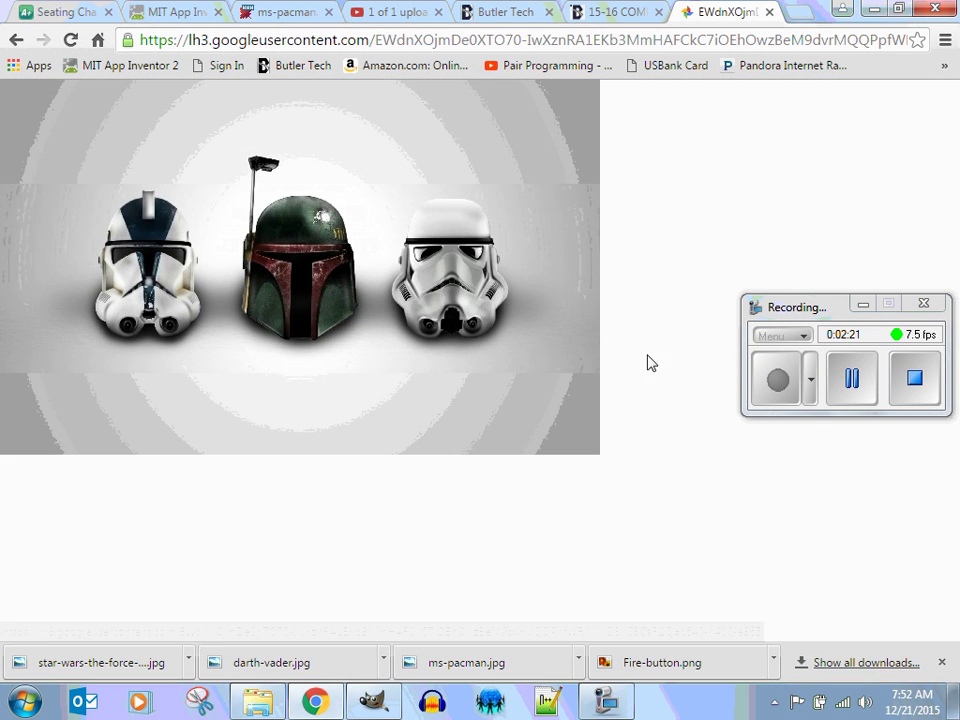
Save the helmets image as star-wars-storm-troopers.
right_click(335, 306)
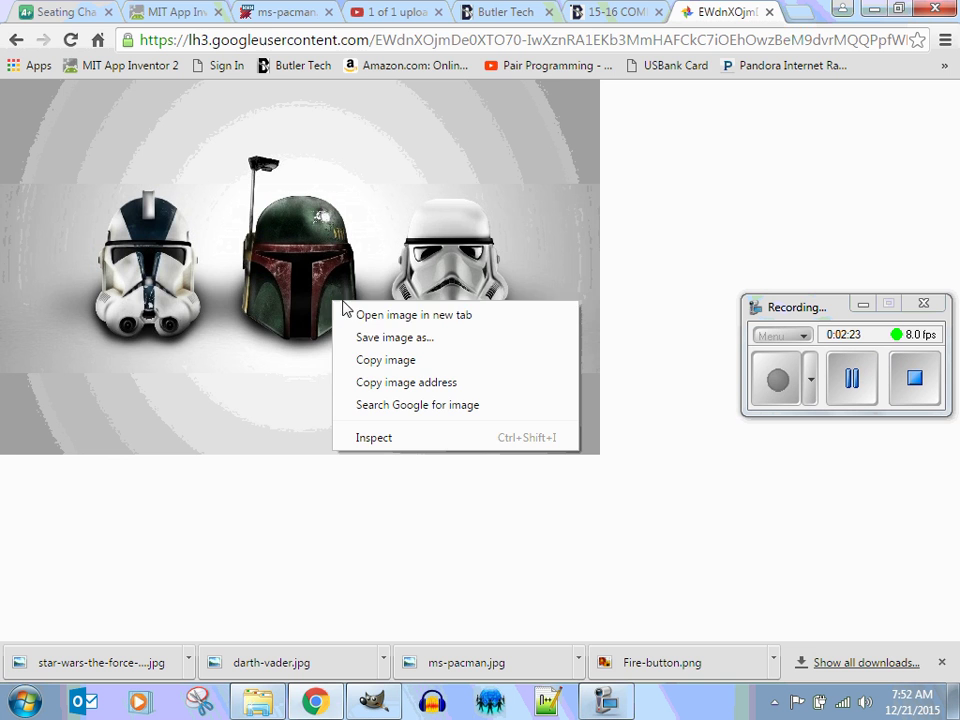
click(392, 338)
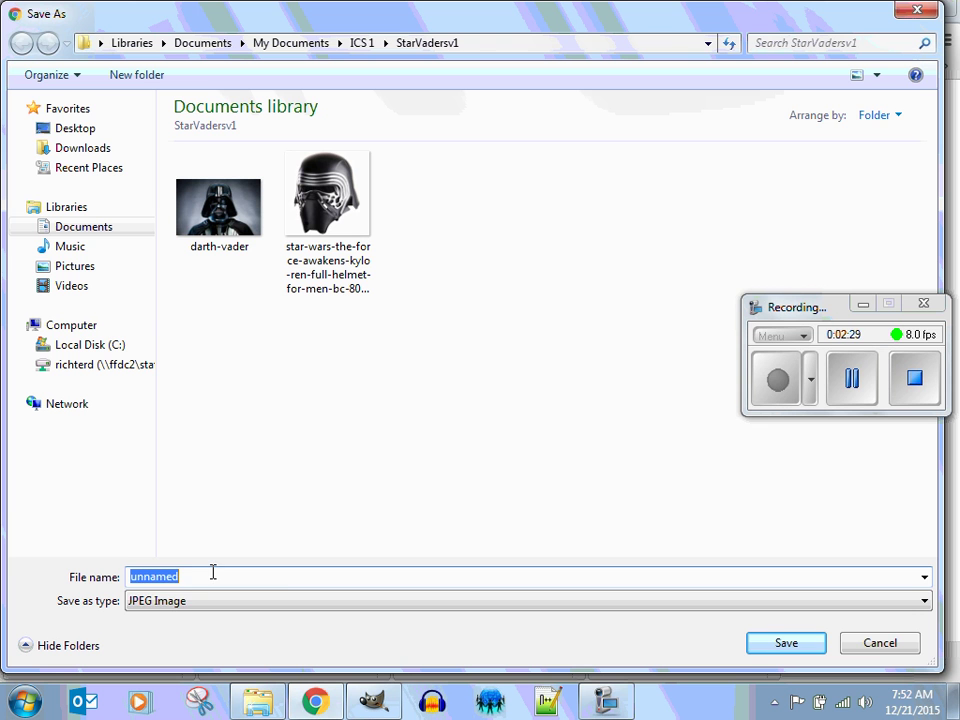
text(star)
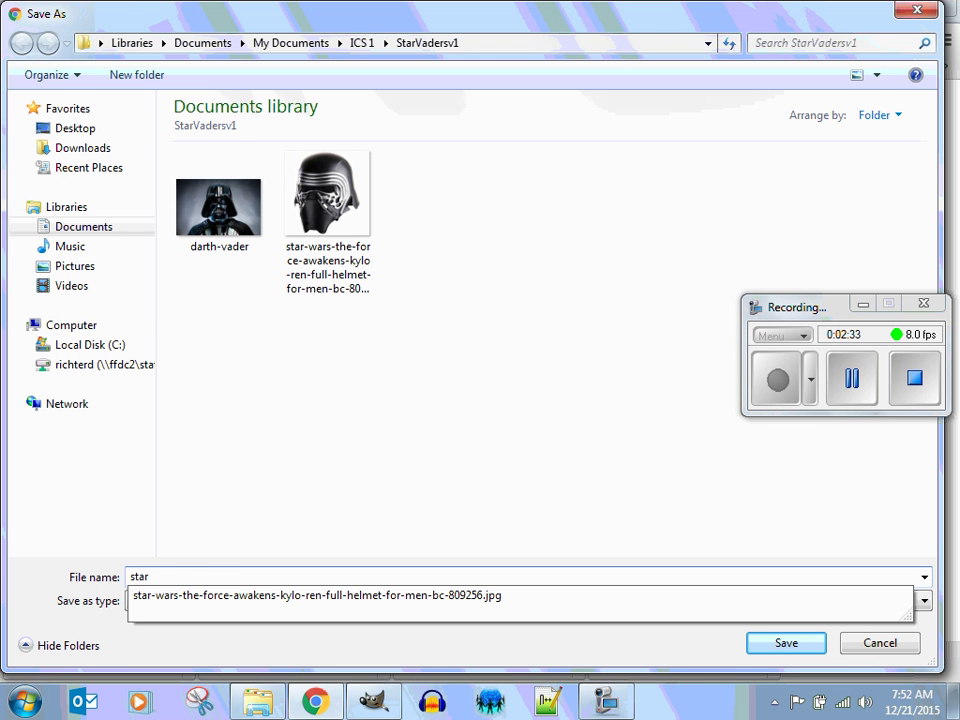
text(-wars)
text(-)
text(storm)
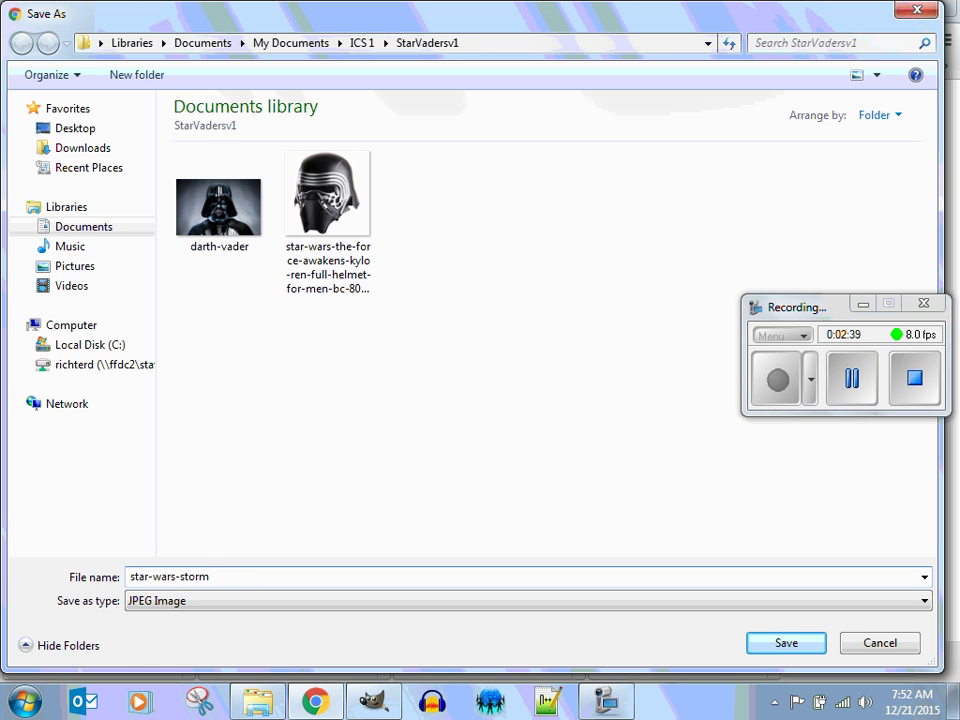
text(-troope)
text(rs)
key(Return)
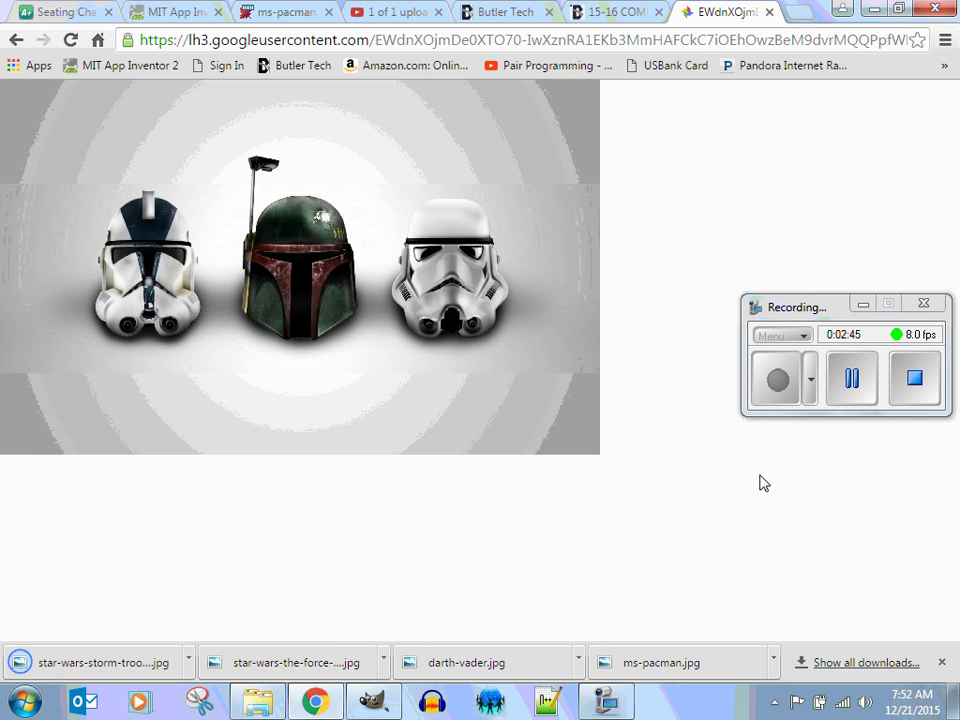
click(852, 385)
click(770, 382)
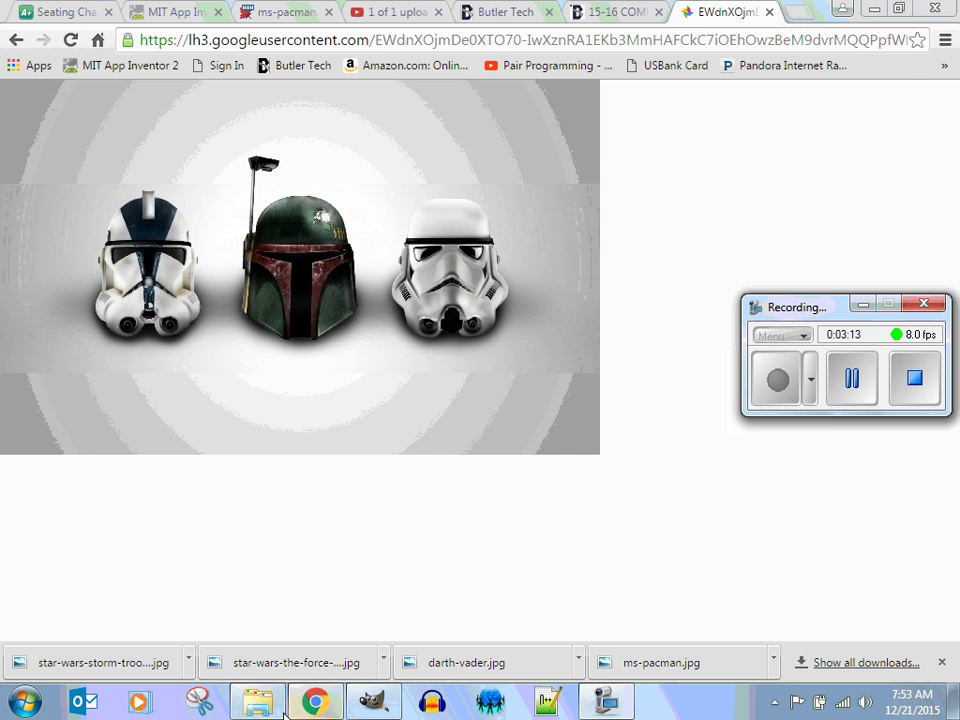
Open the darth-vader picture from the StarVadersv1 folder using Edit with GIMP.
click(256, 705)
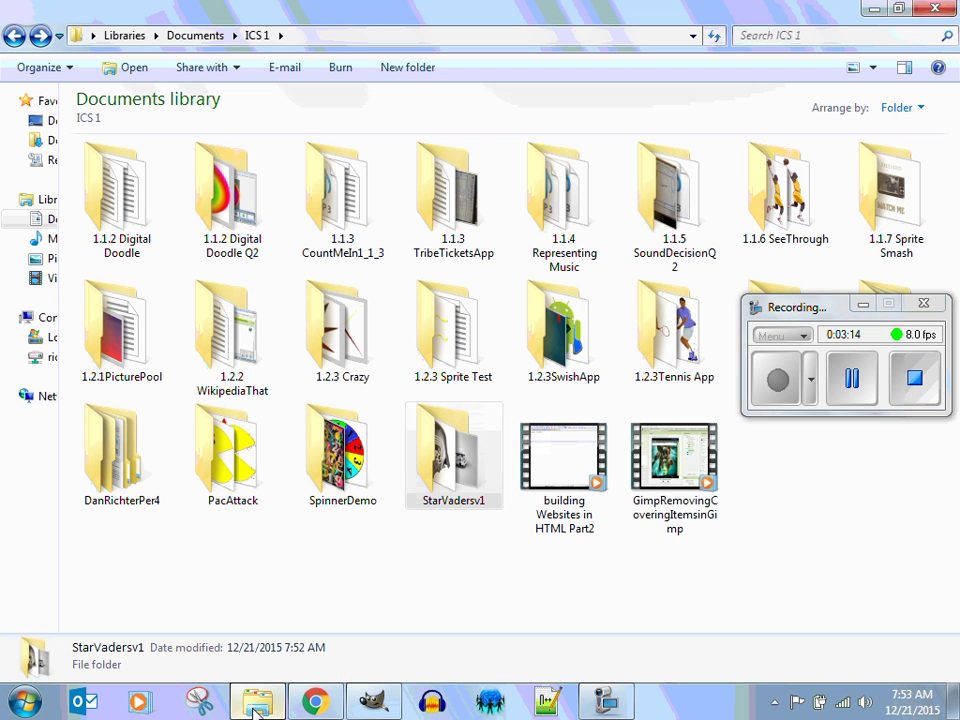
click(785, 503)
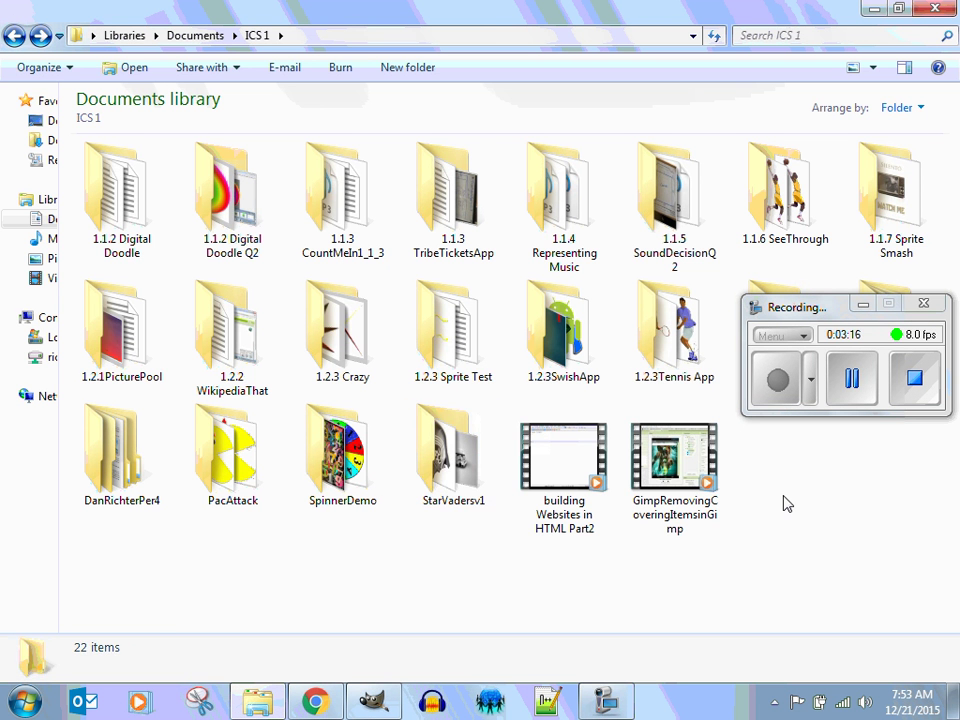
double_click(453, 455)
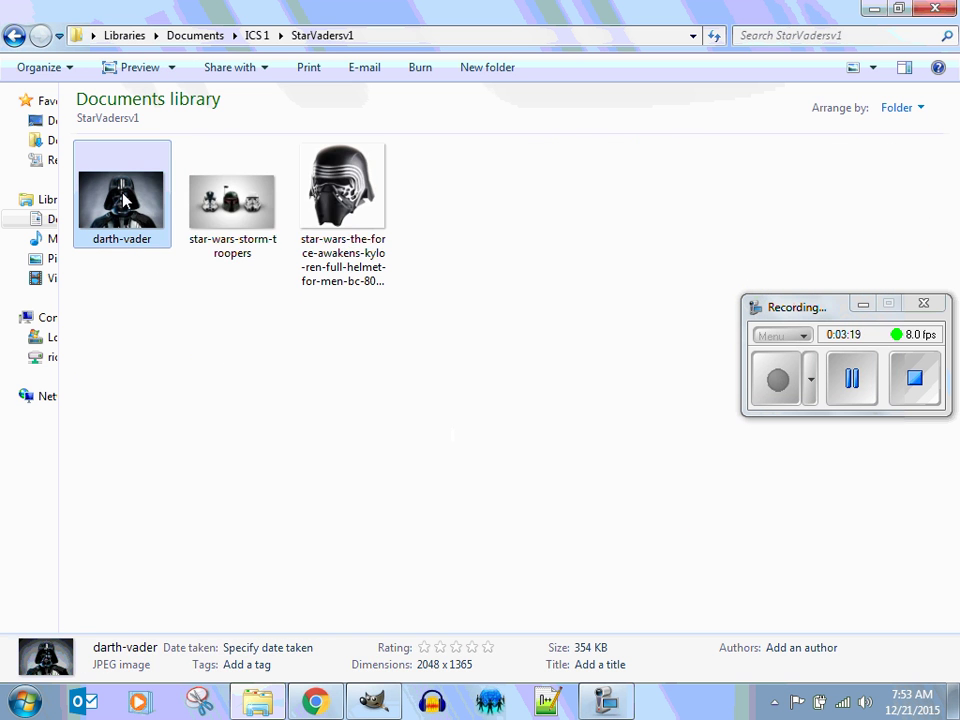
right_click(124, 200)
click(246, 210)
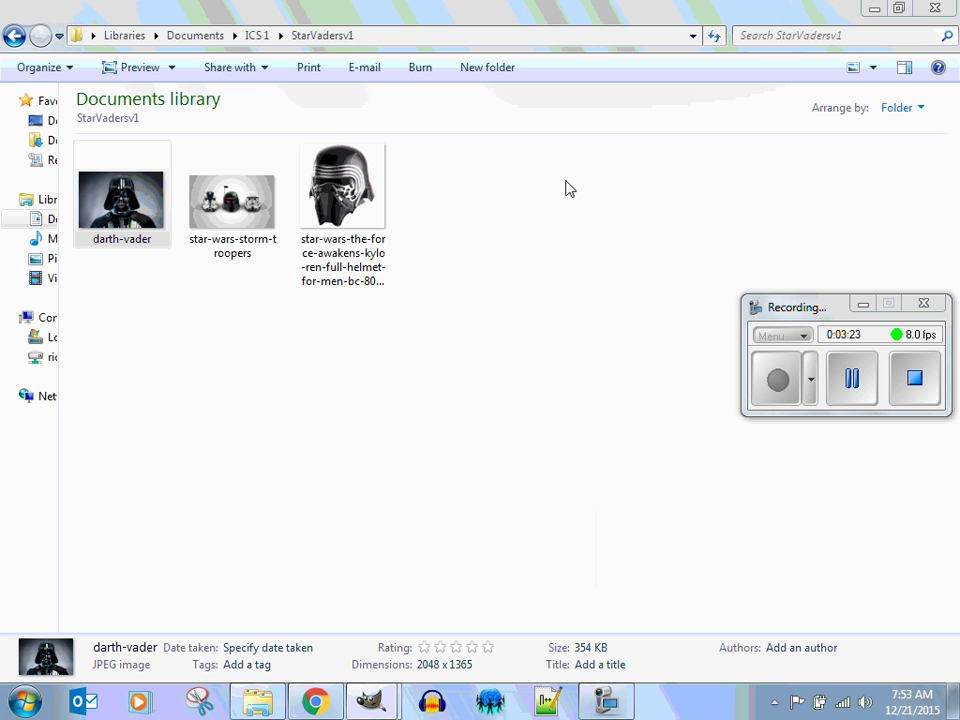
mouse_move(373, 701)
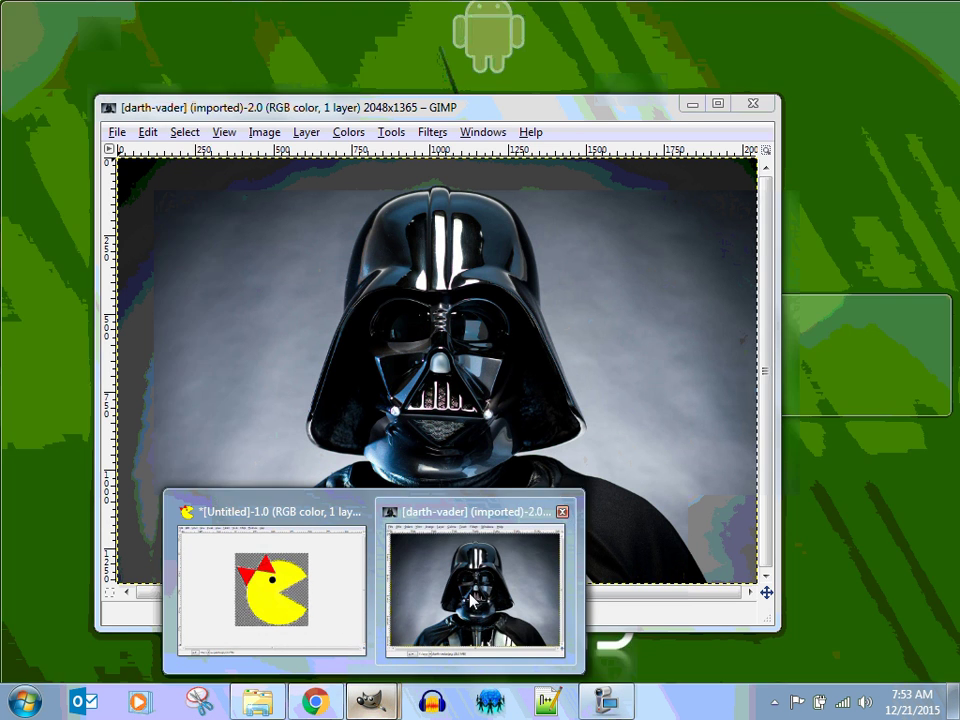
Maximize the darth-vader window and start a Free Select outline at the helmet's lower left.
click(475, 575)
click(717, 103)
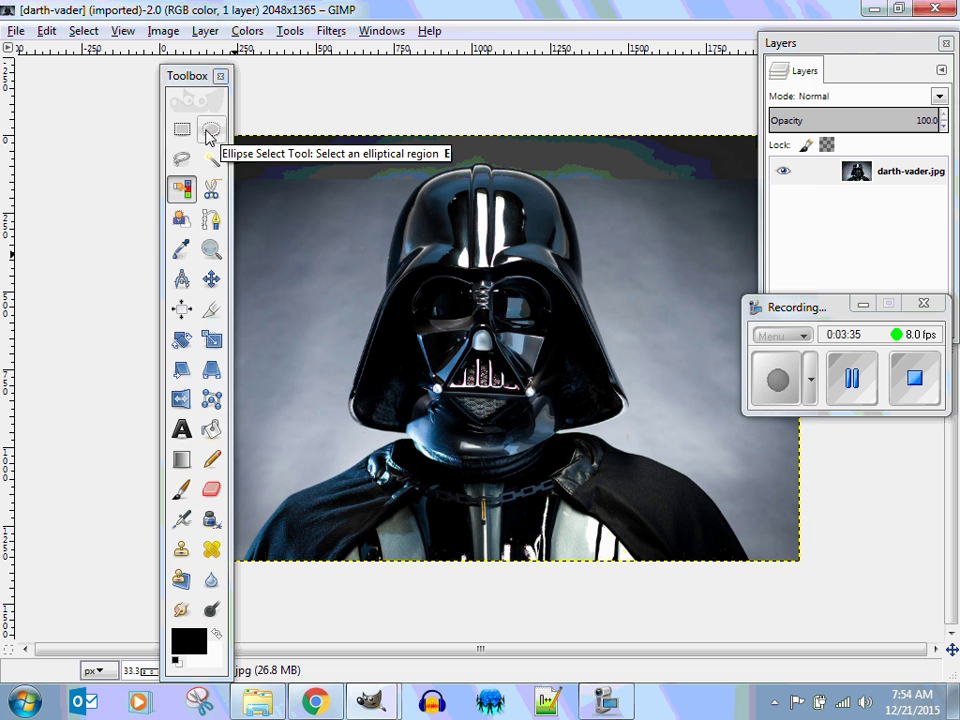
click(180, 160)
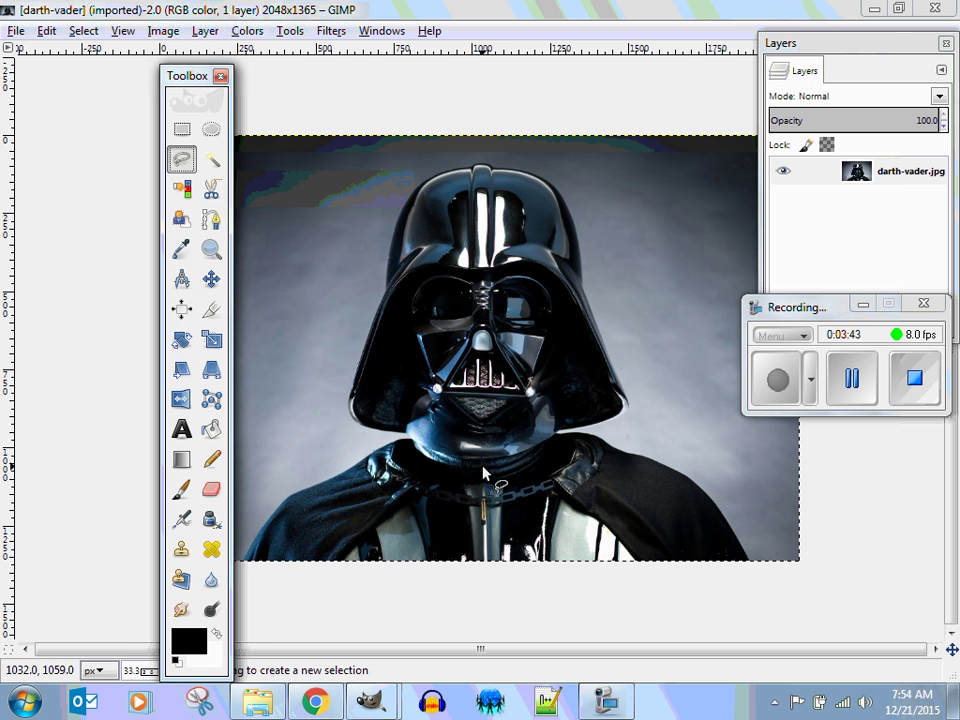
click(481, 466)
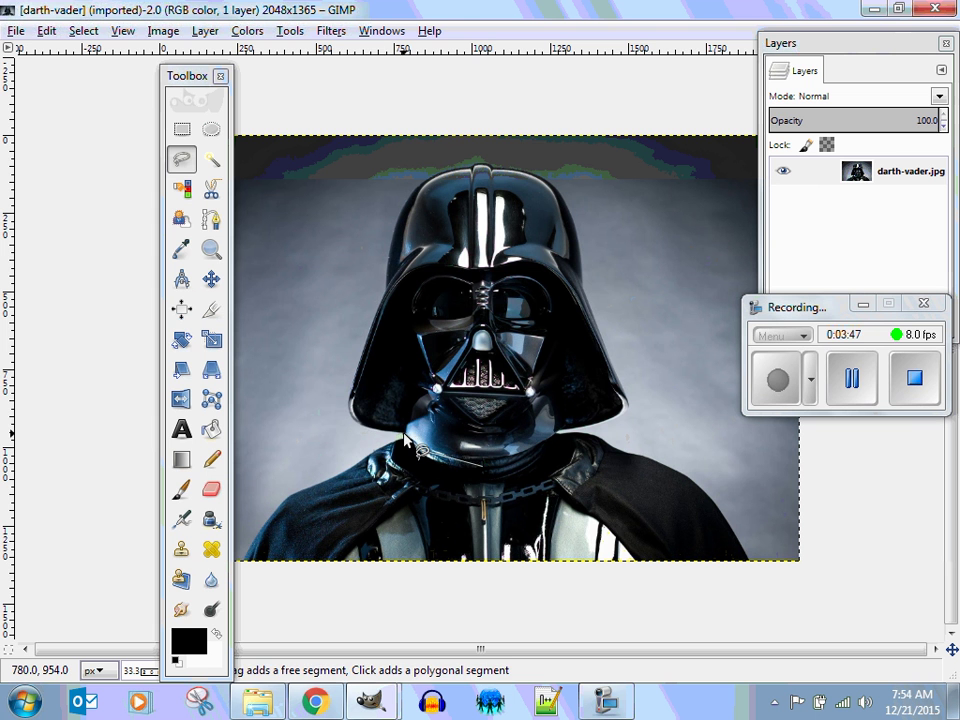
click(405, 434)
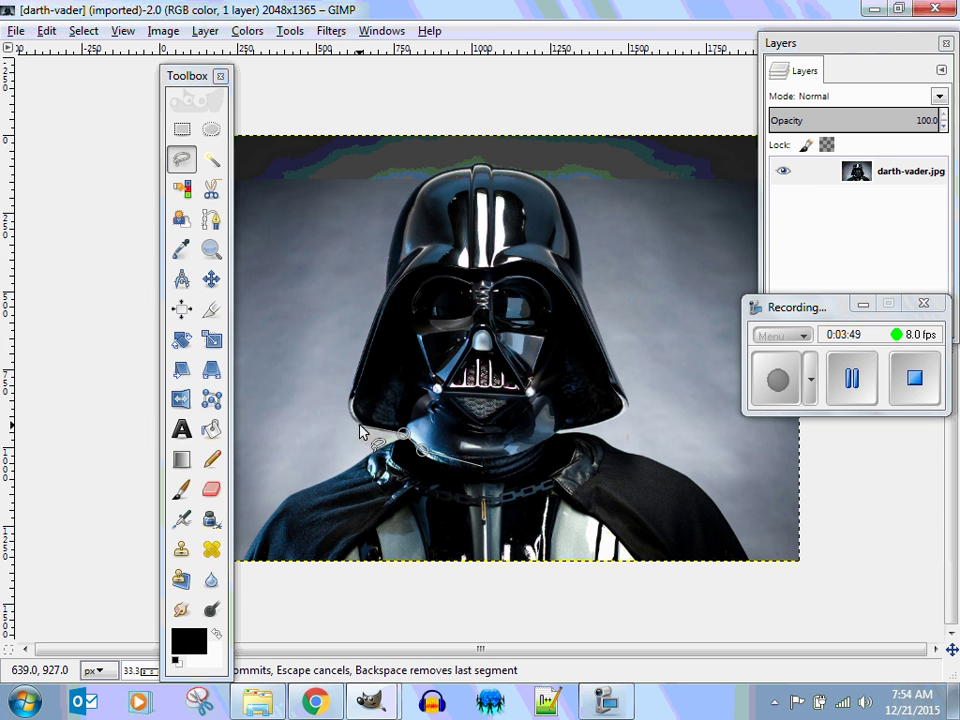
key(BackSpace)
click(350, 413)
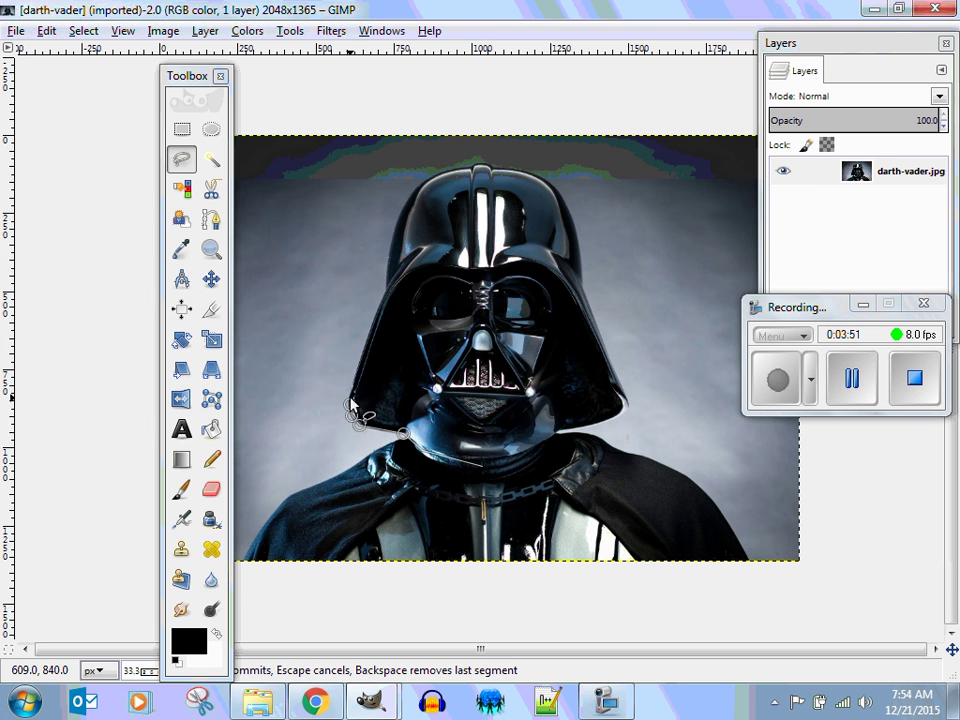
click(351, 392)
Trace the outline up the helmet's left edge and across its top.
drag(362, 372, 389, 290)
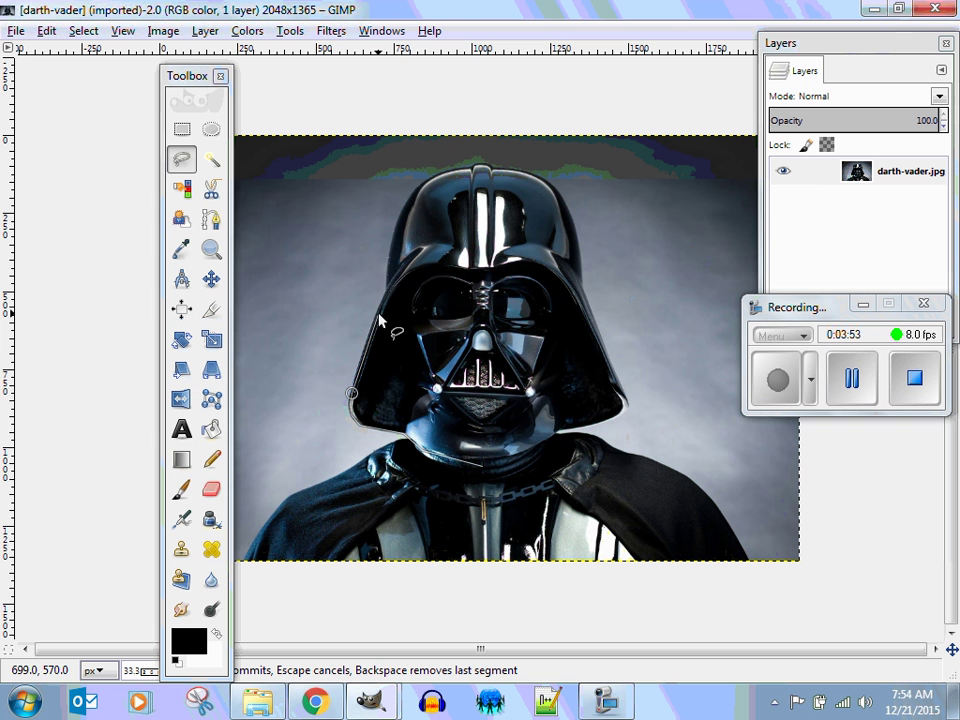
click(388, 286)
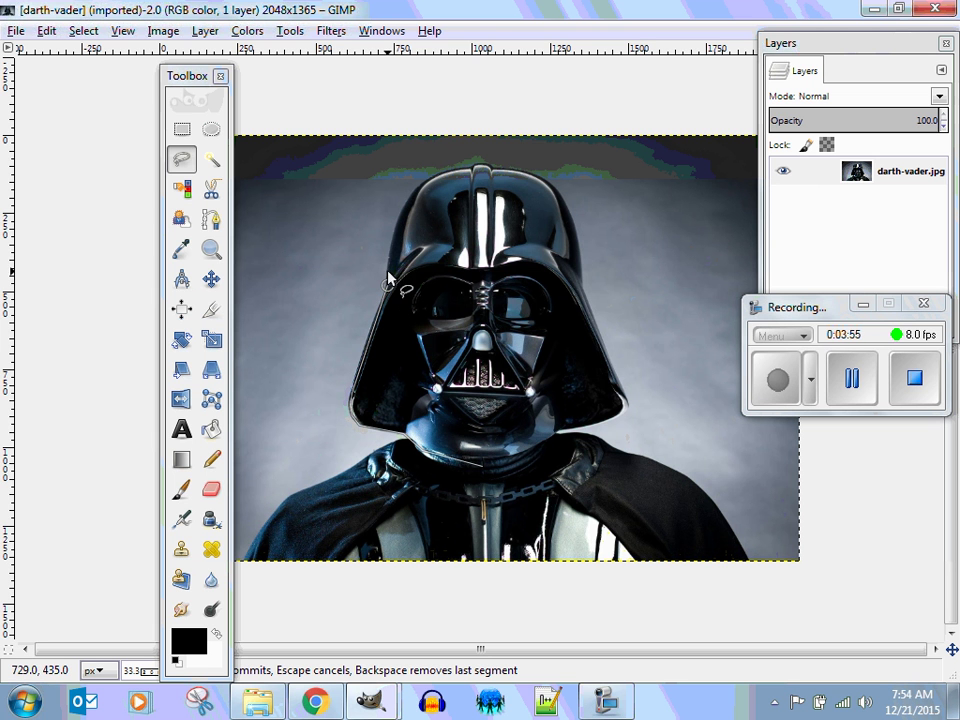
click(411, 194)
click(439, 170)
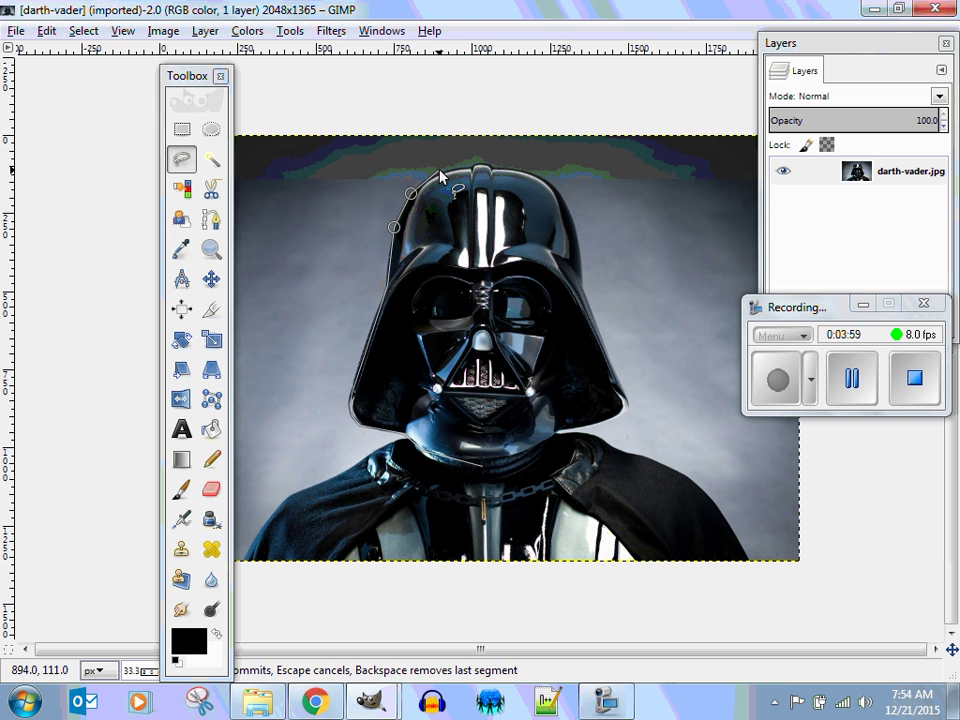
click(466, 167)
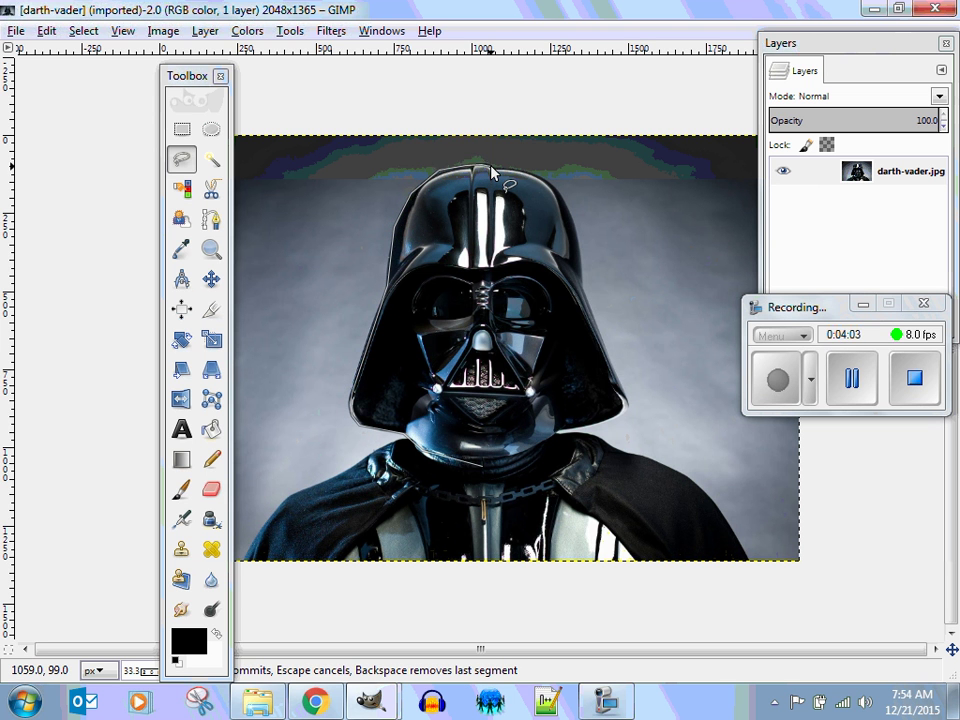
key(Escape)
click(480, 164)
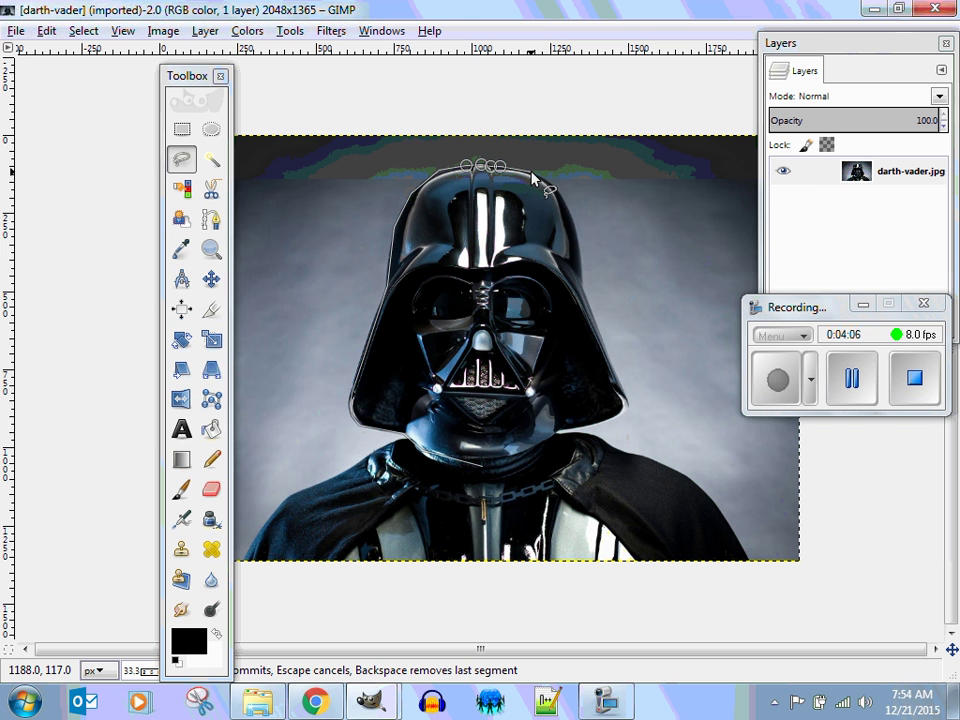
click(531, 172)
Continue the outline down the helmet's right side to its lower right edge.
click(550, 187)
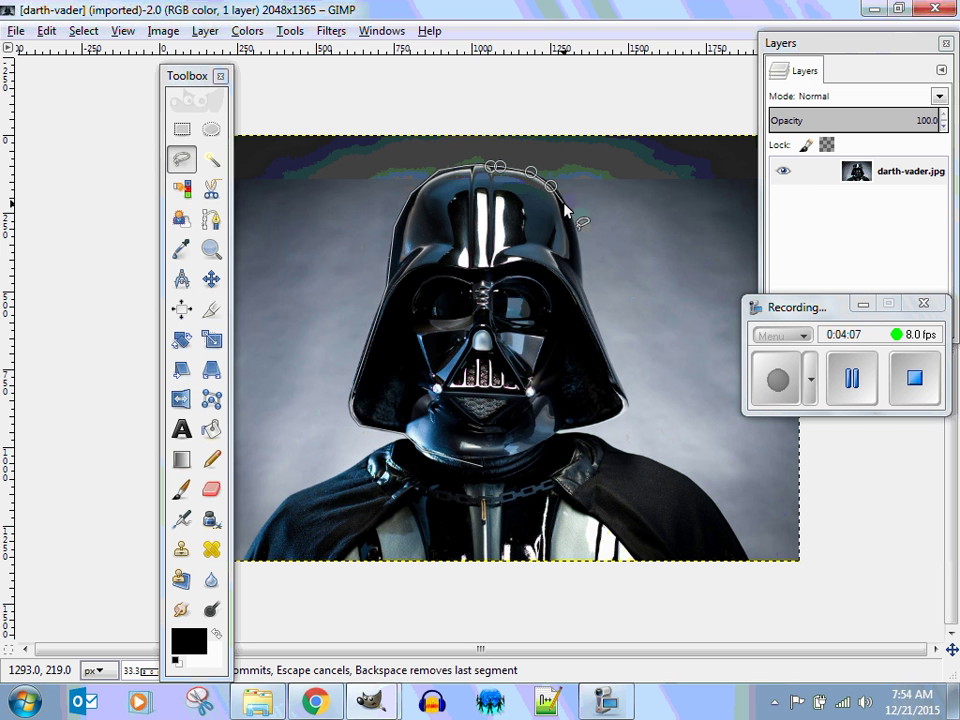
click(567, 206)
click(578, 229)
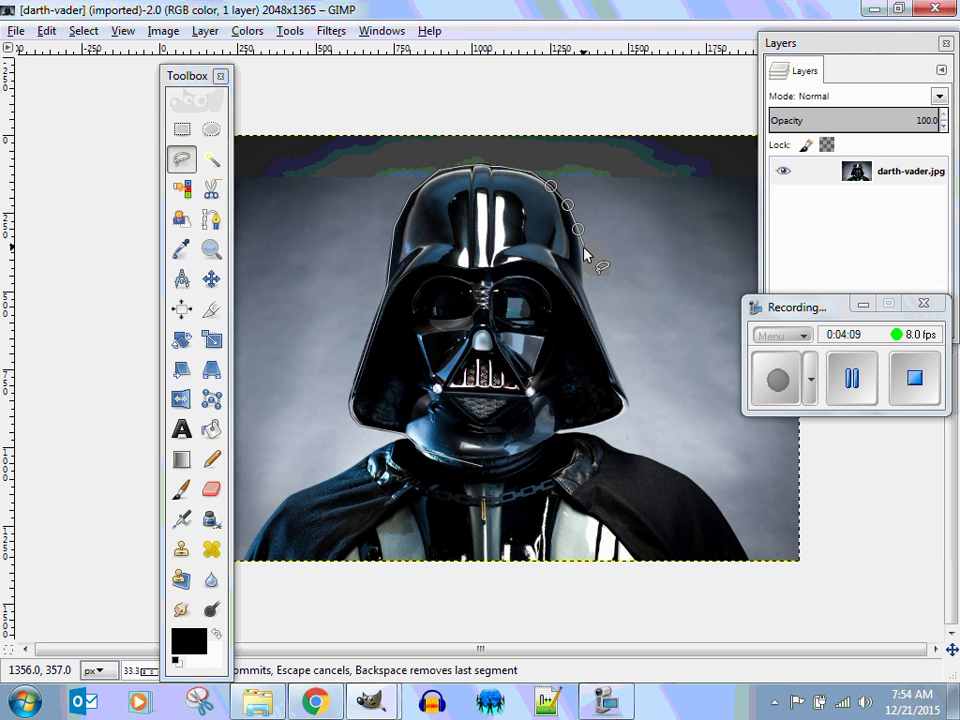
click(583, 268)
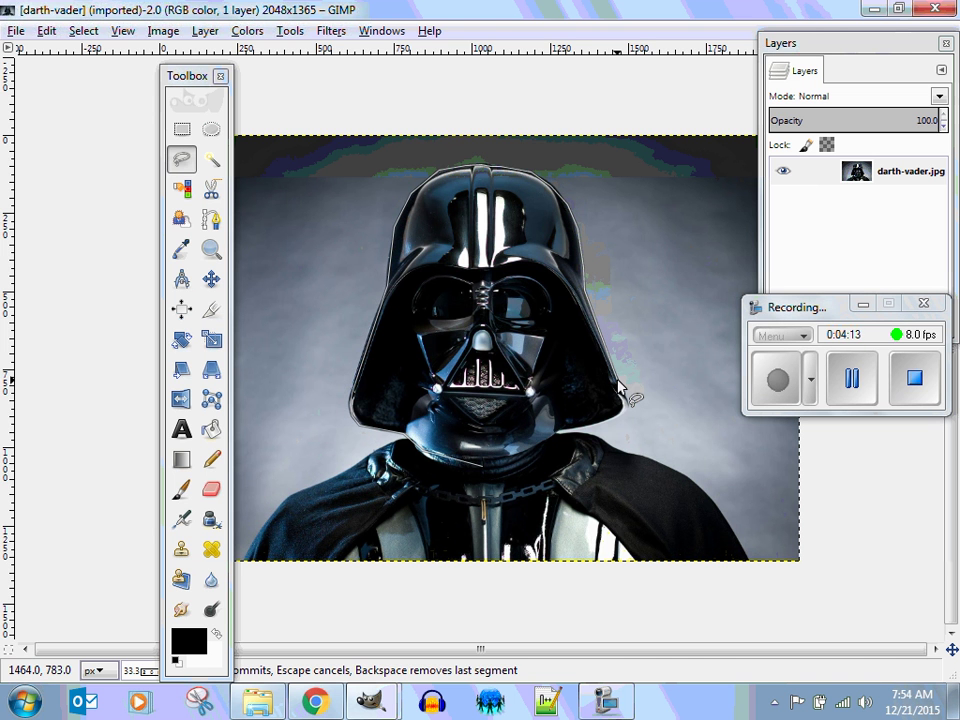
click(617, 380)
click(630, 407)
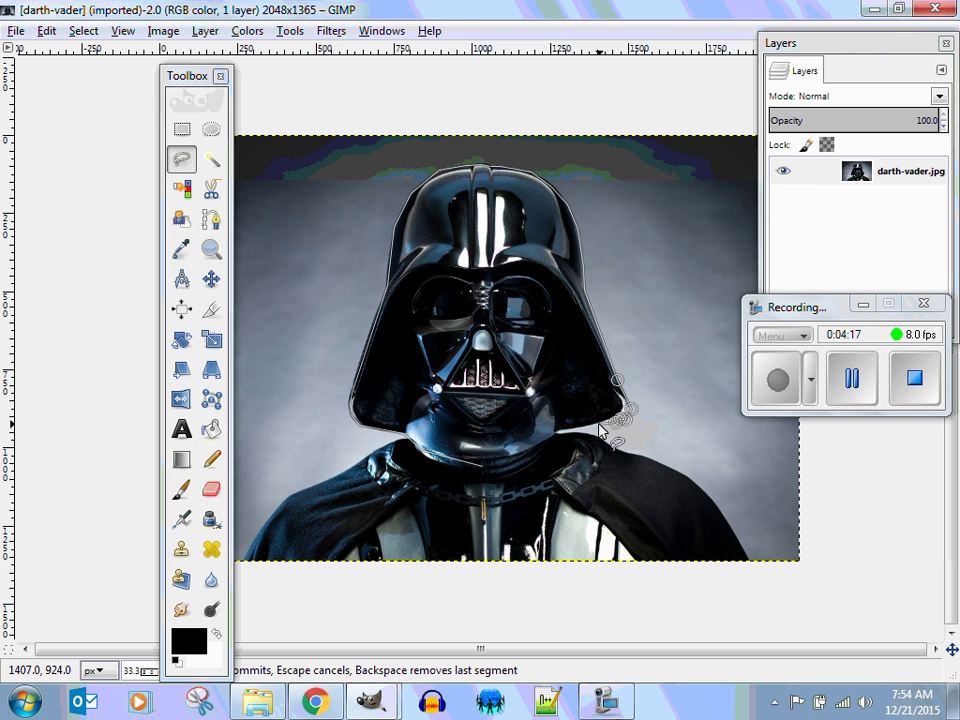
click(598, 427)
click(570, 432)
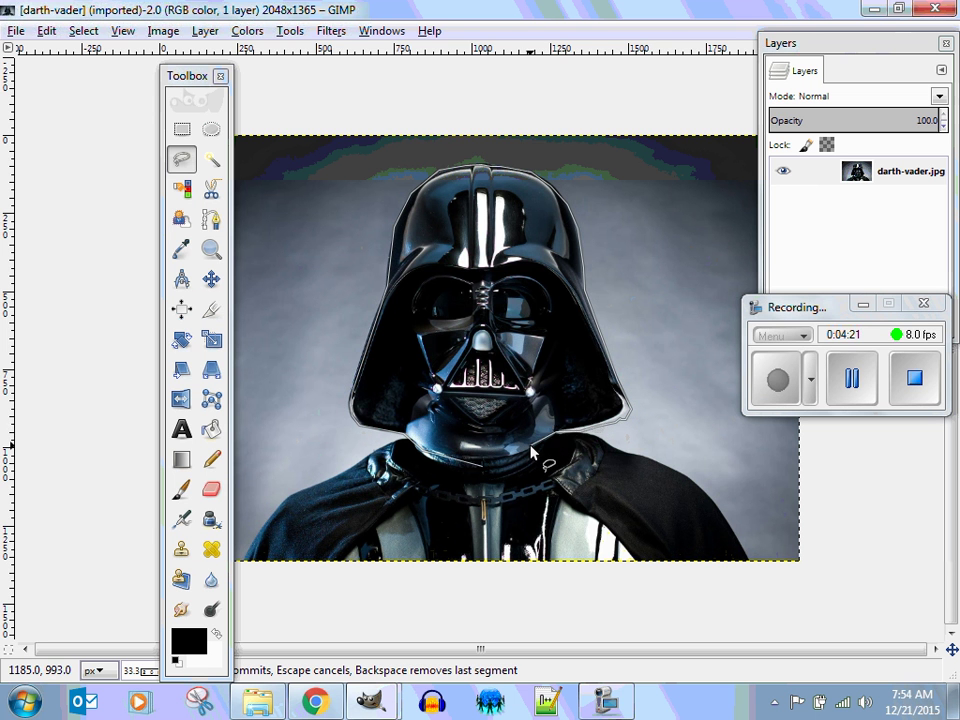
Clear everything outside the helmet selection and crop the image tightly around the helmet.
click(482, 467)
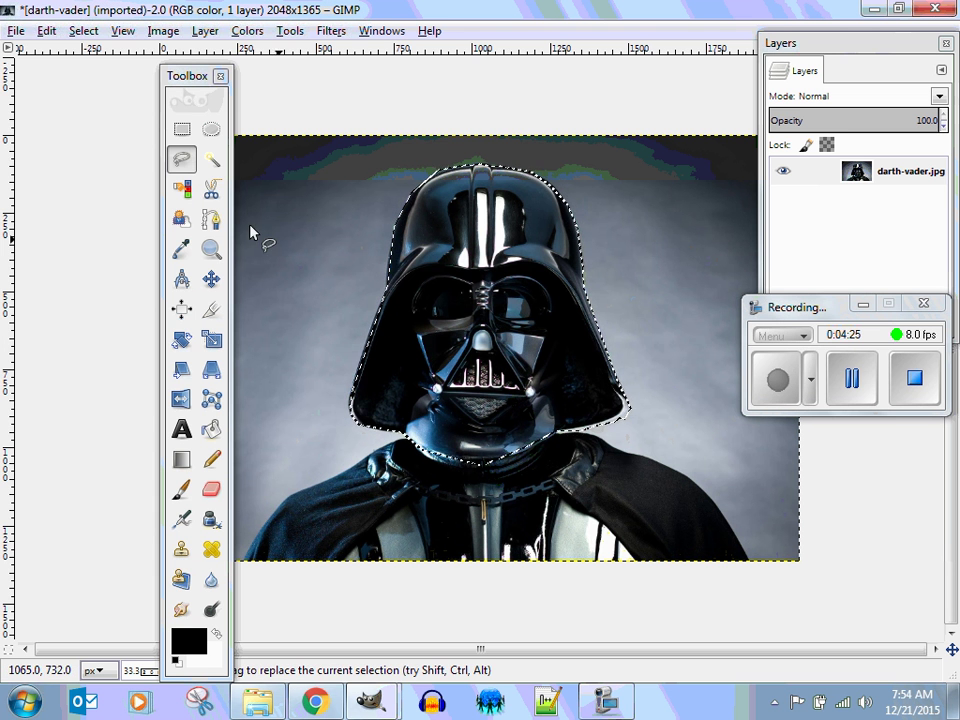
click(85, 31)
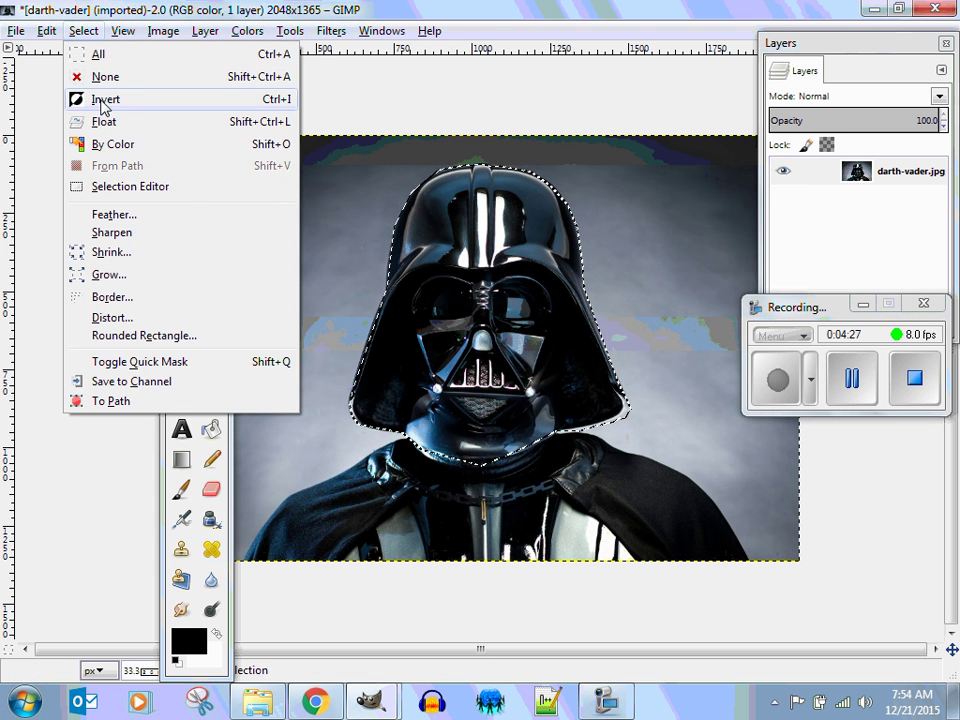
click(100, 100)
key(Delete)
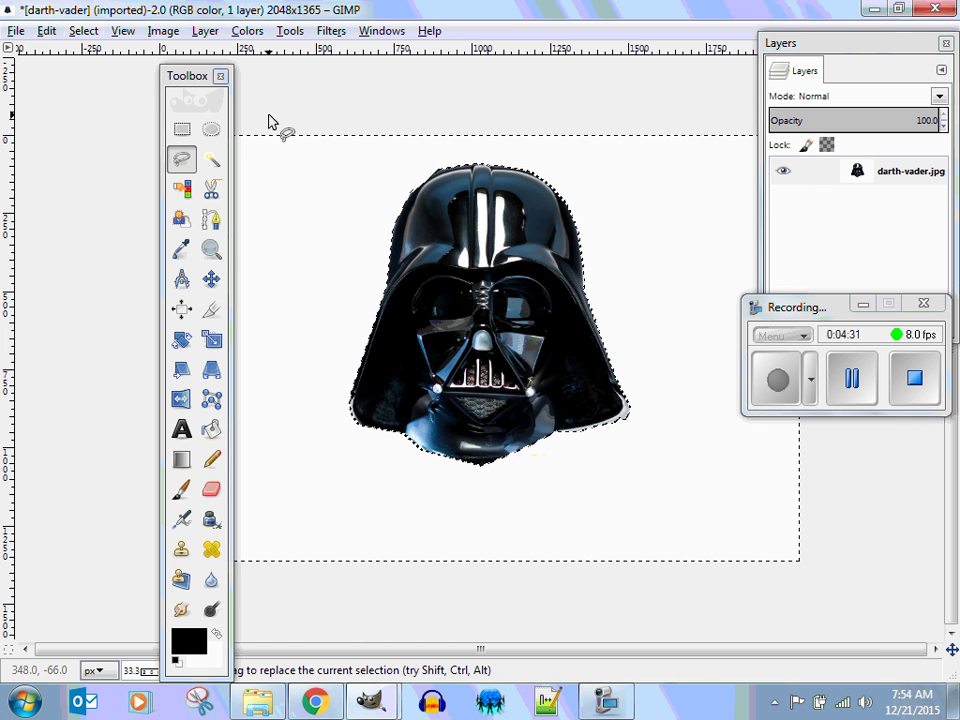
click(211, 309)
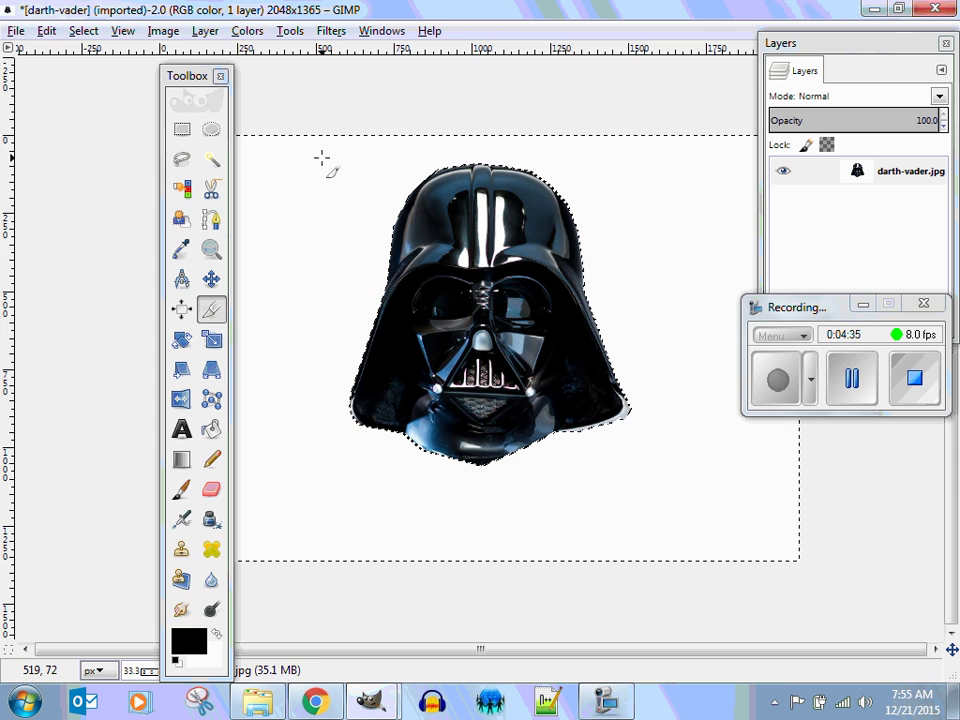
drag(322, 157, 671, 471)
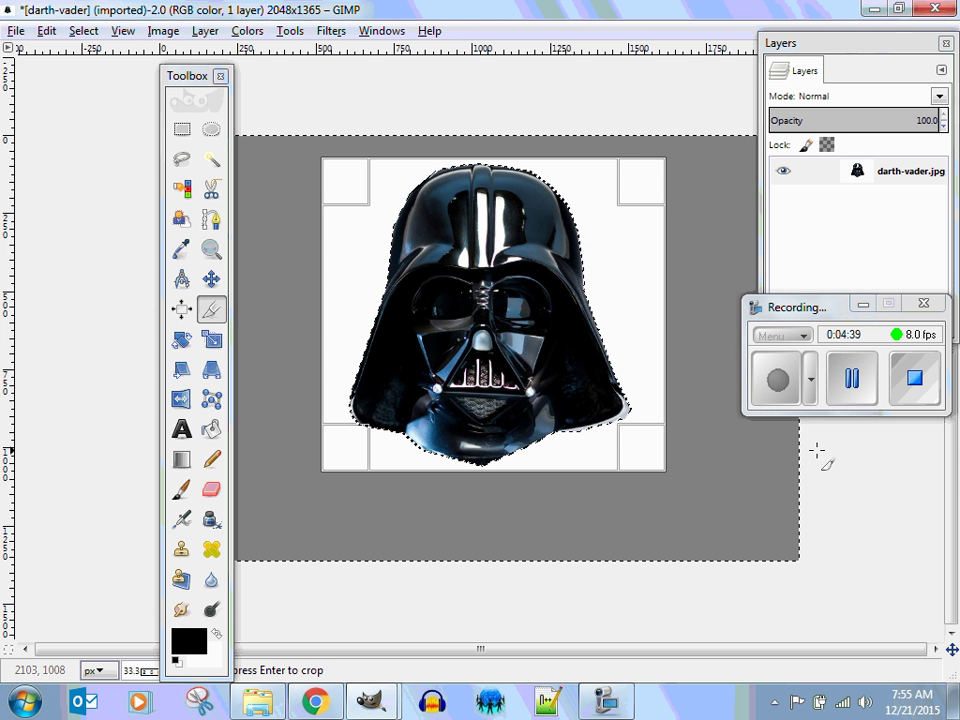
click(492, 371)
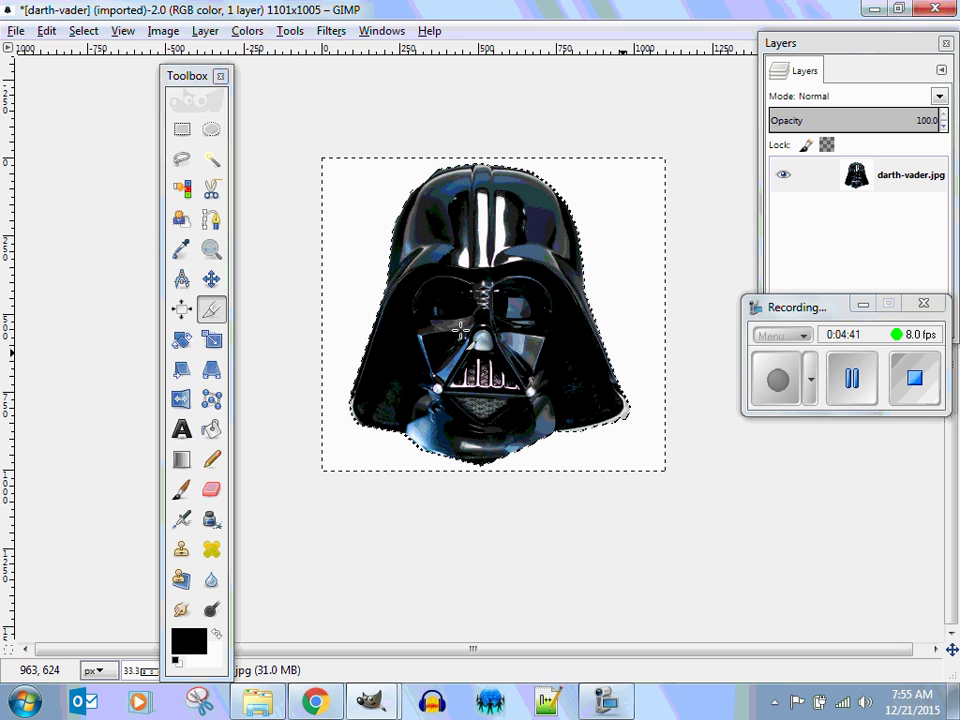
Add an alpha channel and delete the white background by colour, leaving transparency.
right_click(853, 184)
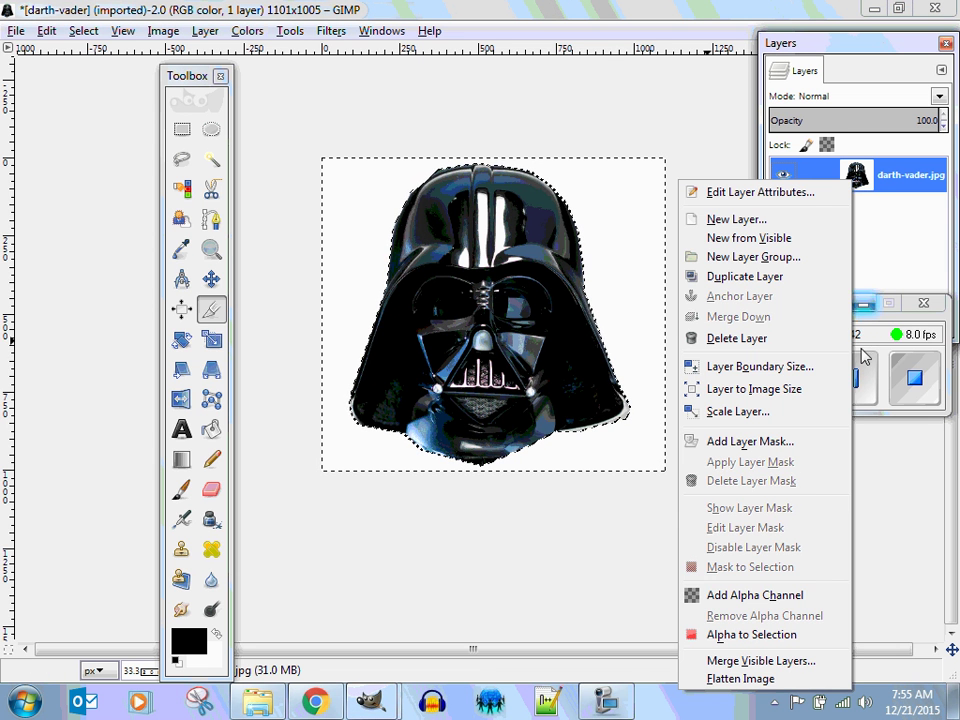
click(790, 598)
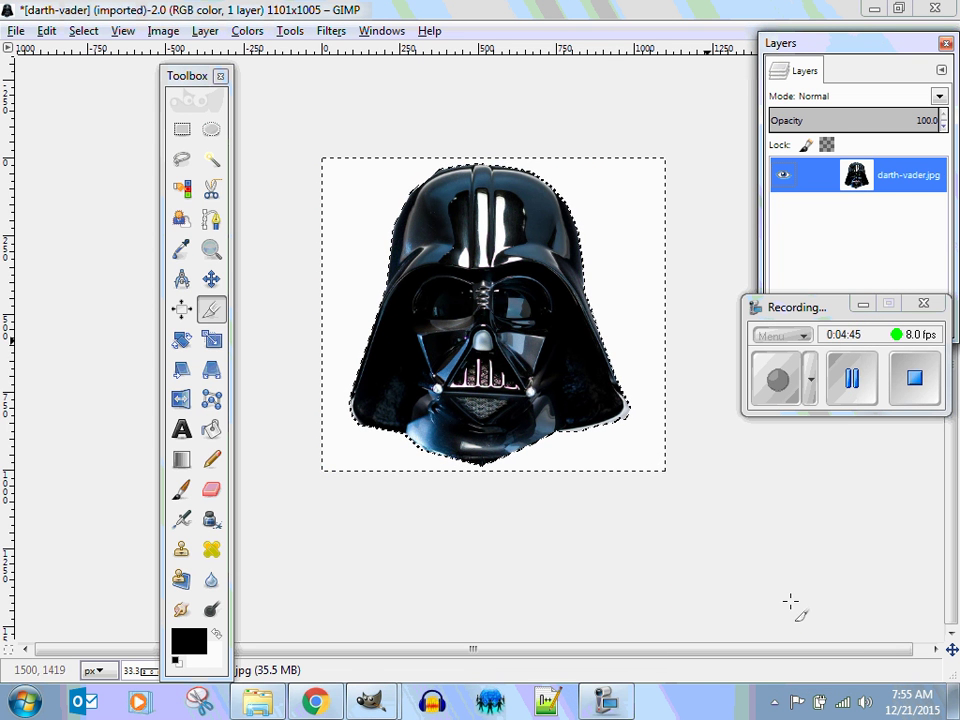
click(181, 189)
click(336, 213)
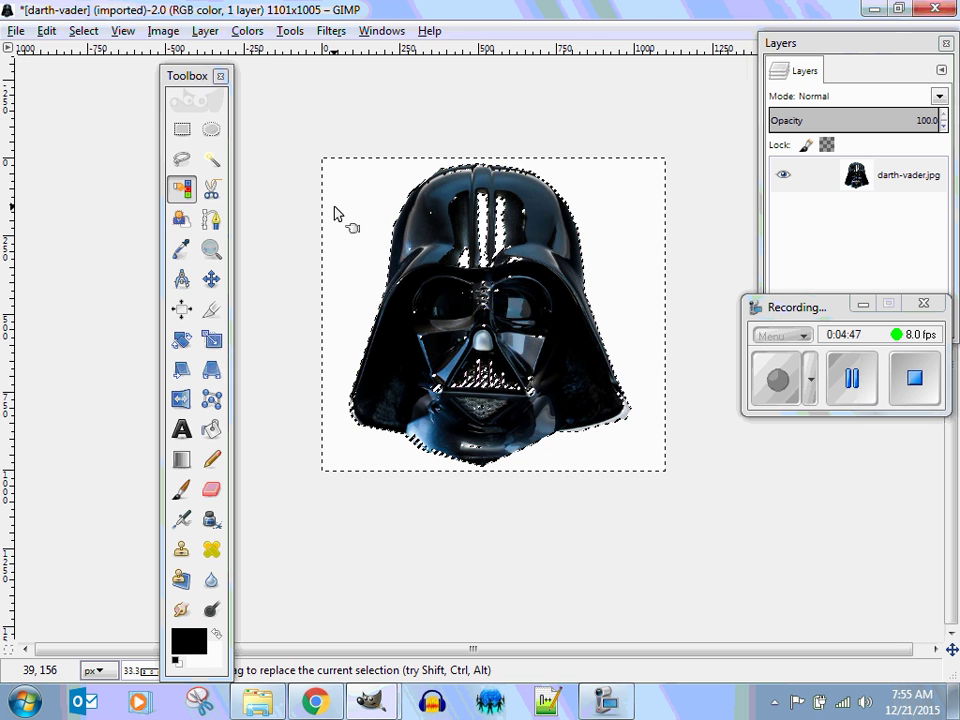
key(Delete)
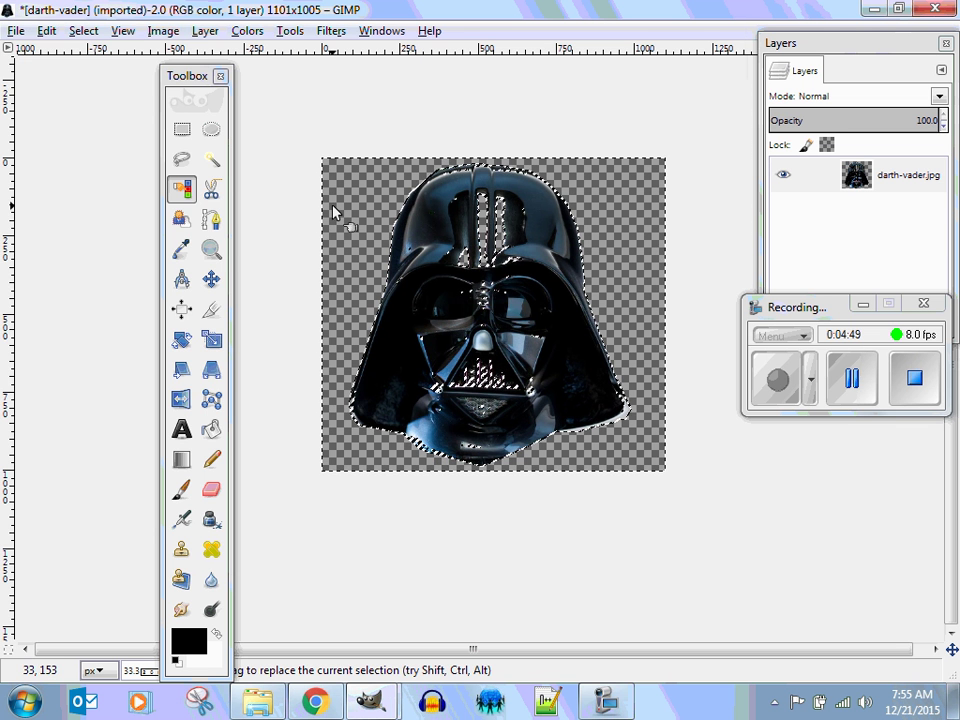
Export the image as darth-vader-alpha.png with the default PNG options.
click(16, 31)
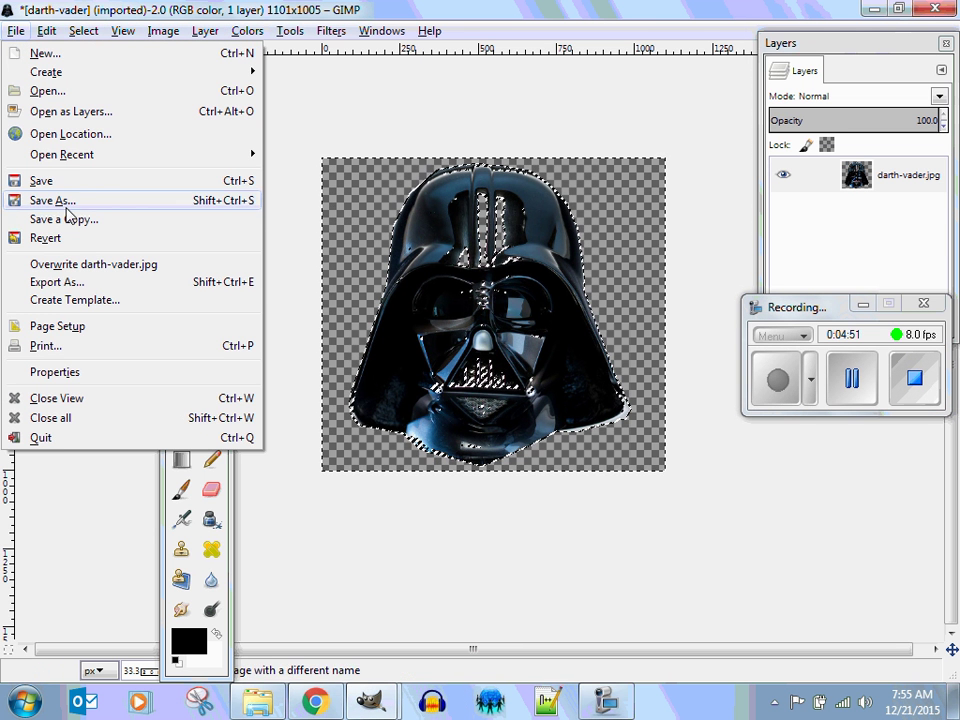
click(60, 281)
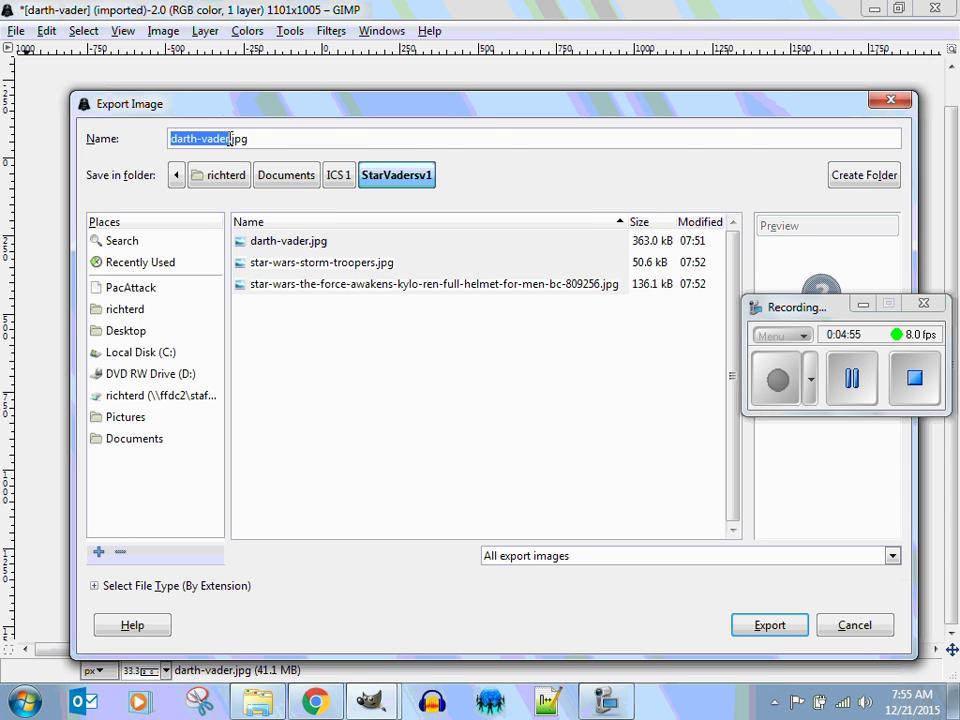
click(269, 141)
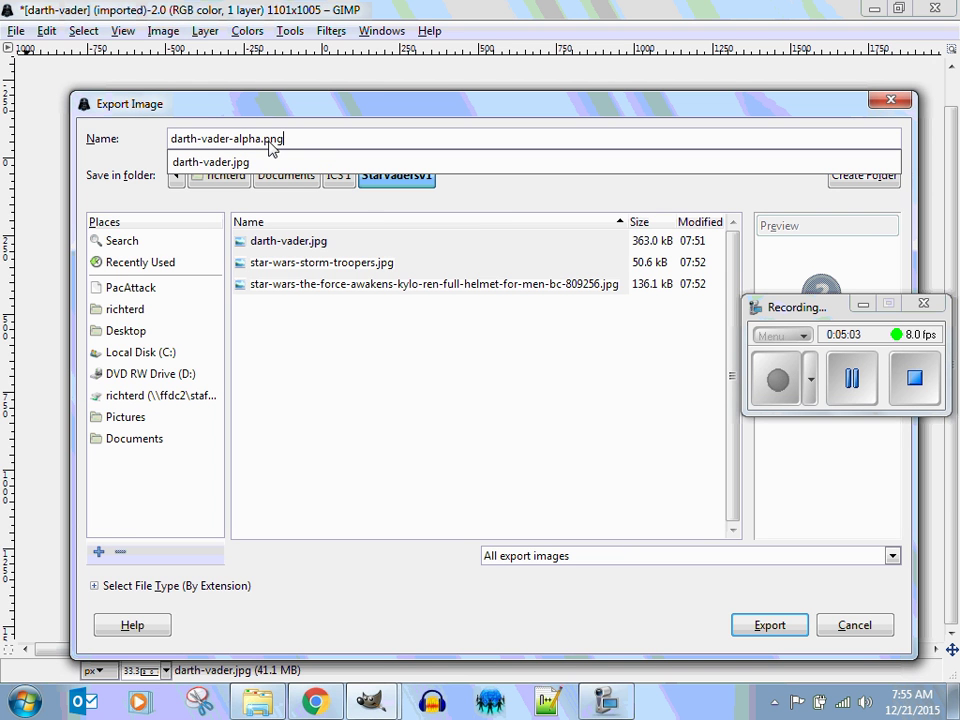
click(779, 625)
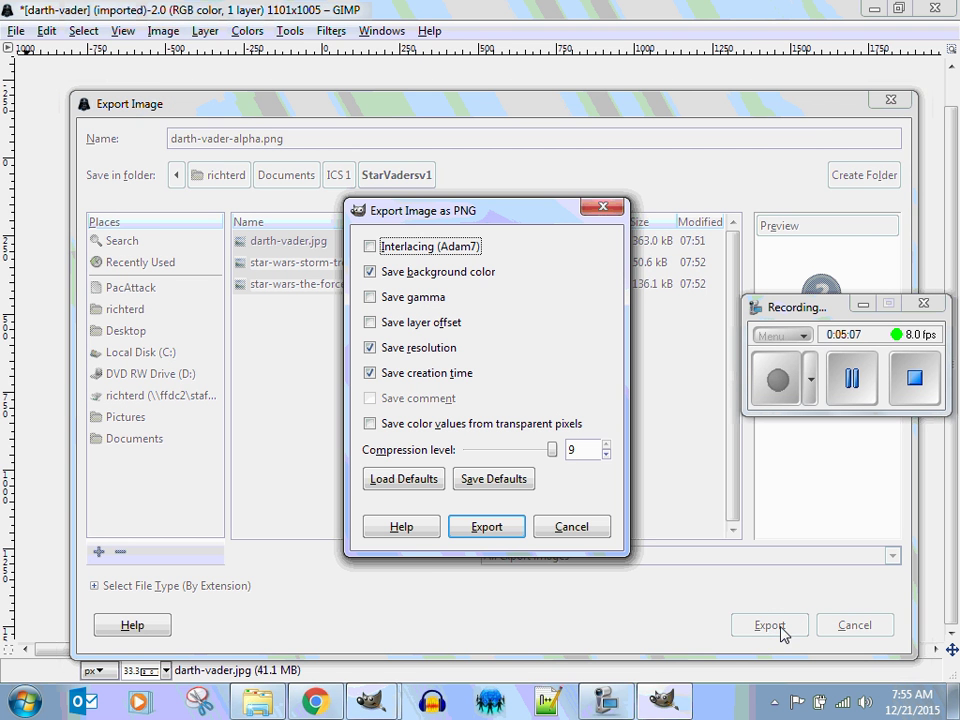
click(481, 532)
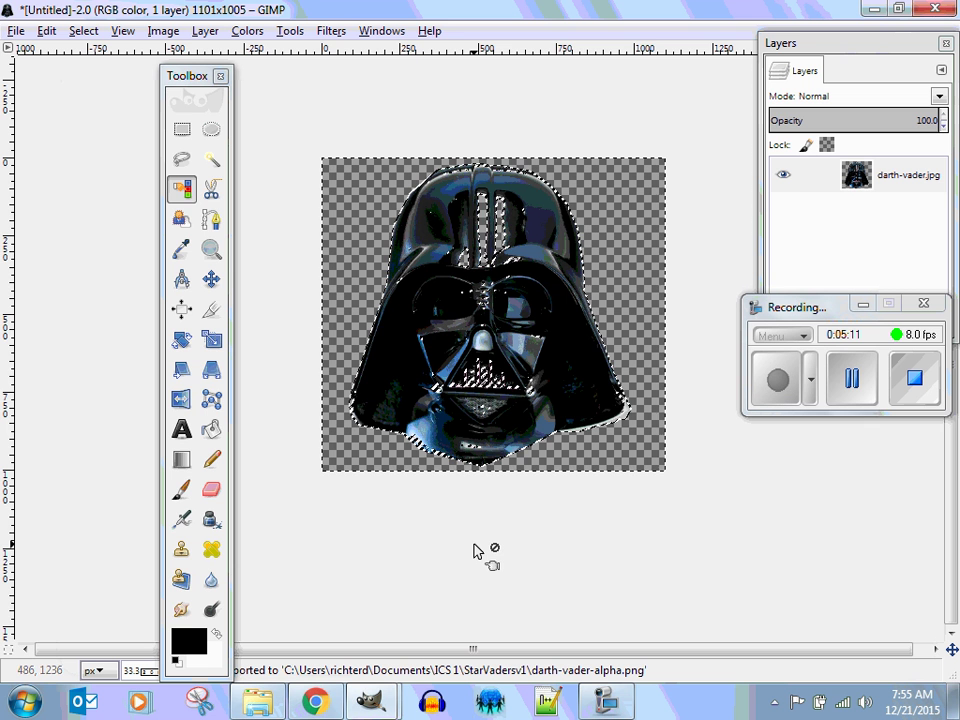
Select ImageSpritePinky and start uploading a new file for its Picture property.
click(851, 380)
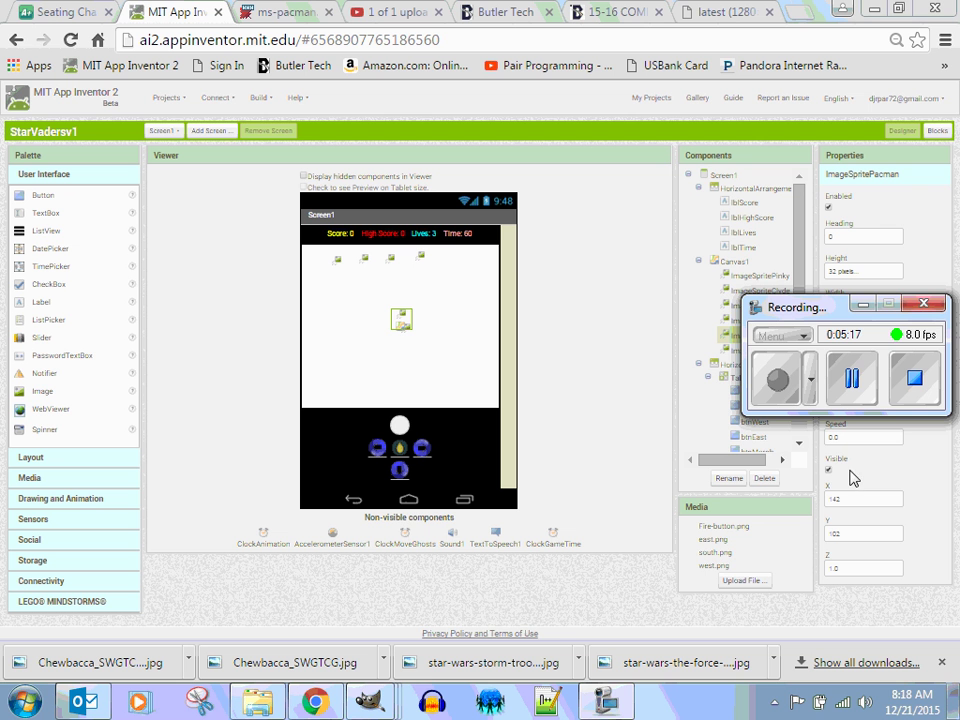
click(336, 262)
drag(815, 307, 853, 546)
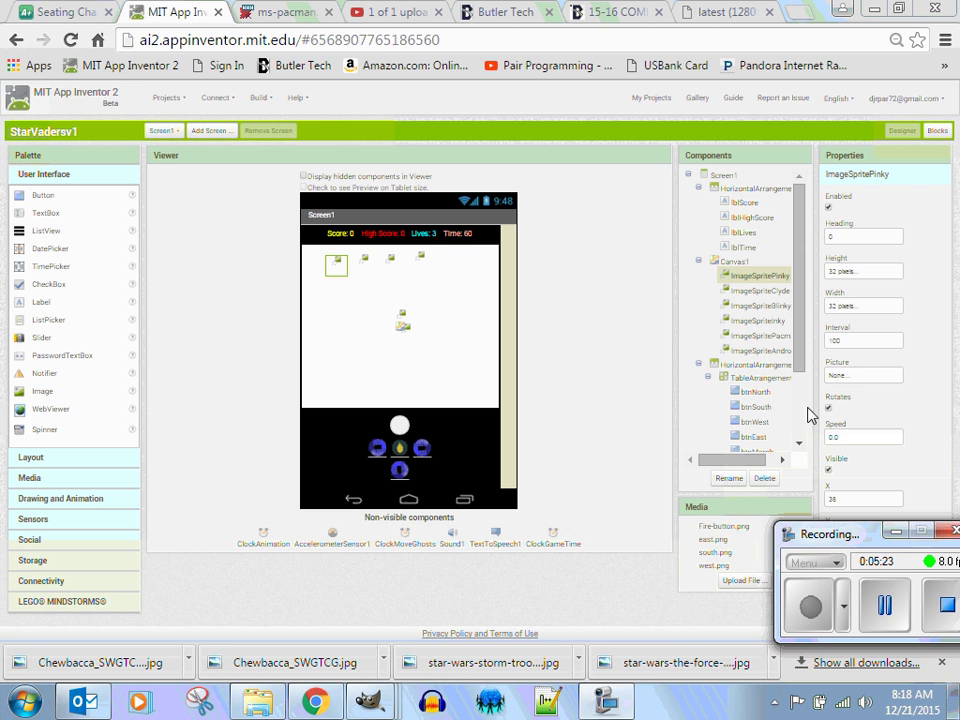
click(864, 376)
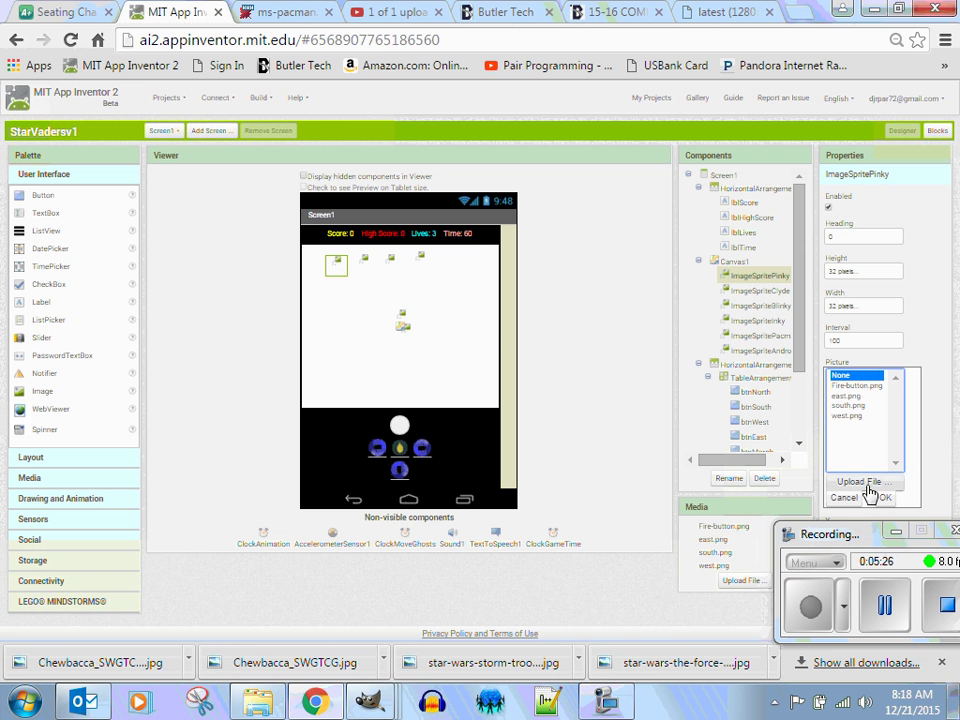
click(864, 482)
Choose darth-vader-alpha from ICS 1 > StarVadersv1 as the file to upload.
click(372, 290)
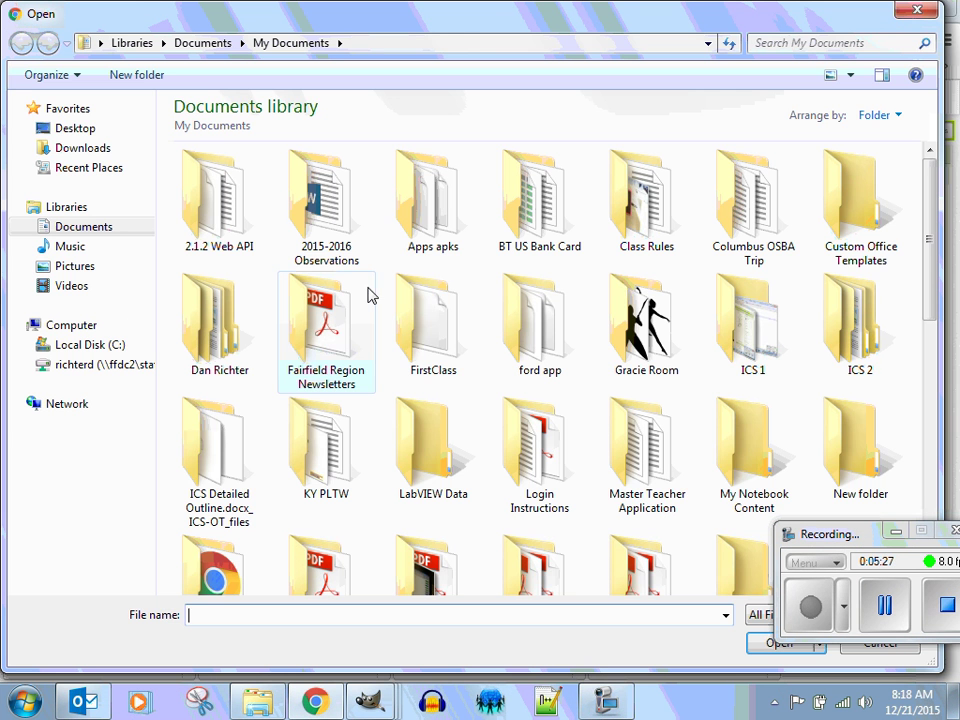
double_click(748, 325)
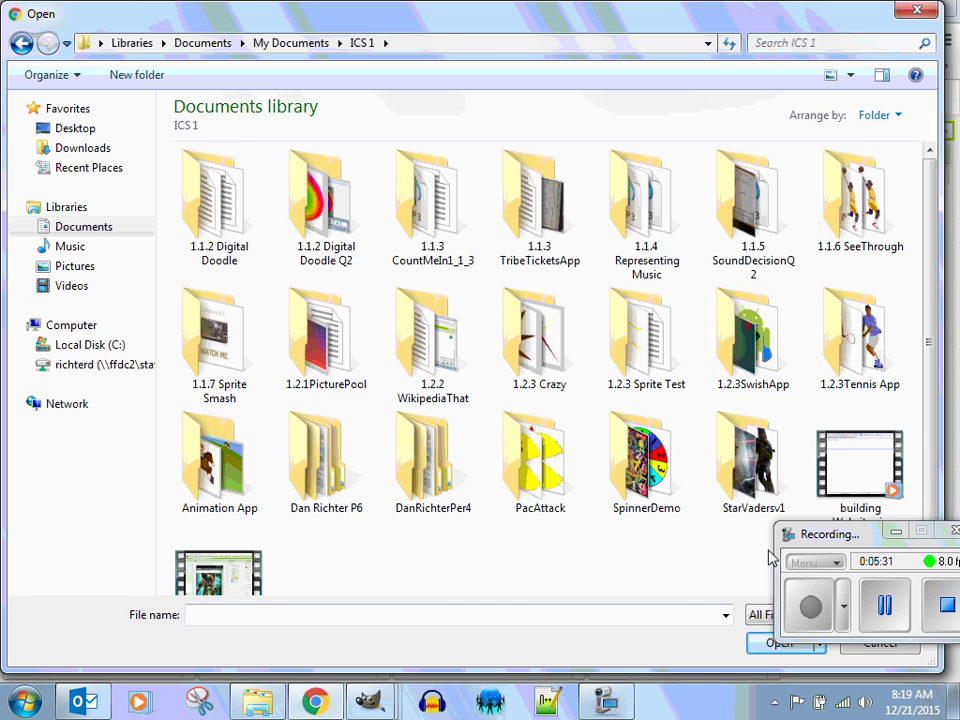
double_click(745, 455)
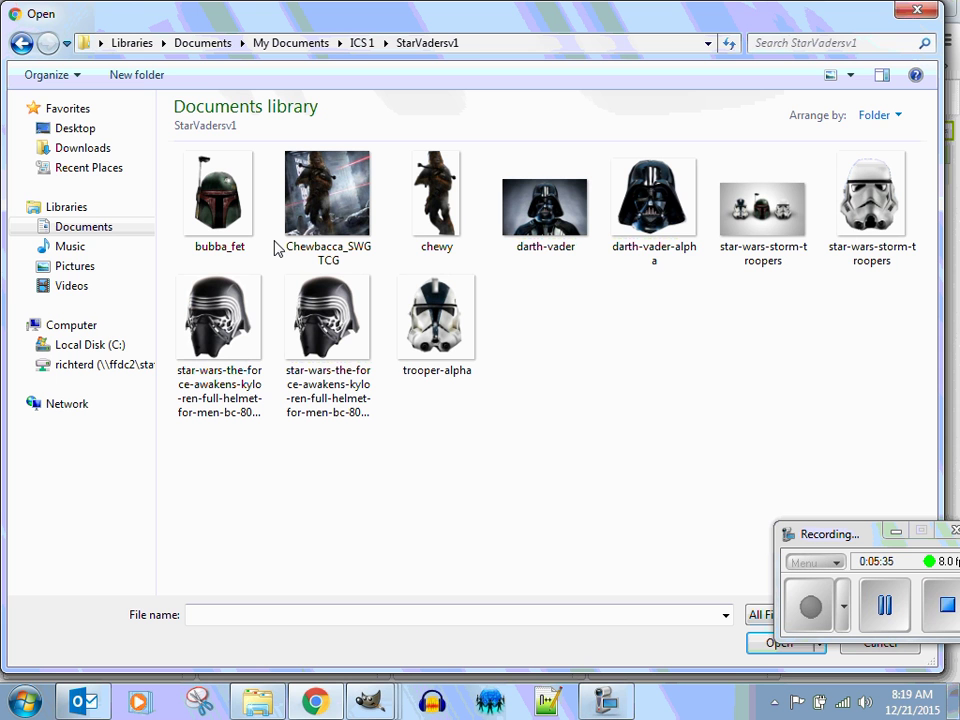
click(653, 205)
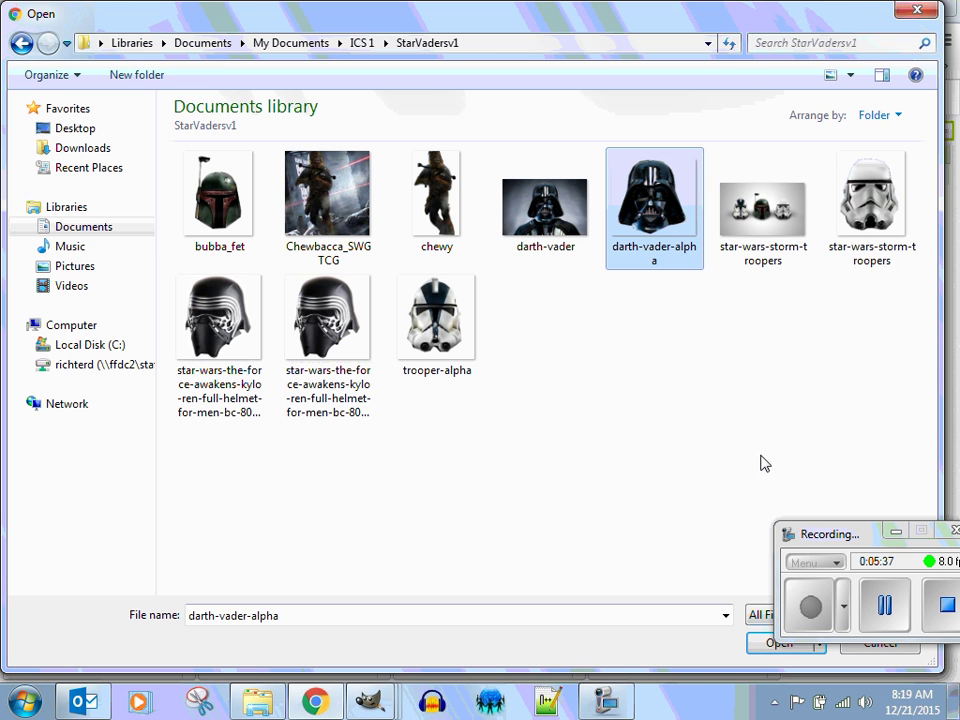
click(760, 648)
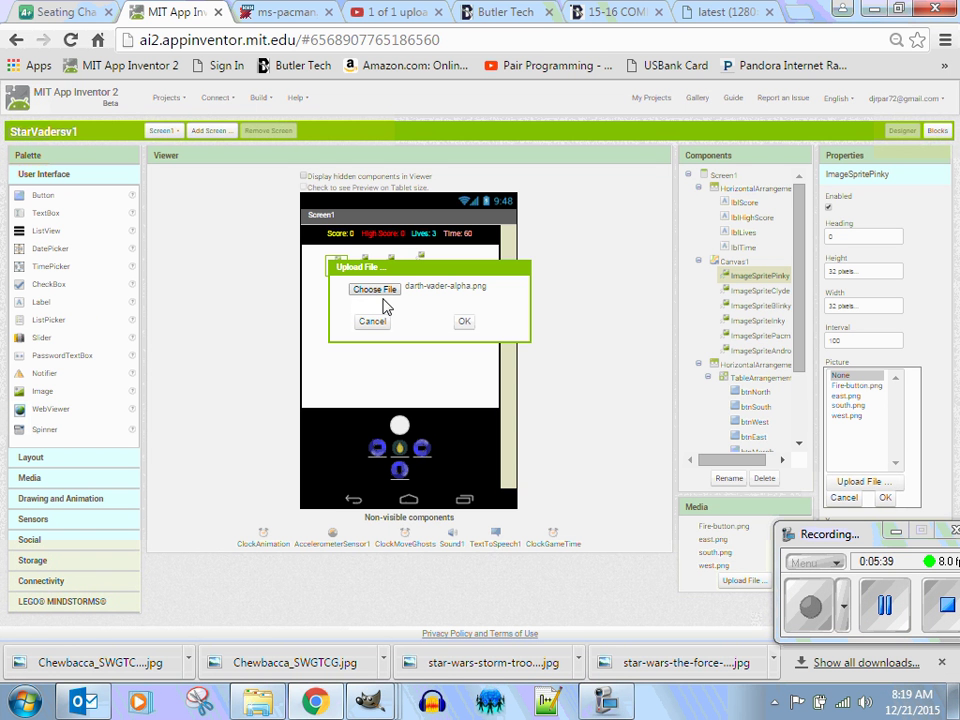
Upload darth-vader-alpha.png and set ImageSpritePinky's Height to 32 pixels.
click(463, 323)
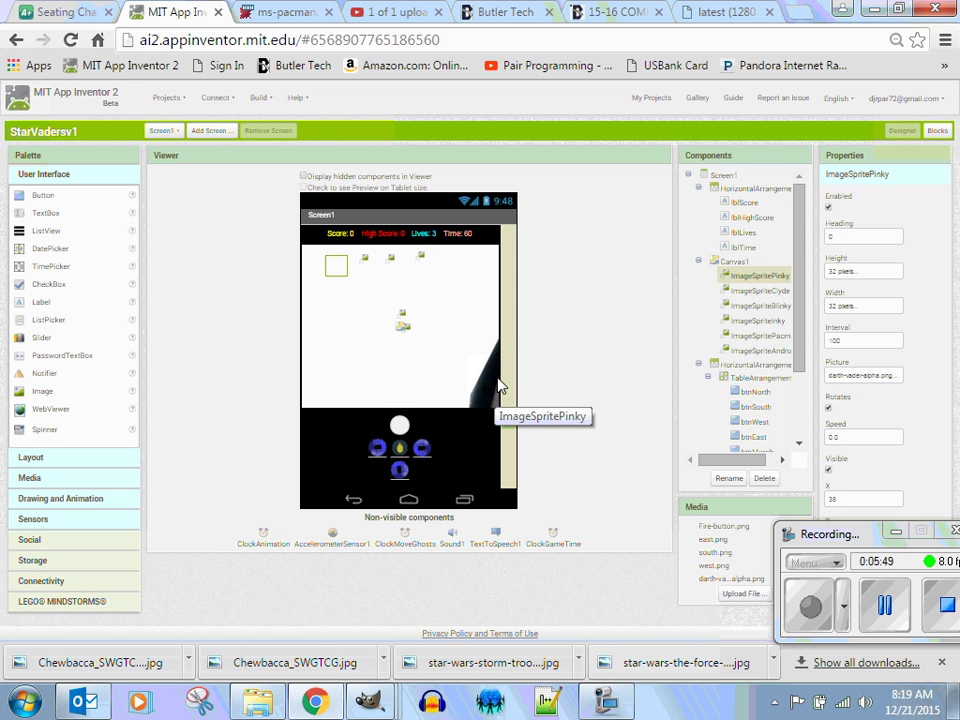
click(862, 273)
click(842, 273)
click(877, 314)
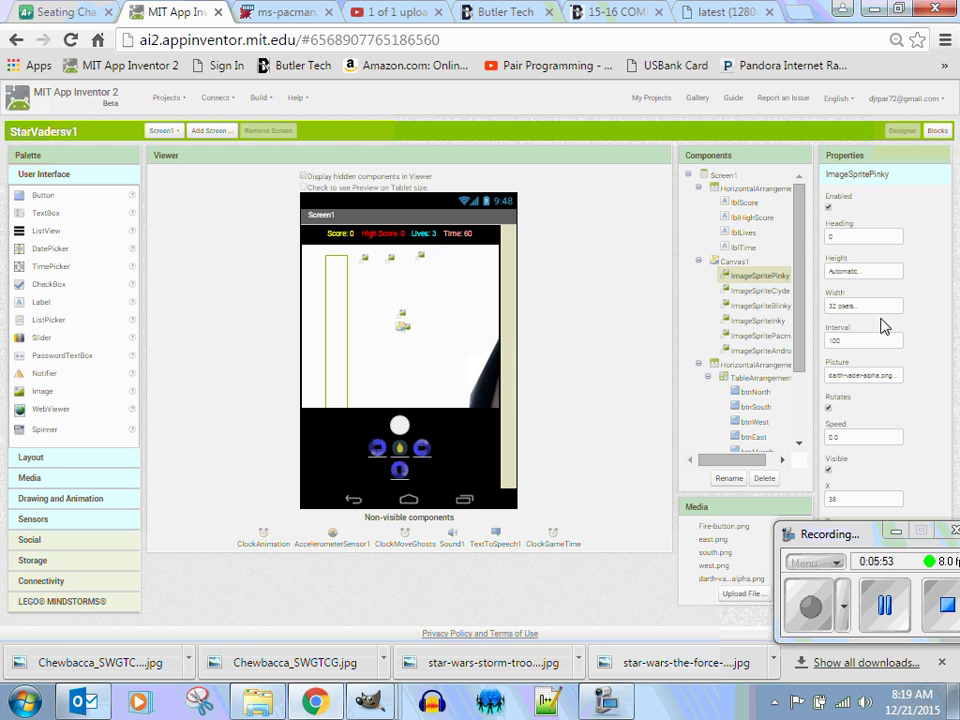
click(865, 272)
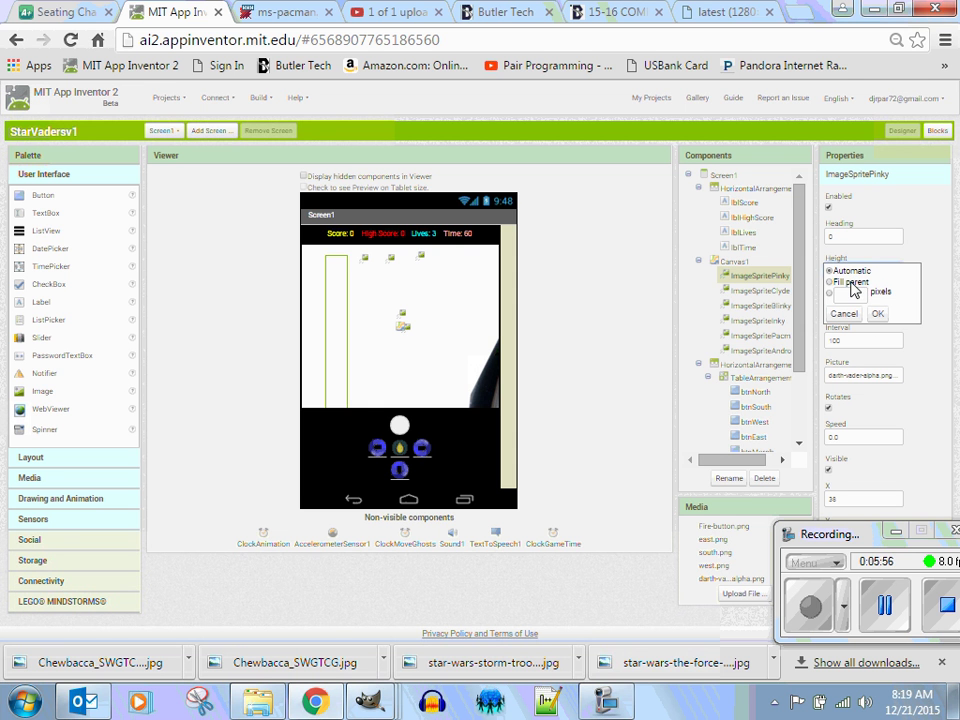
click(849, 299)
text(32)
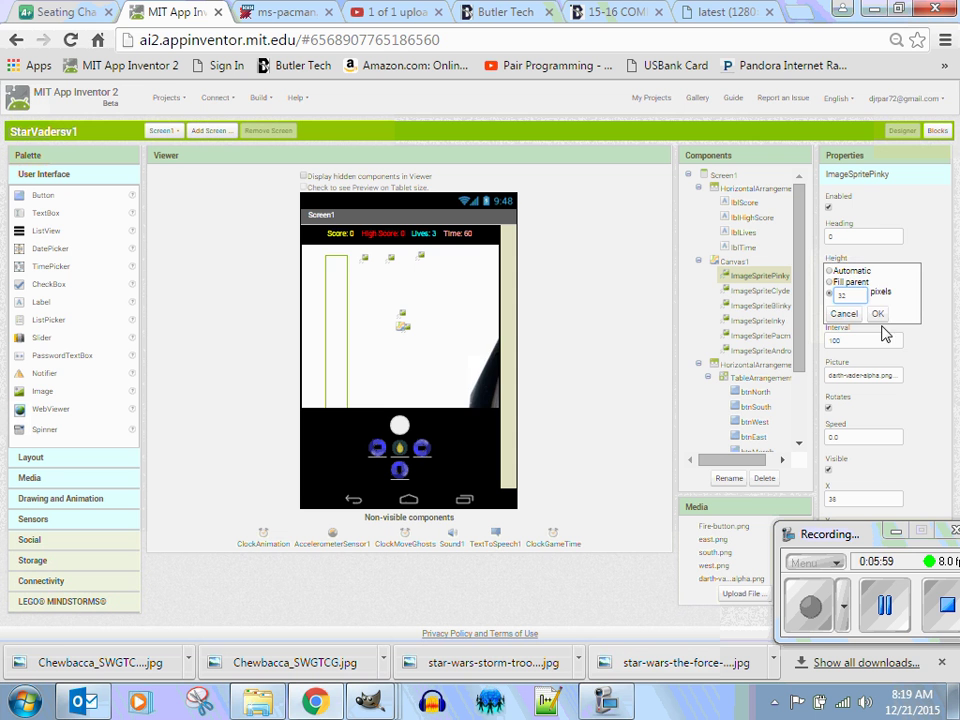
click(880, 314)
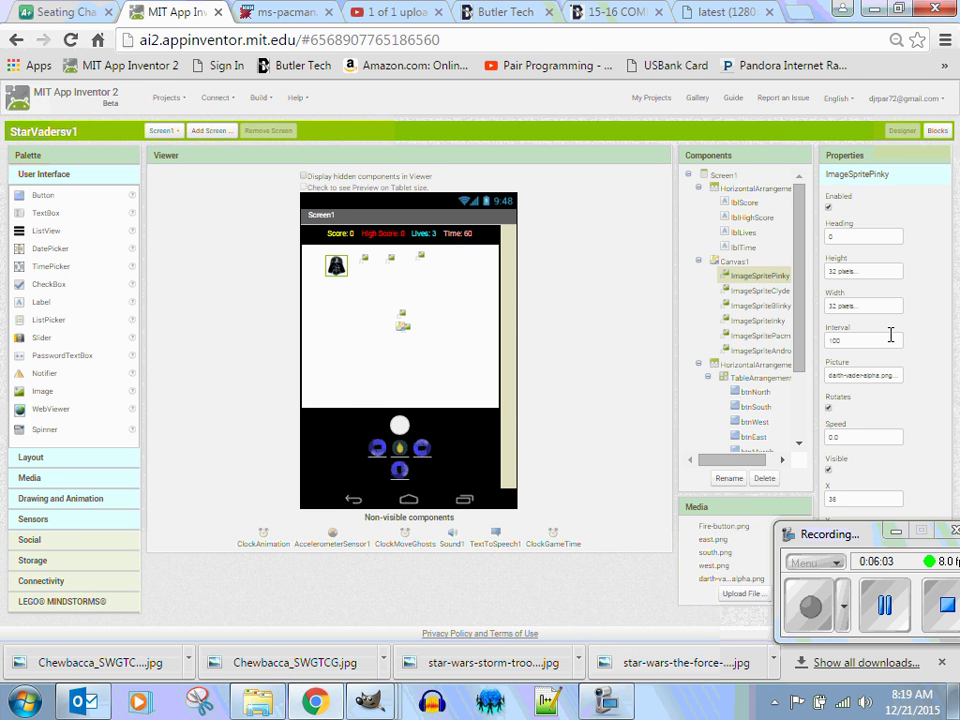
Rename the ImageSpritePinky component to ImageDarth.
click(727, 480)
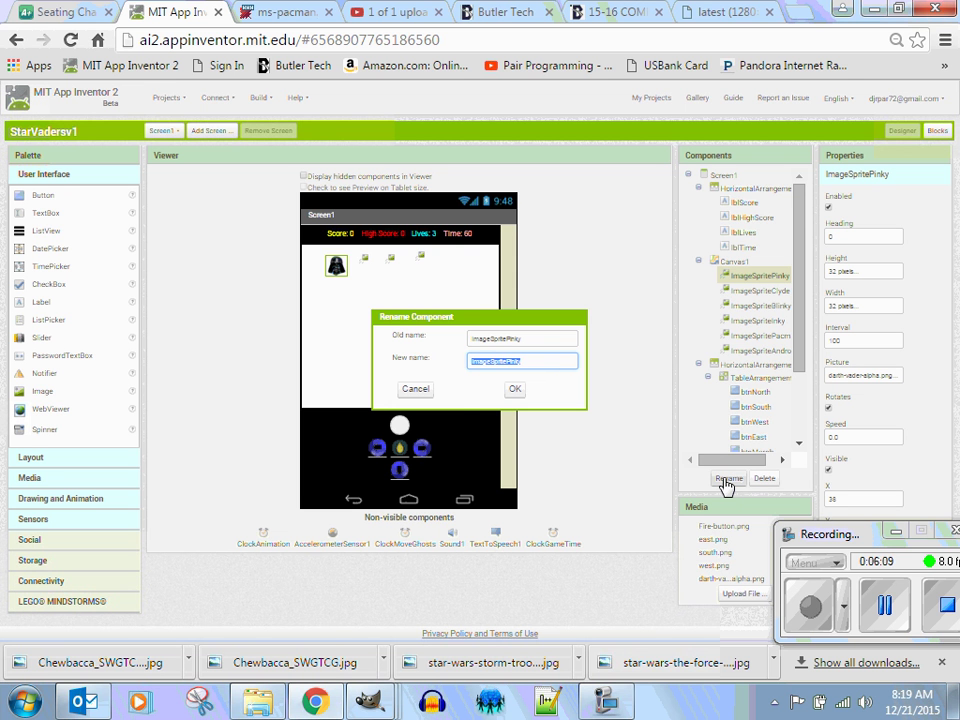
click(557, 364)
text(ImageDarth)
key(Return)
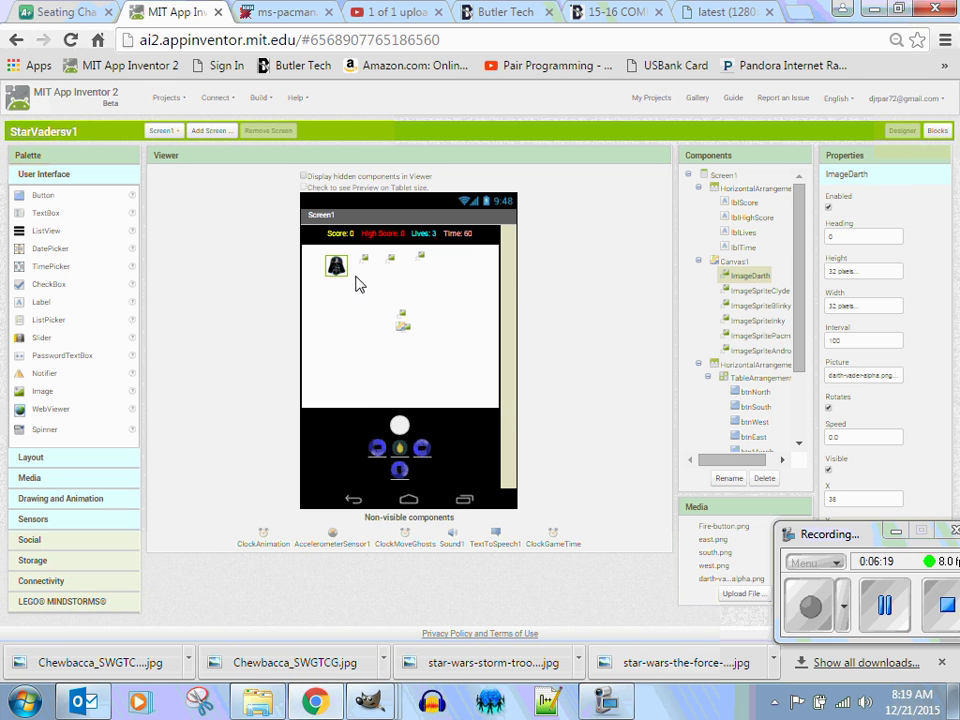
click(365, 264)
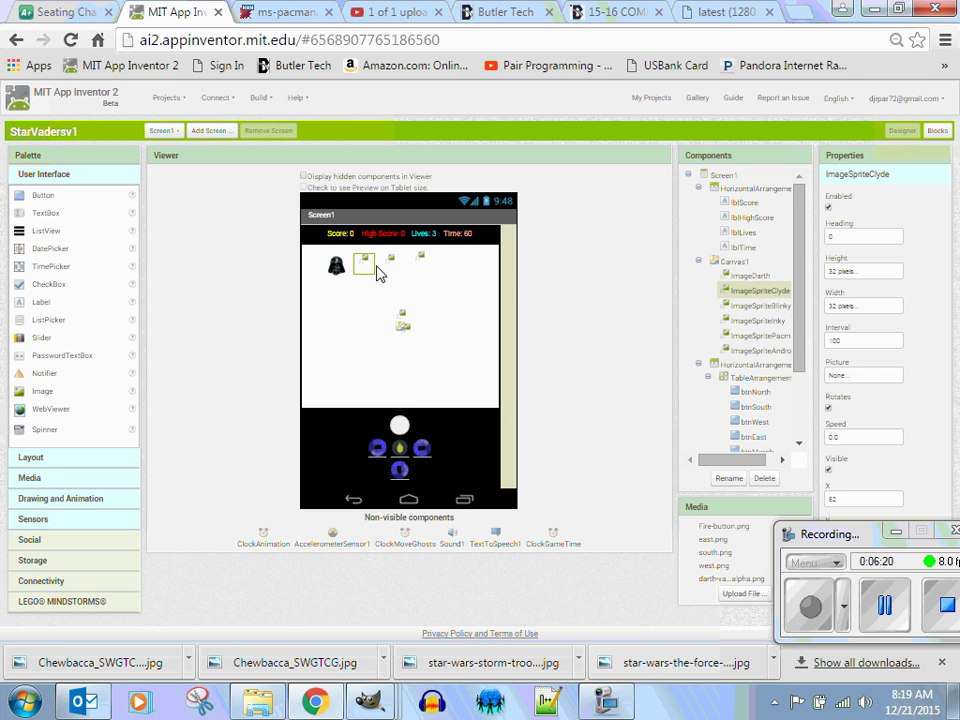
Give the Clyde sprite the uploaded star-wars-storm-troopers helmet picture.
click(875, 378)
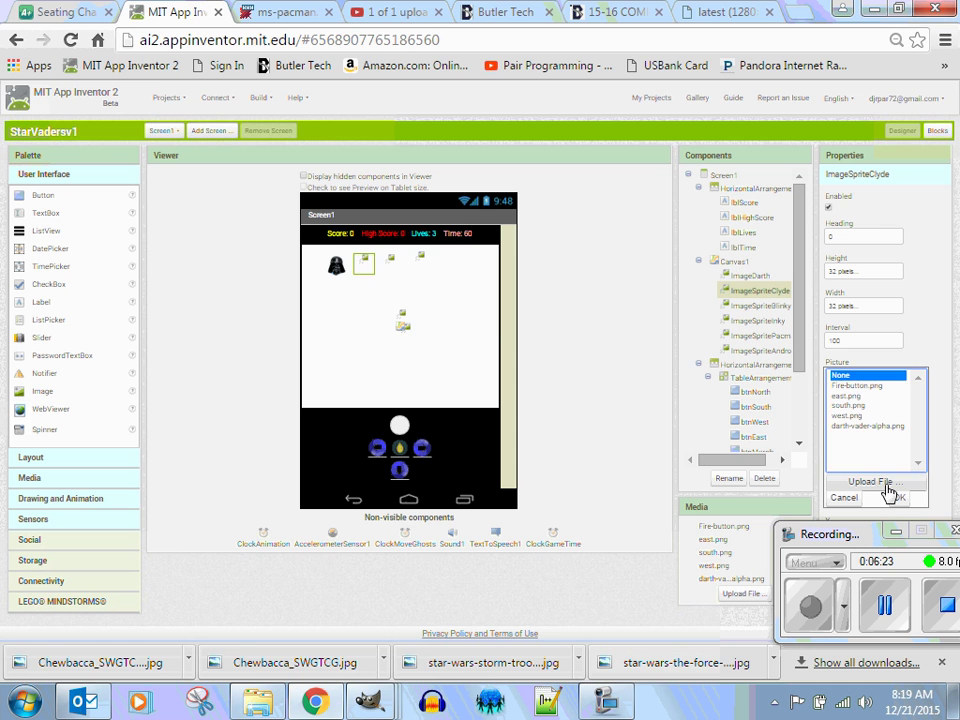
click(888, 490)
click(380, 292)
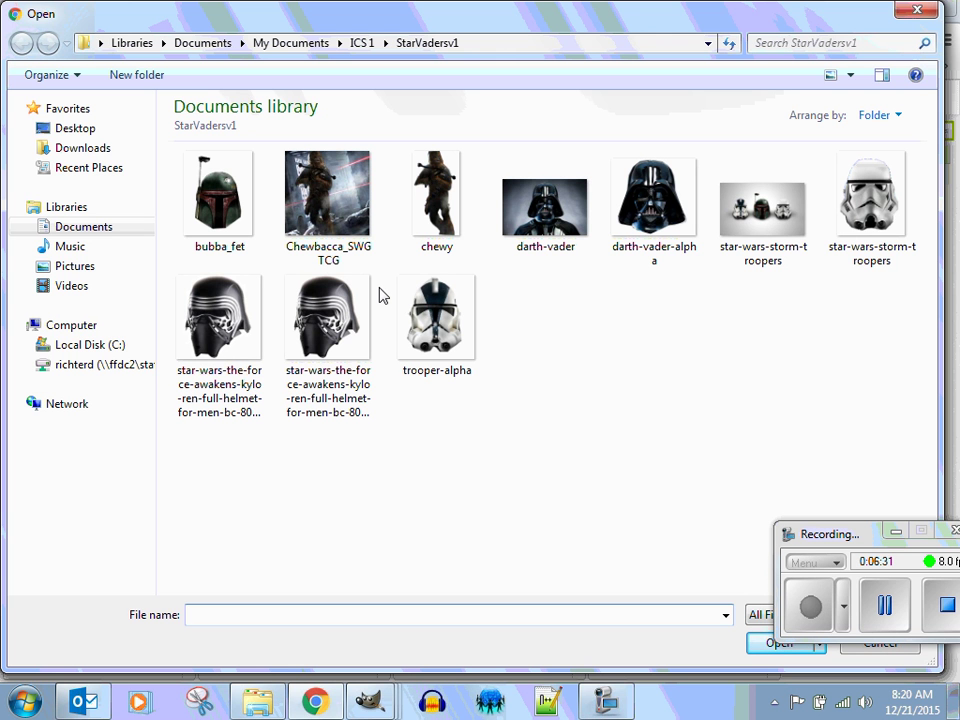
mouse_move(866, 205)
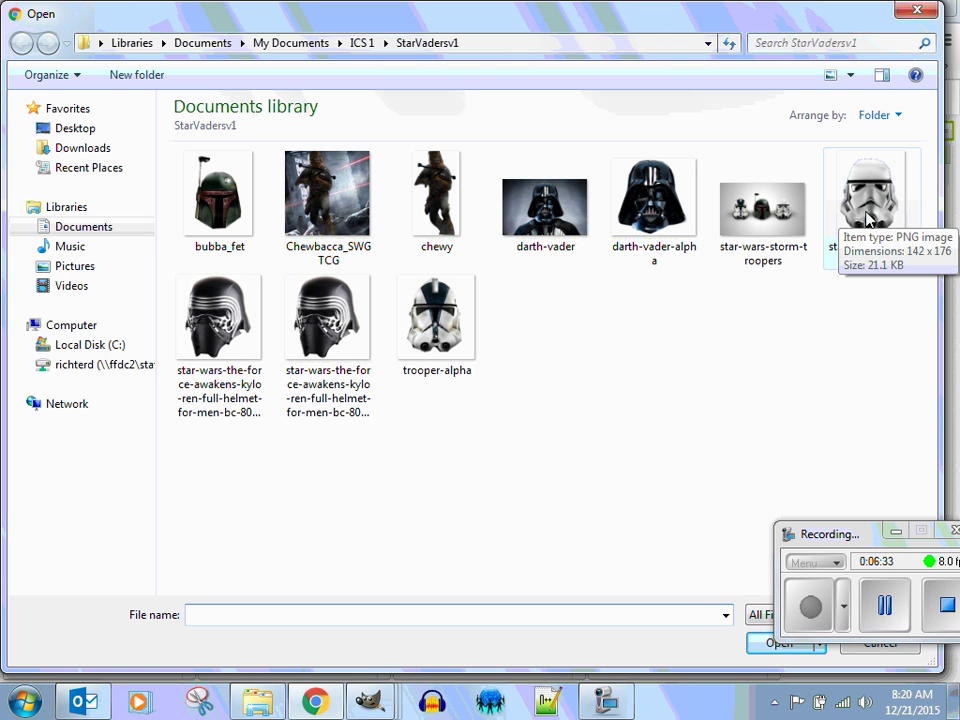
click(866, 220)
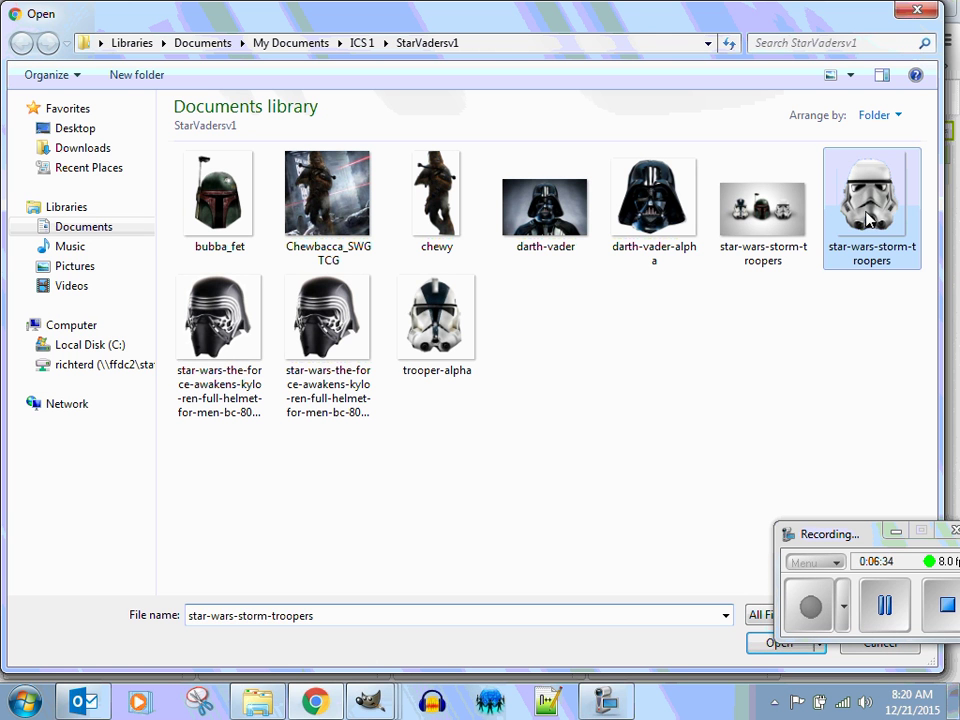
click(778, 643)
click(468, 322)
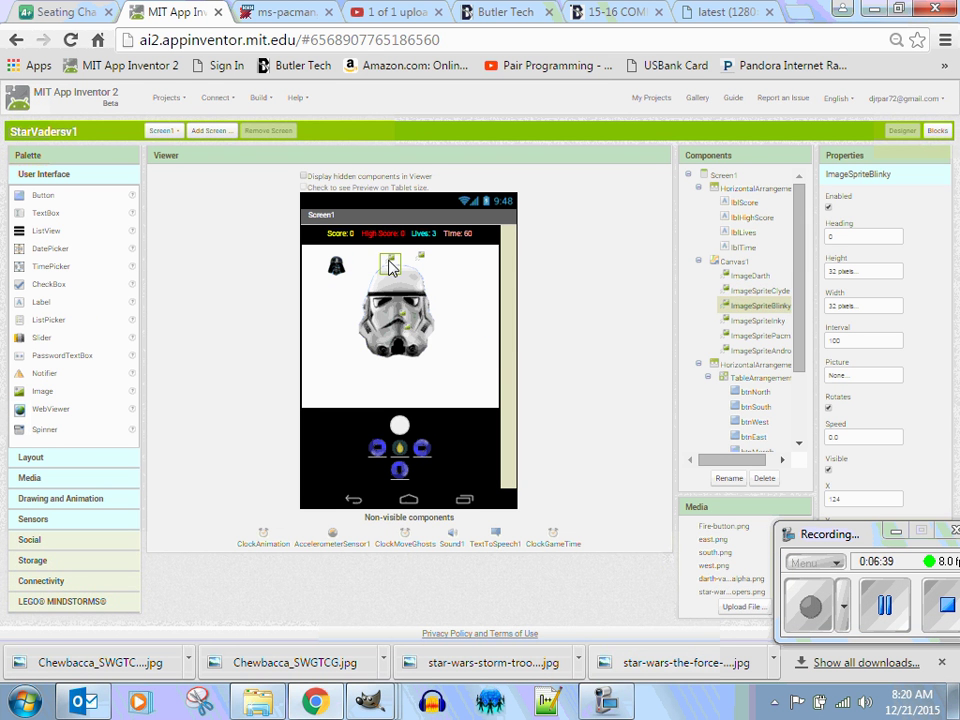
Rename the Clyde sprite to ImageSpriteStorm.
click(765, 291)
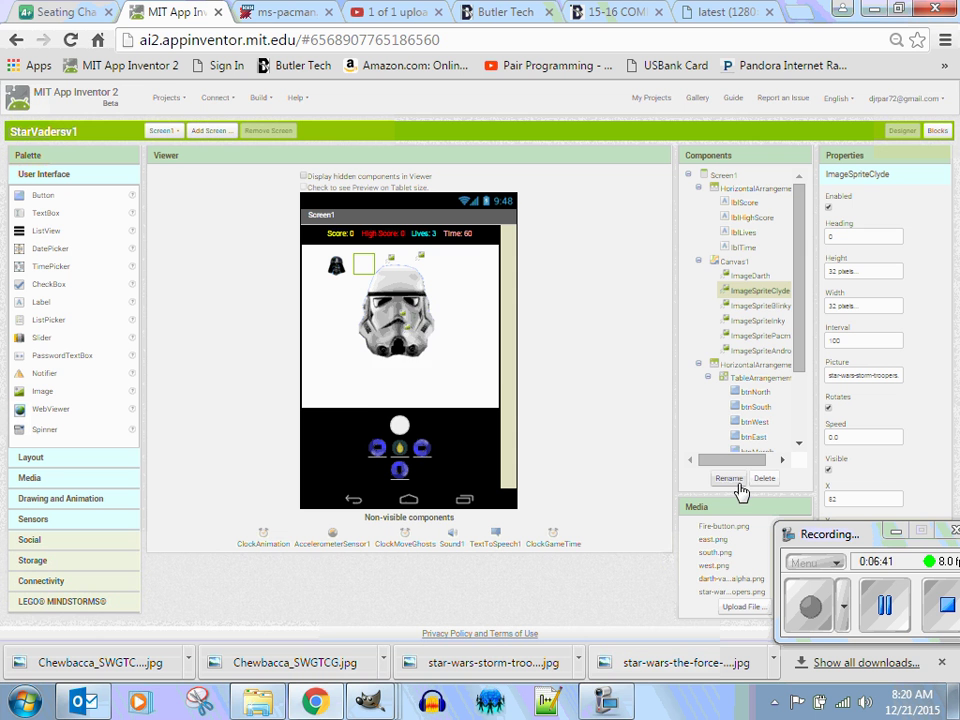
click(738, 481)
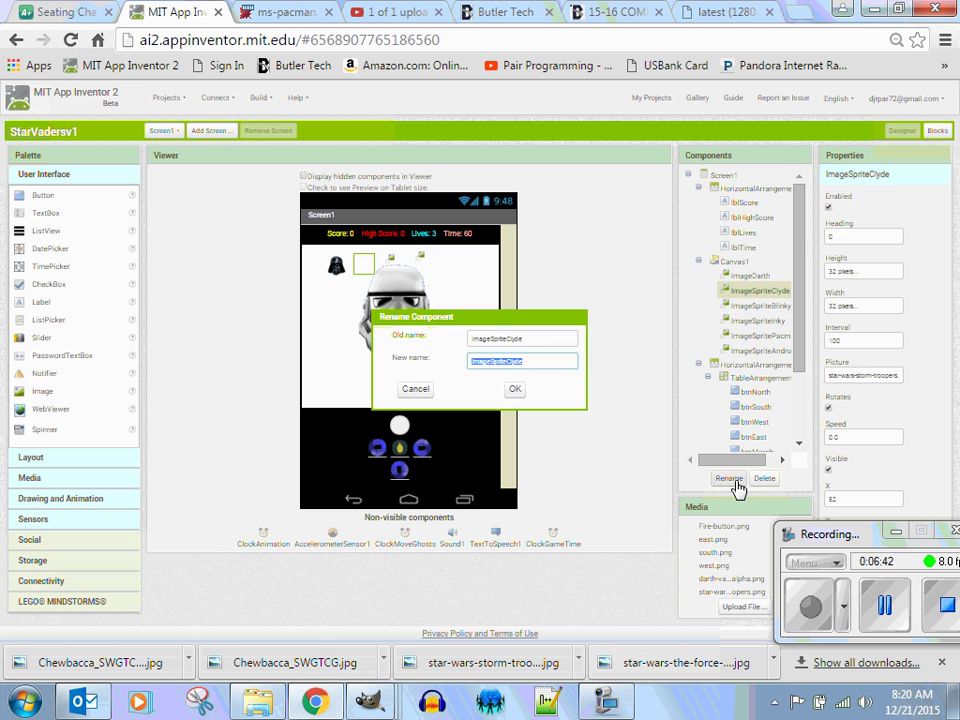
click(547, 361)
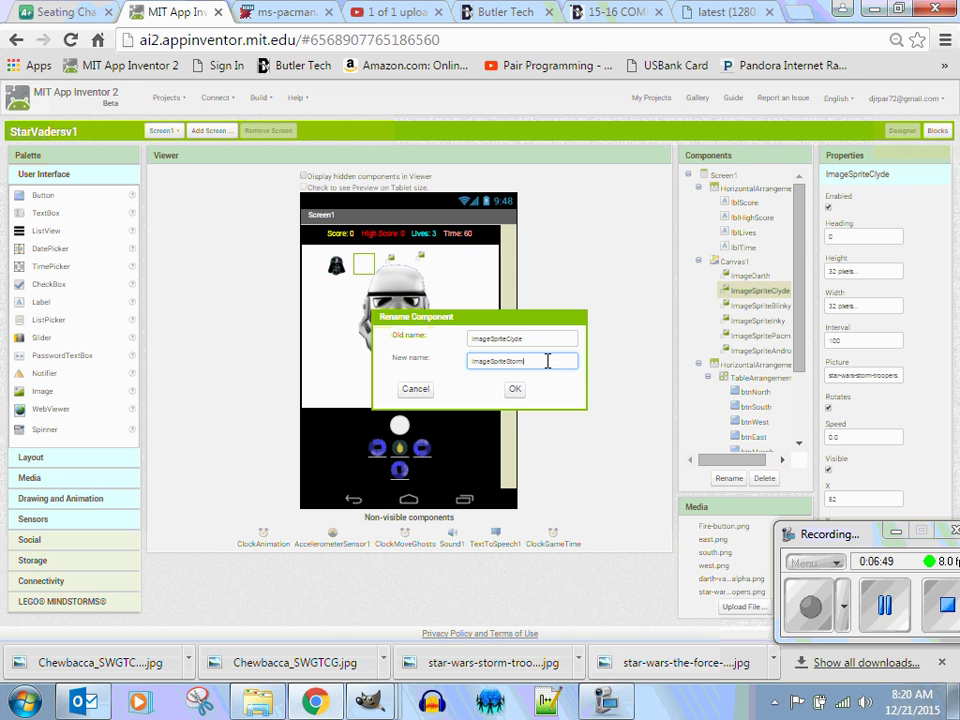
text(Storm)
key(Return)
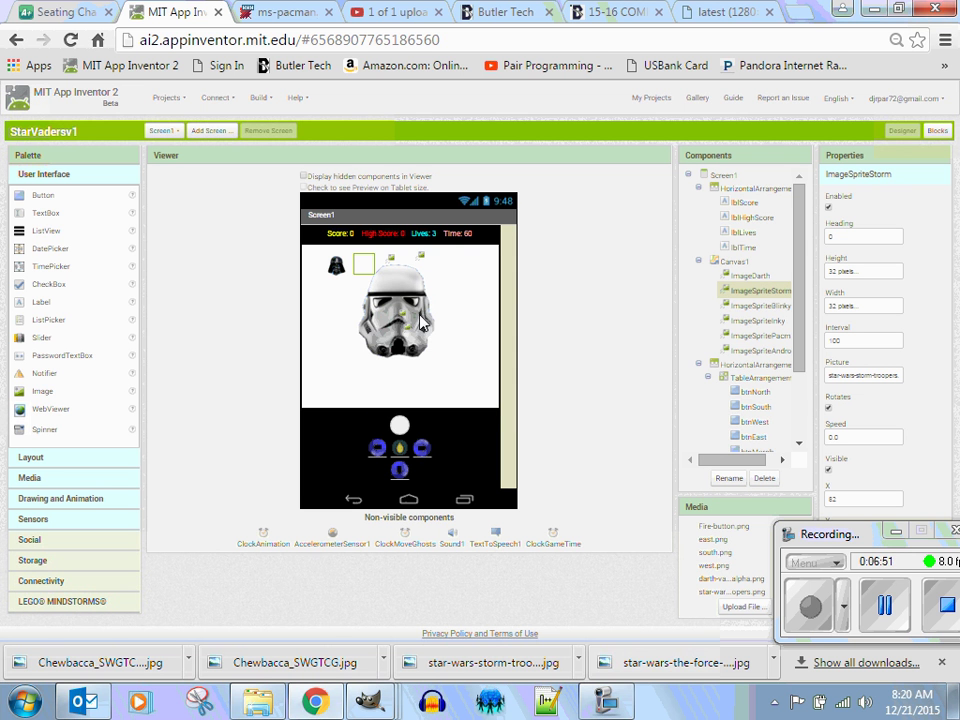
click(392, 260)
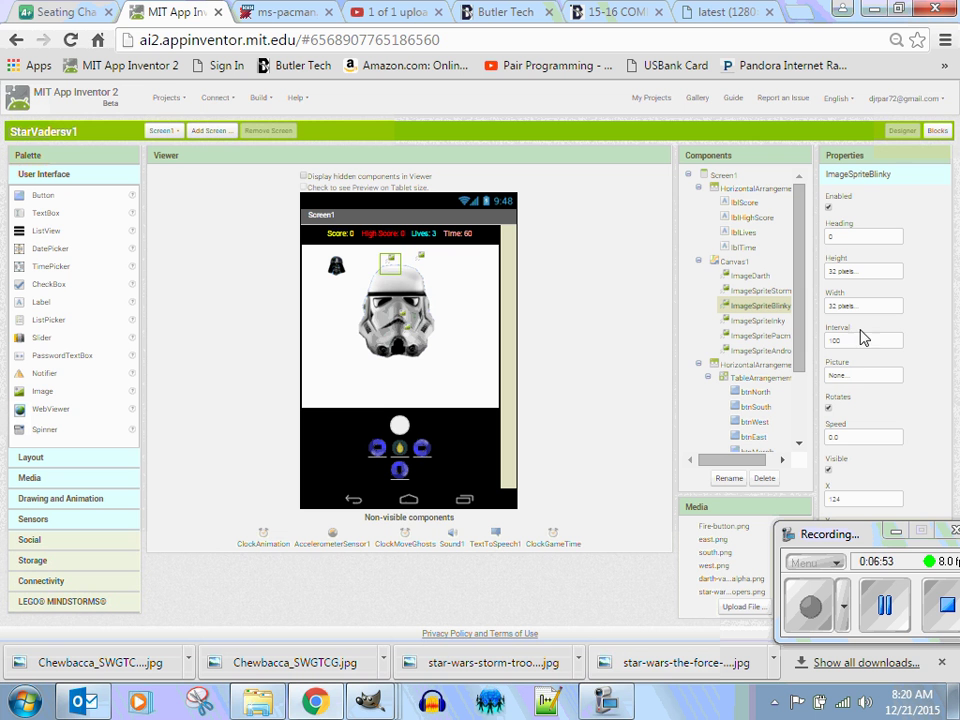
Set Blinky's picture to the uploaded Kylo Ren helmet image (star-wars-the-force-awakens).
click(859, 378)
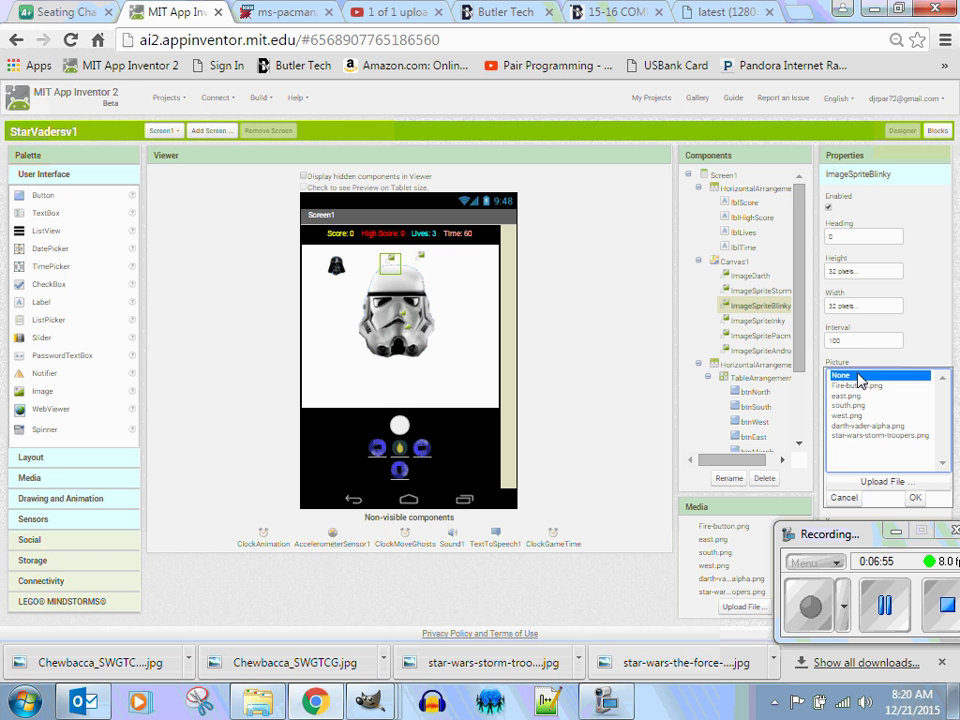
click(877, 484)
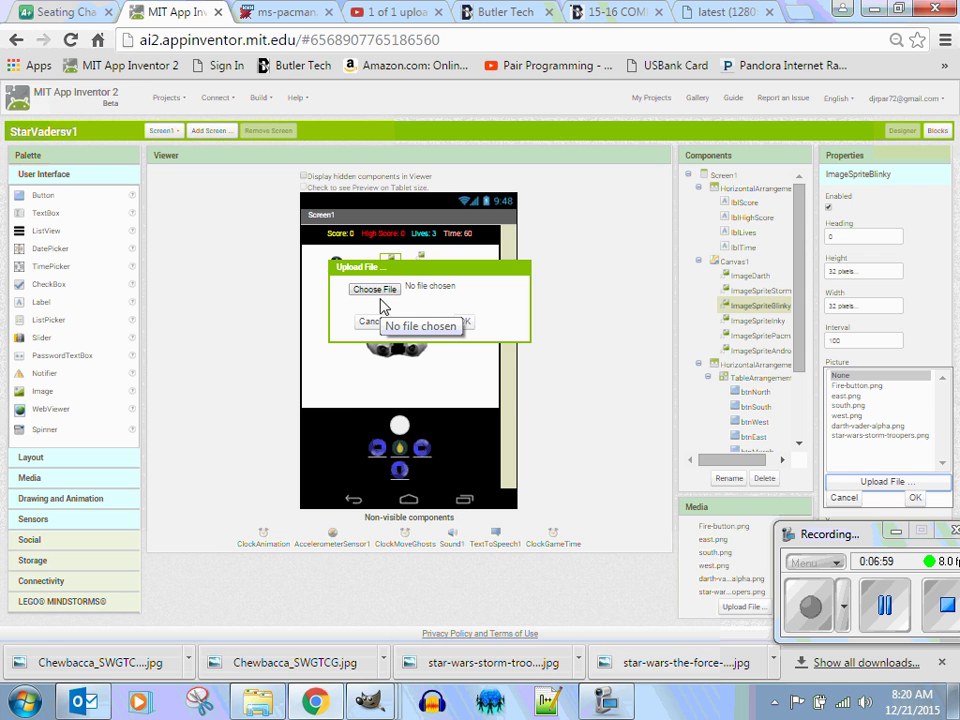
click(380, 299)
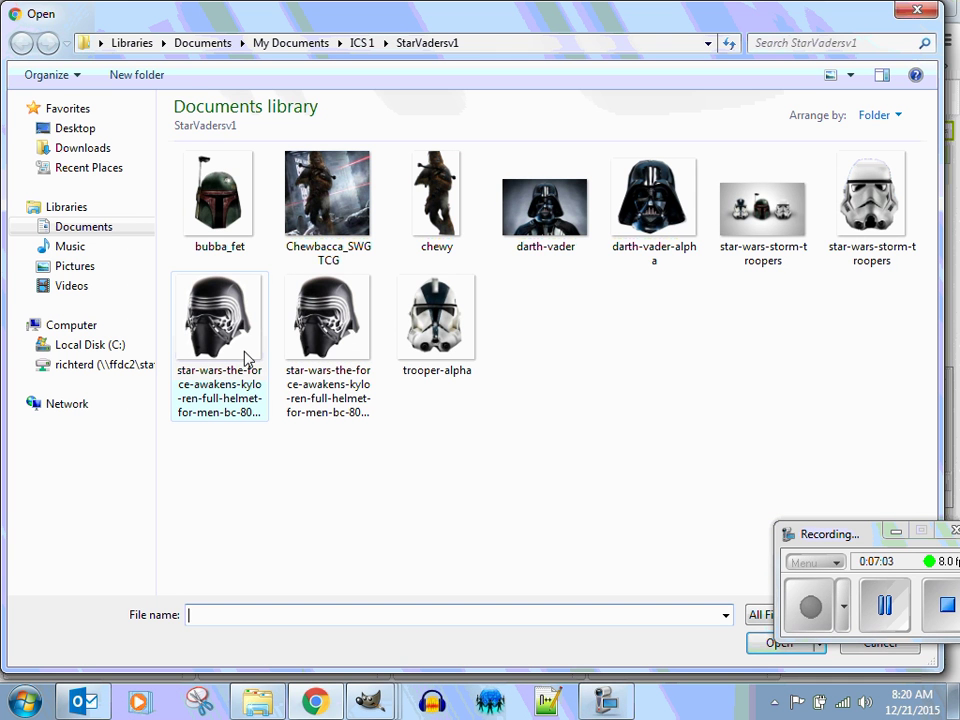
click(310, 340)
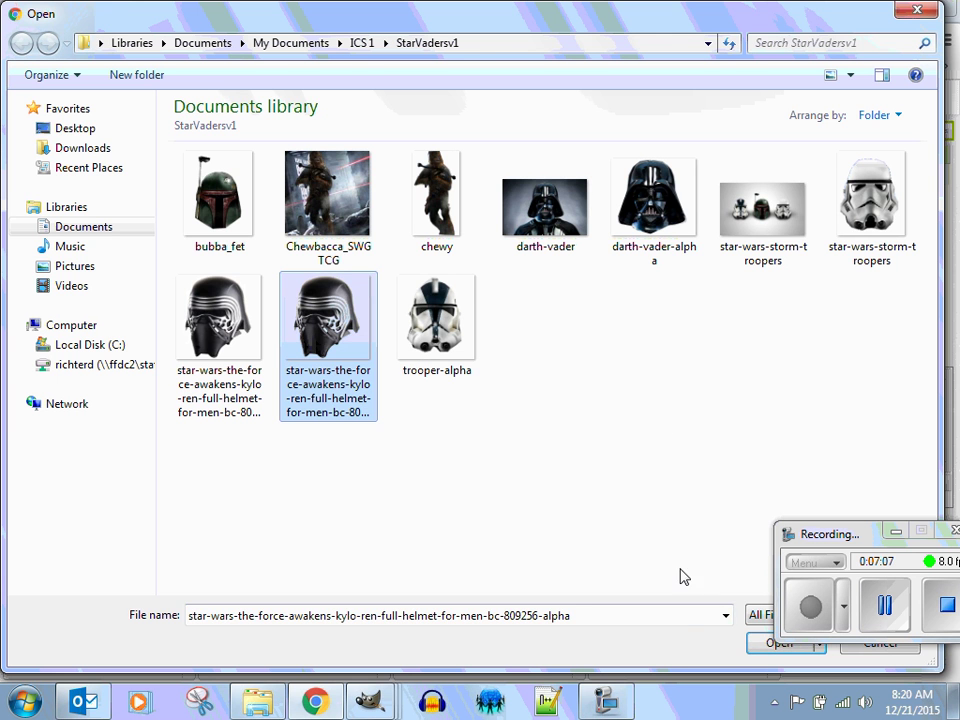
click(778, 643)
click(464, 322)
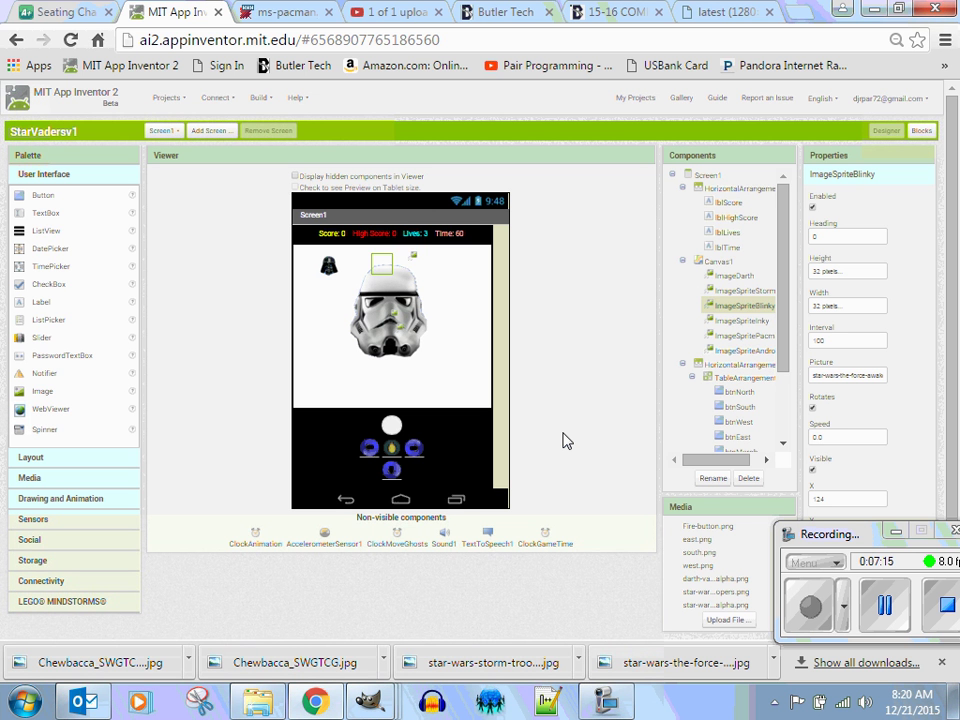
Set ImageSpriteBlinky's height to 32 pixels, trying Automatic first.
click(845, 271)
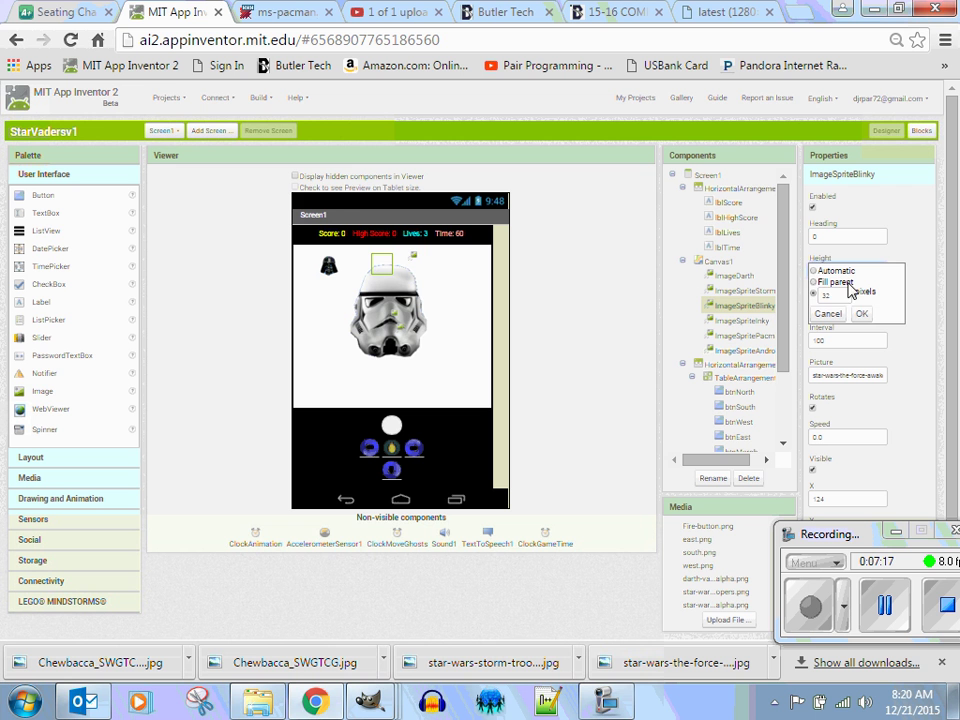
click(870, 335)
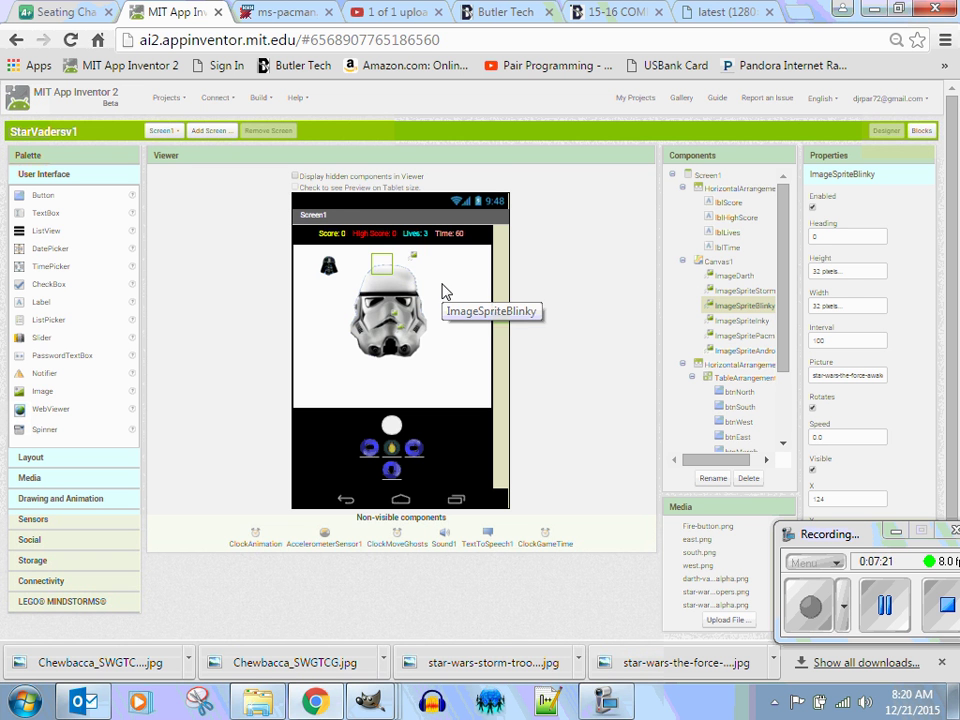
click(845, 273)
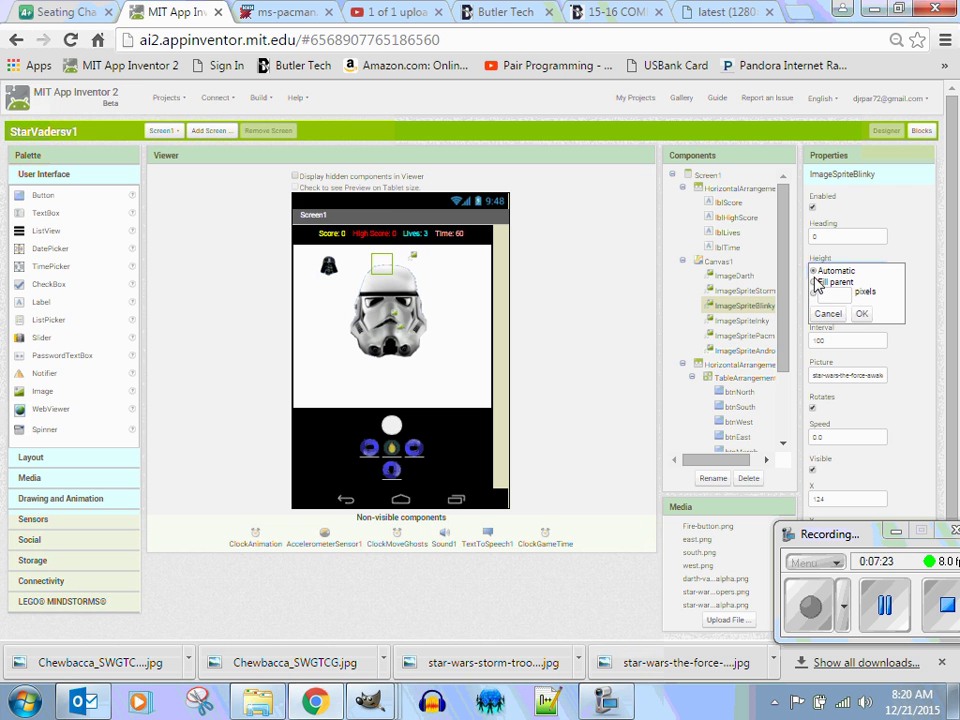
click(861, 314)
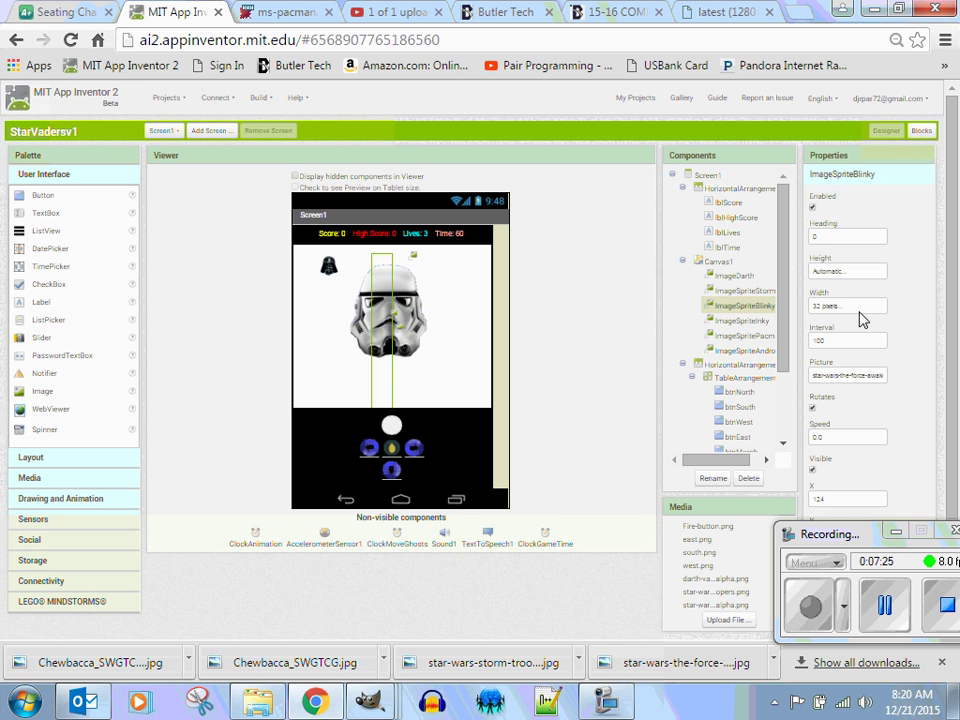
click(845, 271)
click(835, 294)
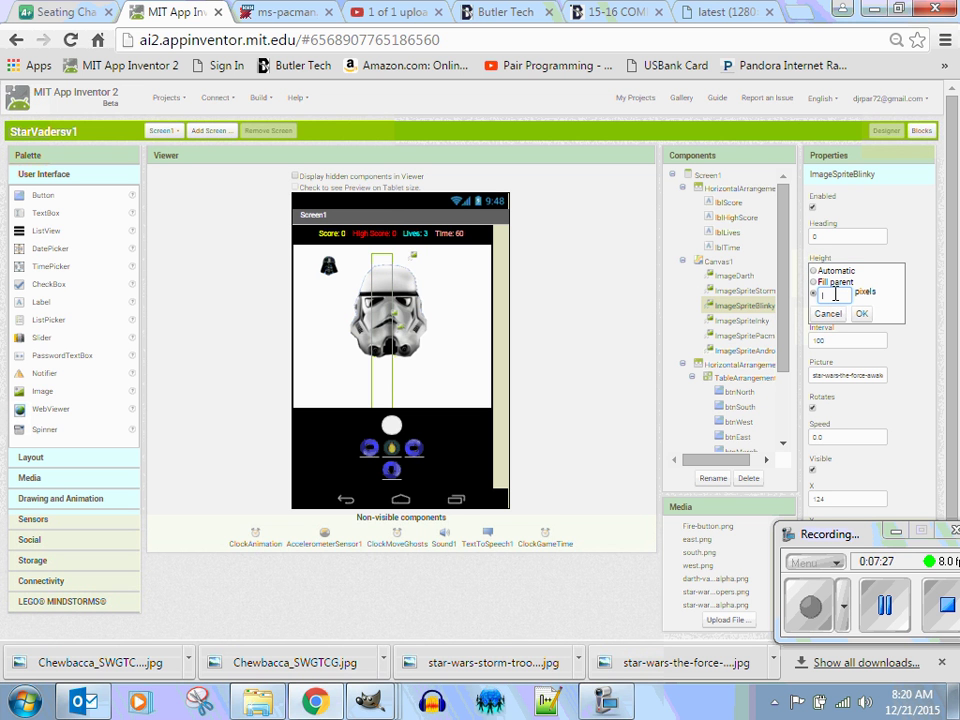
text(32)
click(860, 314)
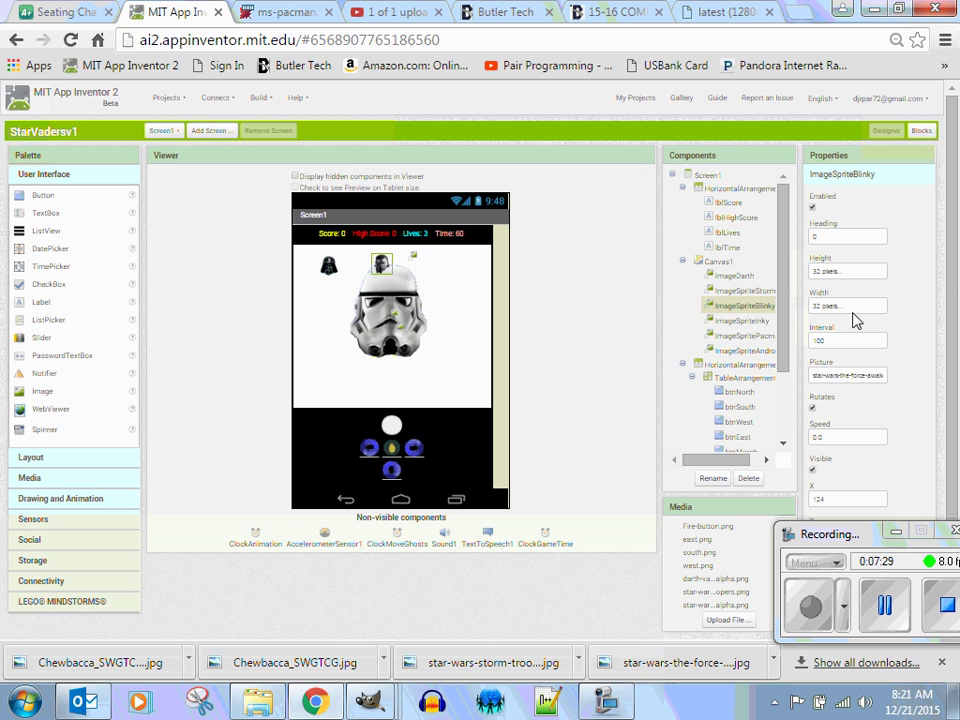
click(393, 318)
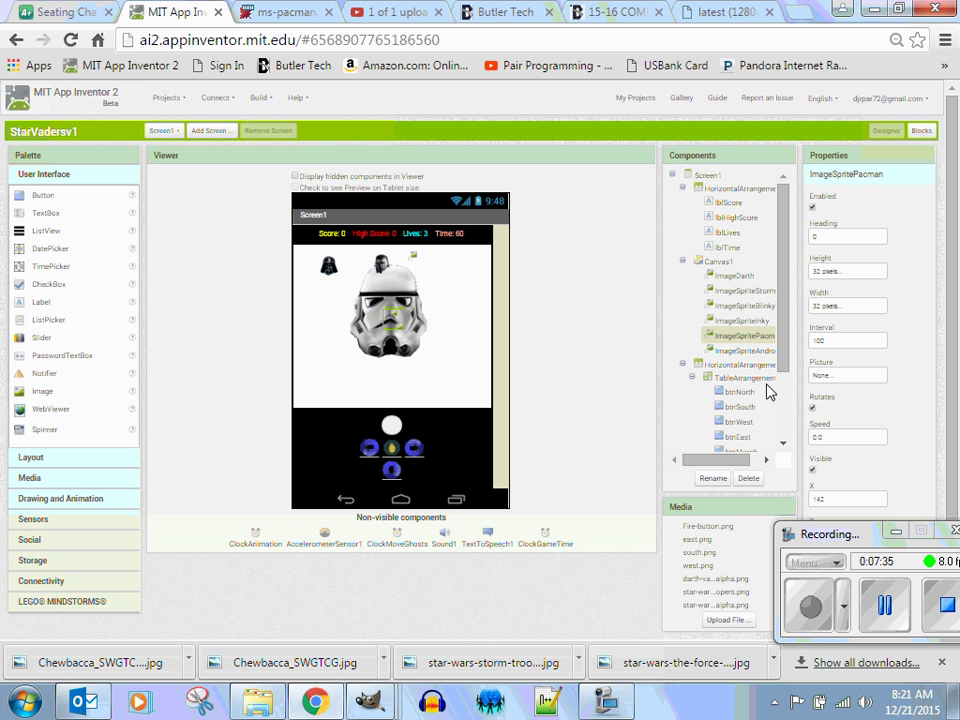
click(381, 263)
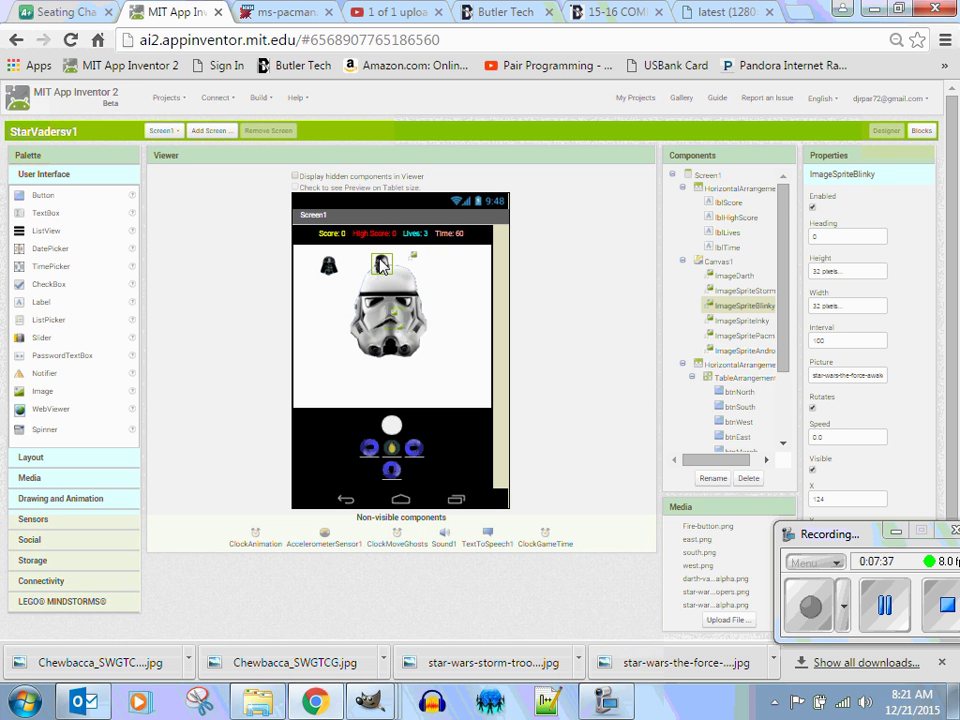
Rename the Blinky sprite to ImageSpriteKyloRen.
click(713, 480)
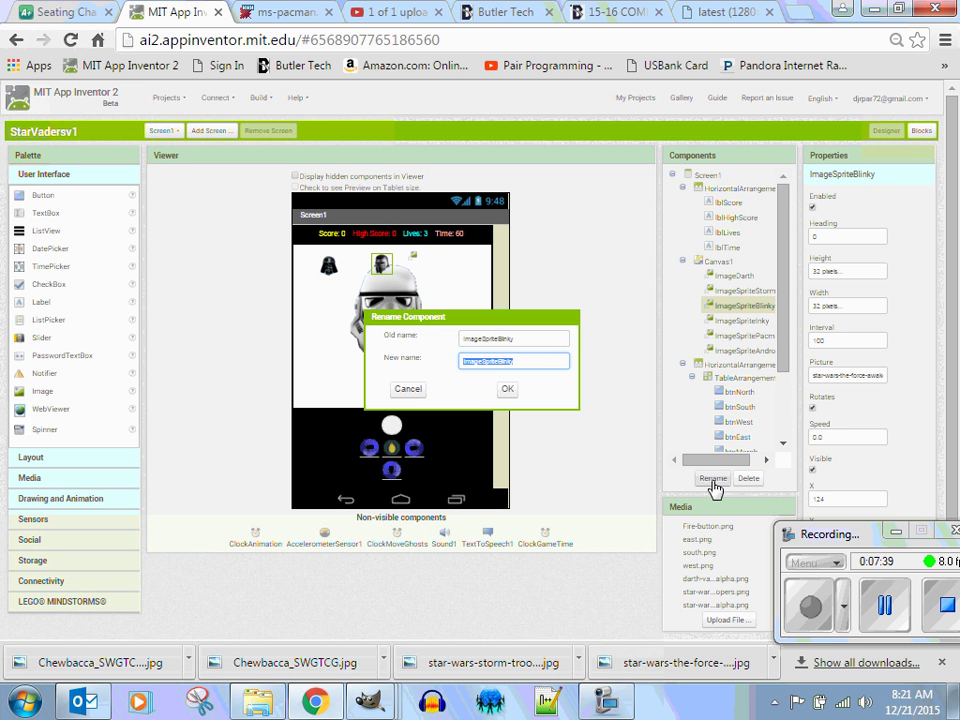
click(545, 362)
text(KyloRe)
key(Return)
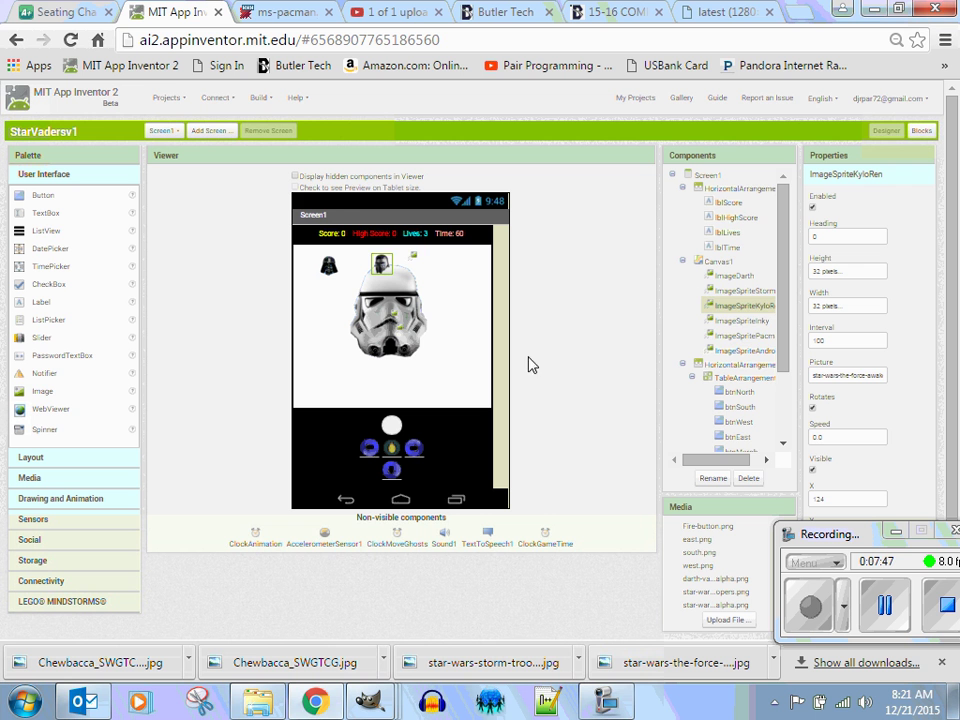
click(384, 311)
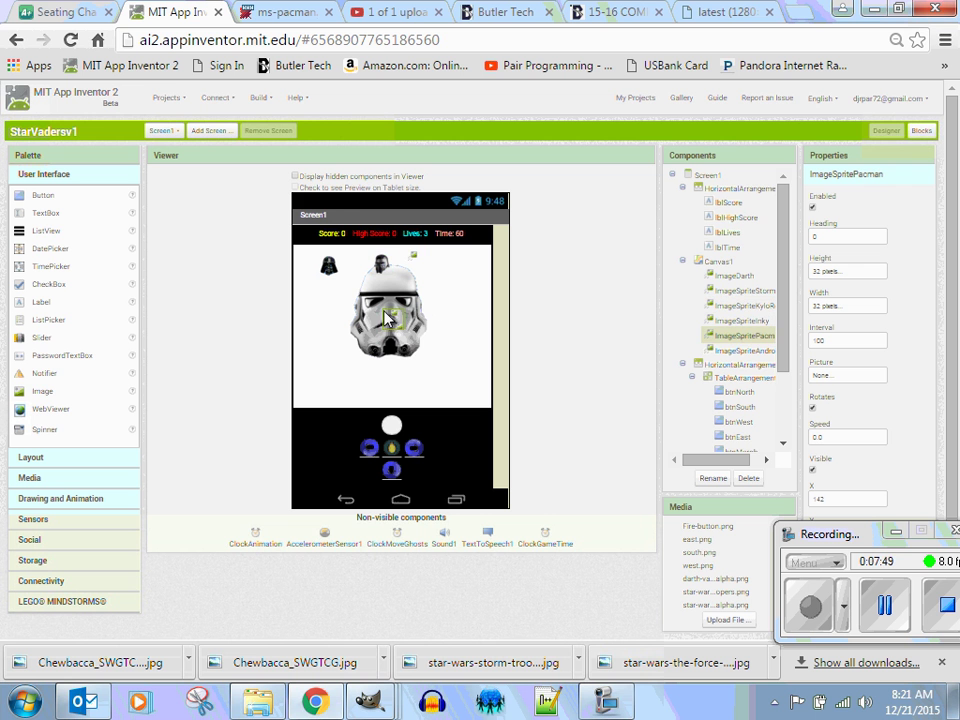
Set ImageSpriteStorm's height to 32 pixels.
click(766, 292)
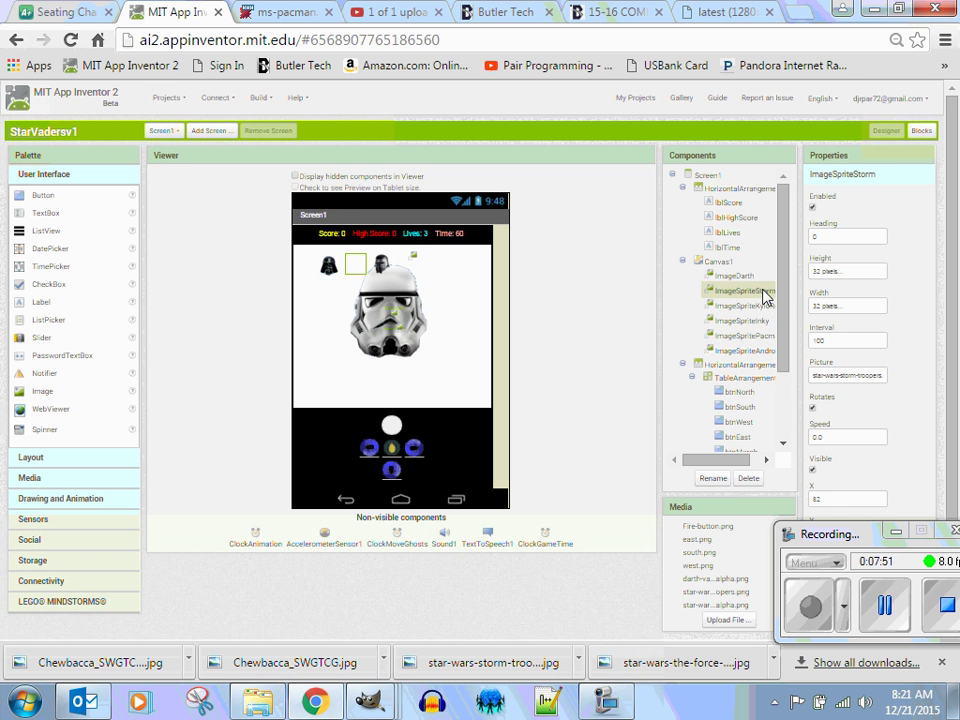
click(870, 274)
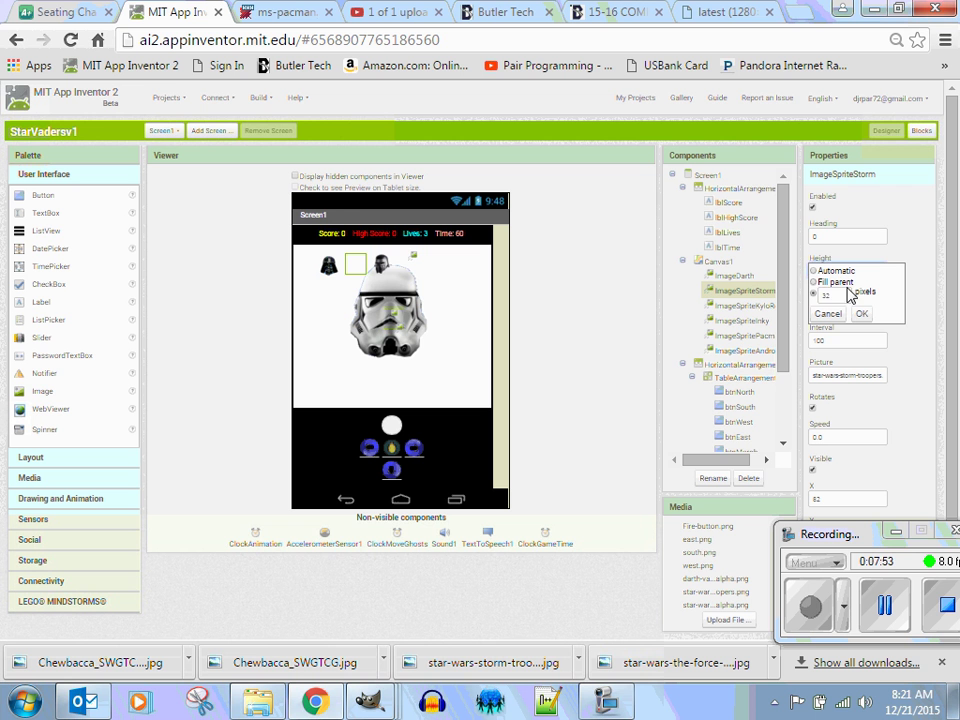
click(815, 271)
click(861, 313)
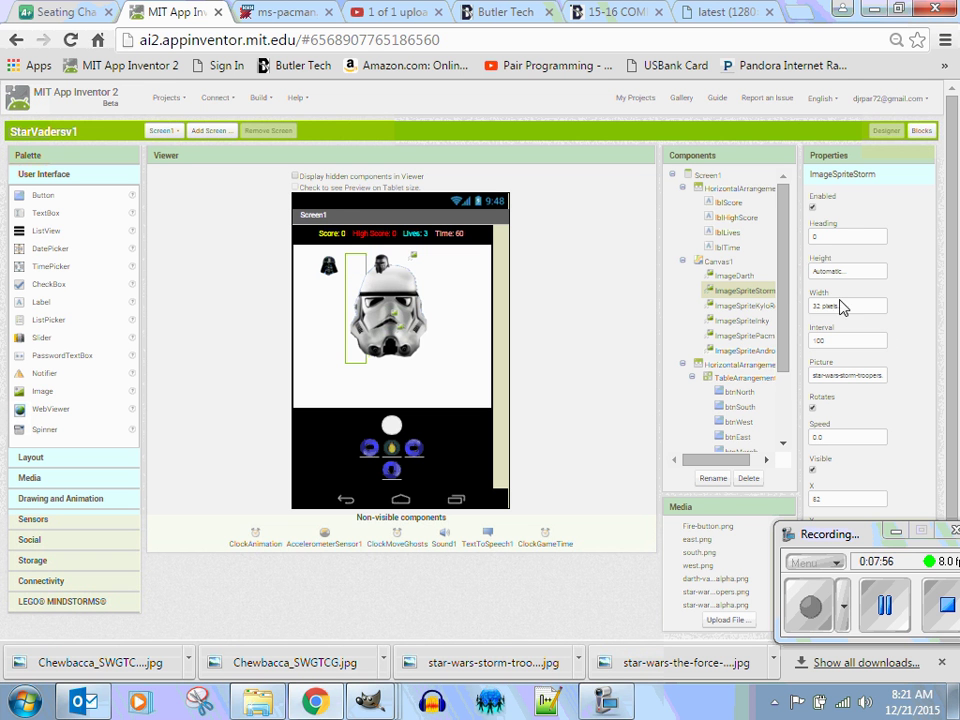
click(850, 273)
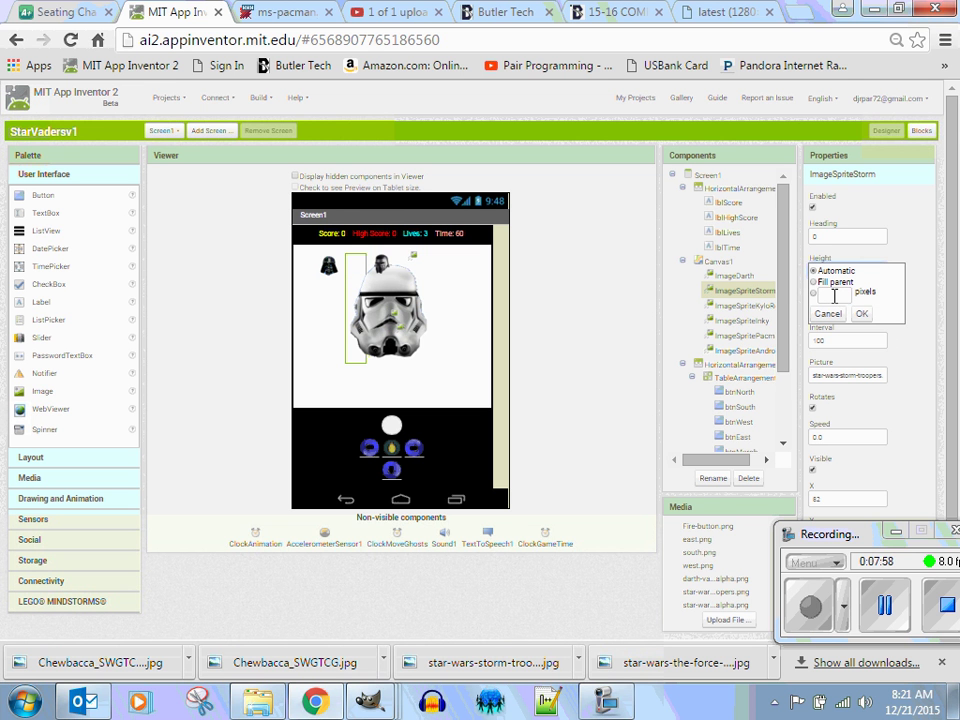
click(834, 295)
text(32)
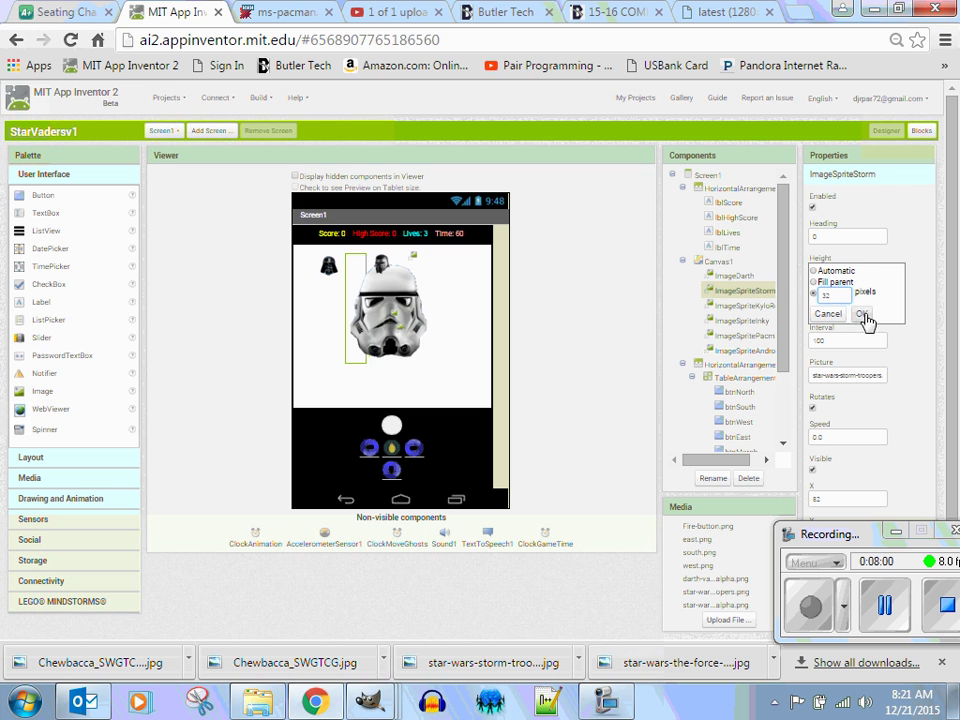
click(861, 313)
click(414, 262)
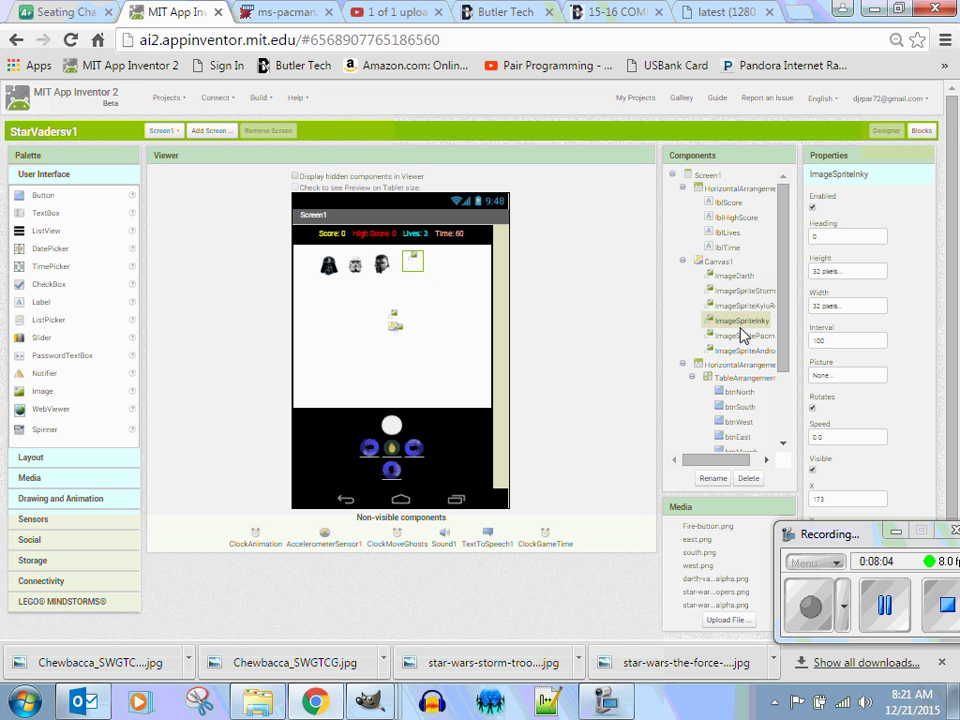
Give the Inky sprite the uploaded trooper-alpha.png helmet picture.
mouse_move(824, 545)
mouse_down()
mouse_move(840, 585)
mouse_move(810, 618)
mouse_up()
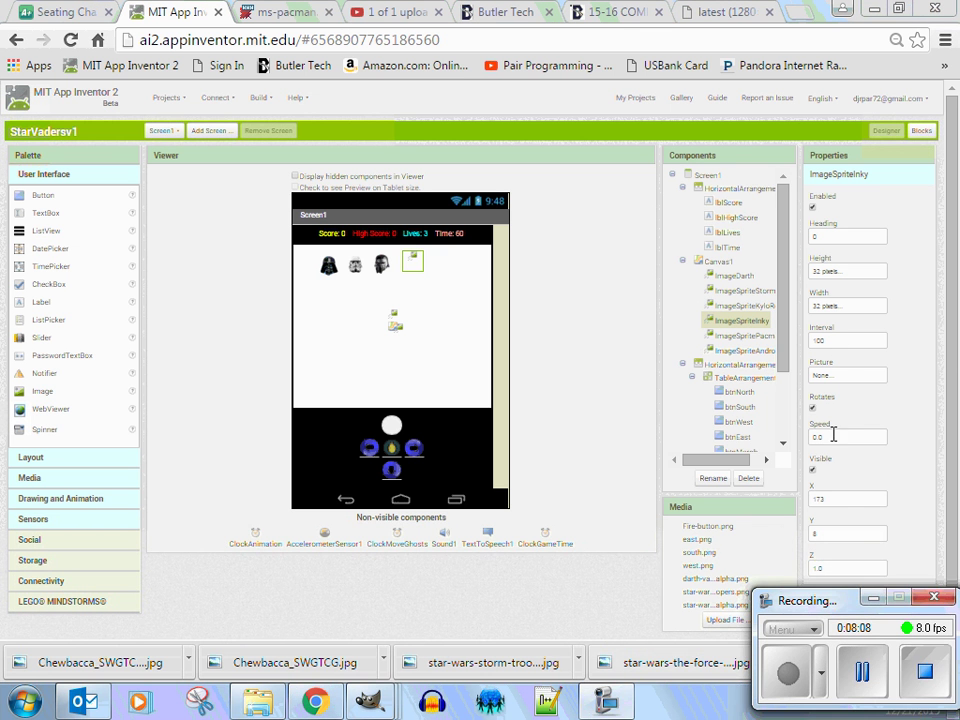
click(842, 376)
click(800, 484)
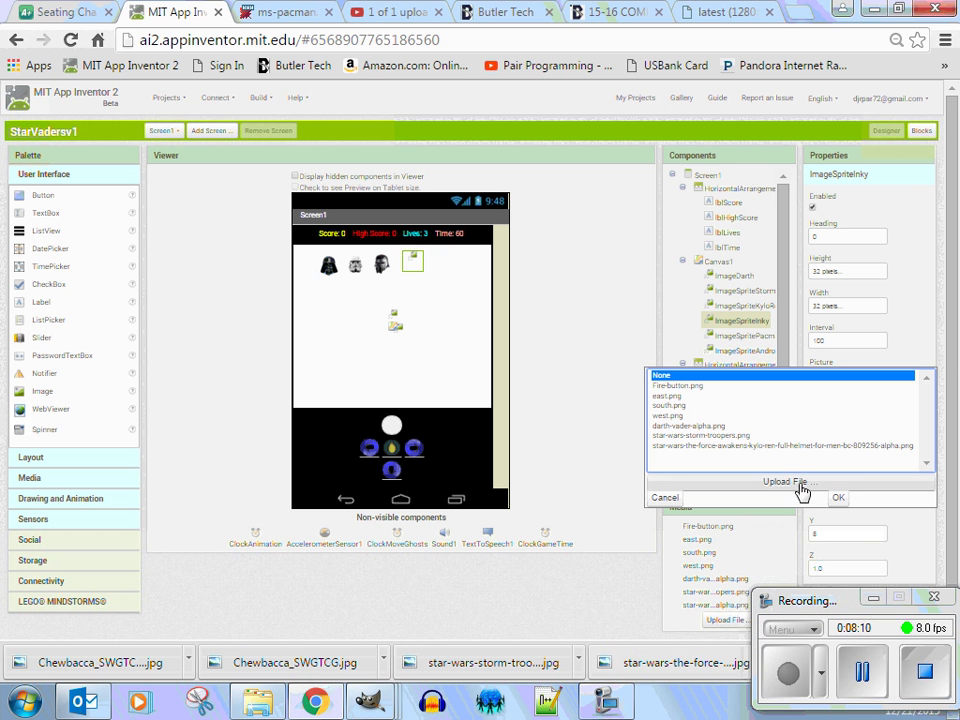
click(364, 290)
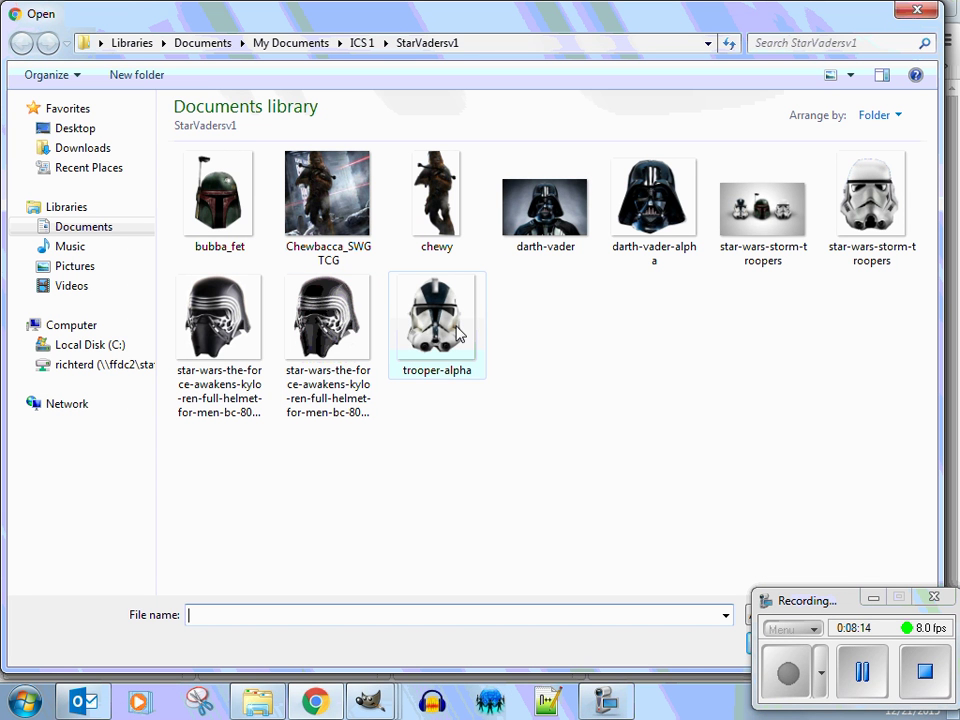
click(459, 334)
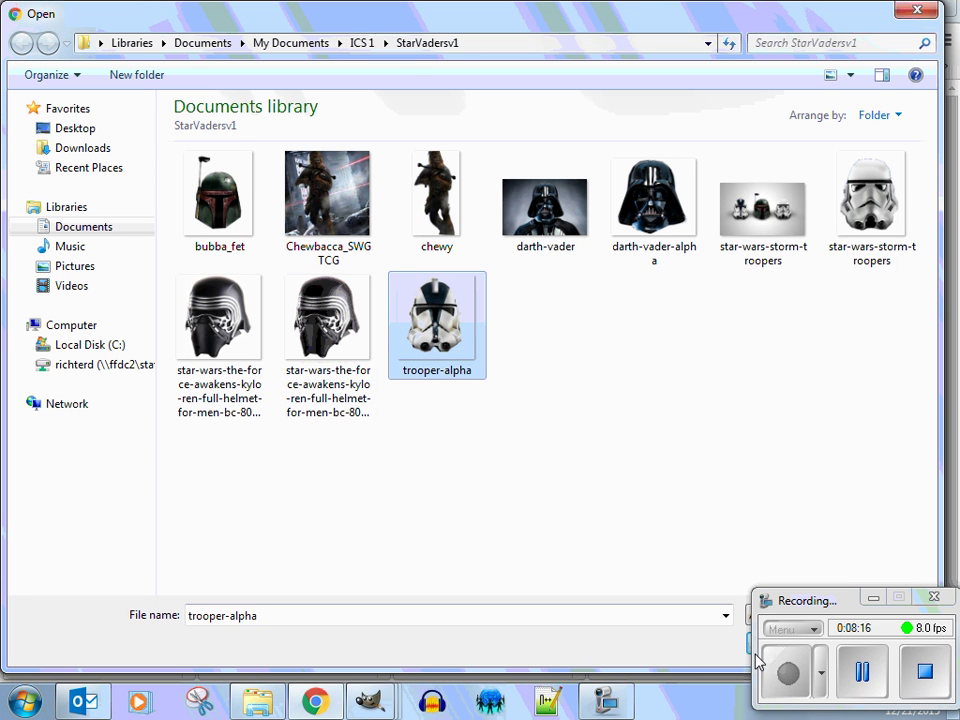
click(748, 637)
click(453, 321)
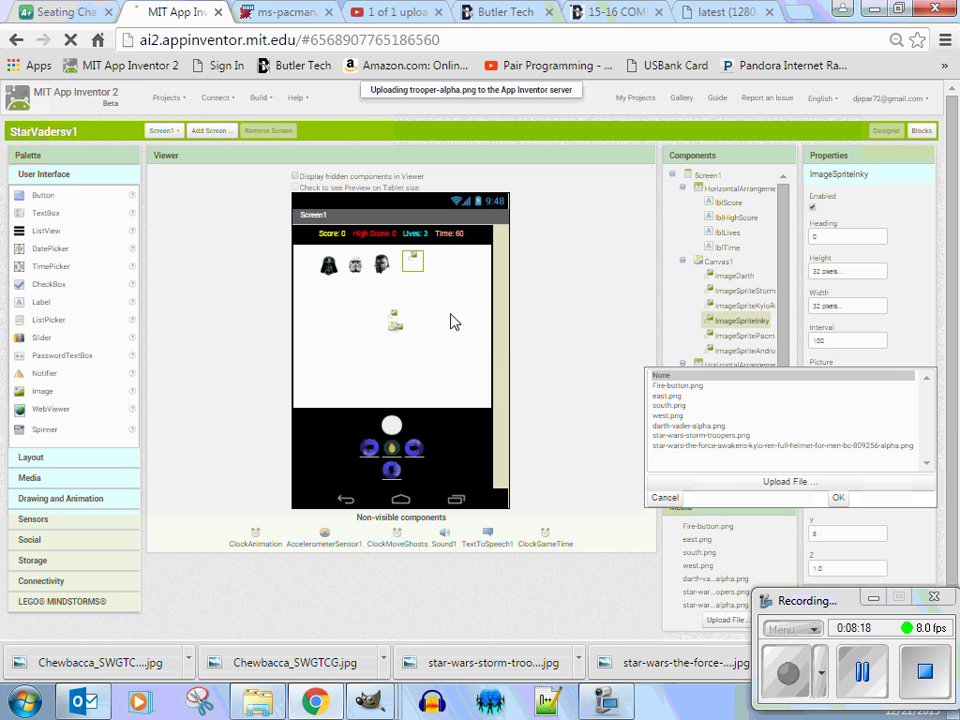
Set ImageSpriteInky's height to 32 pixels.
click(845, 278)
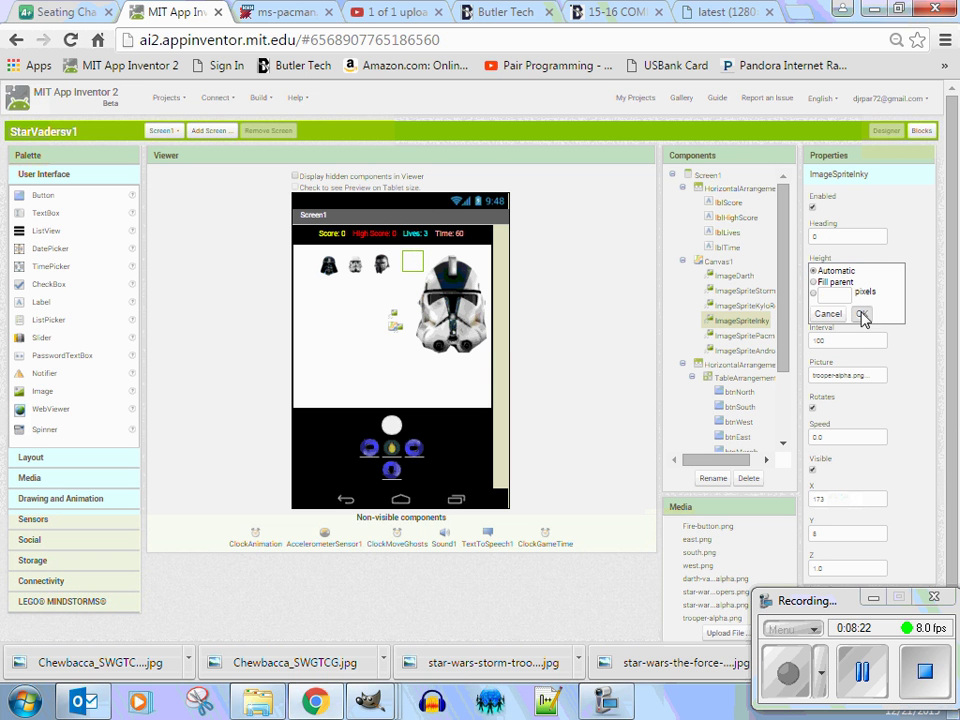
click(862, 315)
click(836, 280)
click(828, 296)
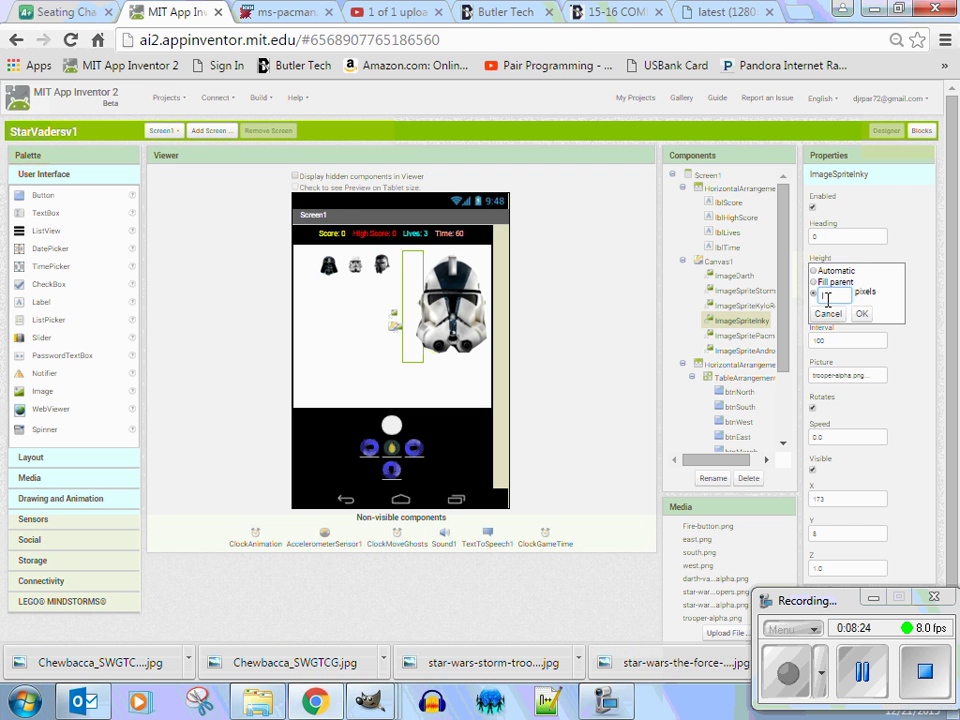
text(32)
click(861, 314)
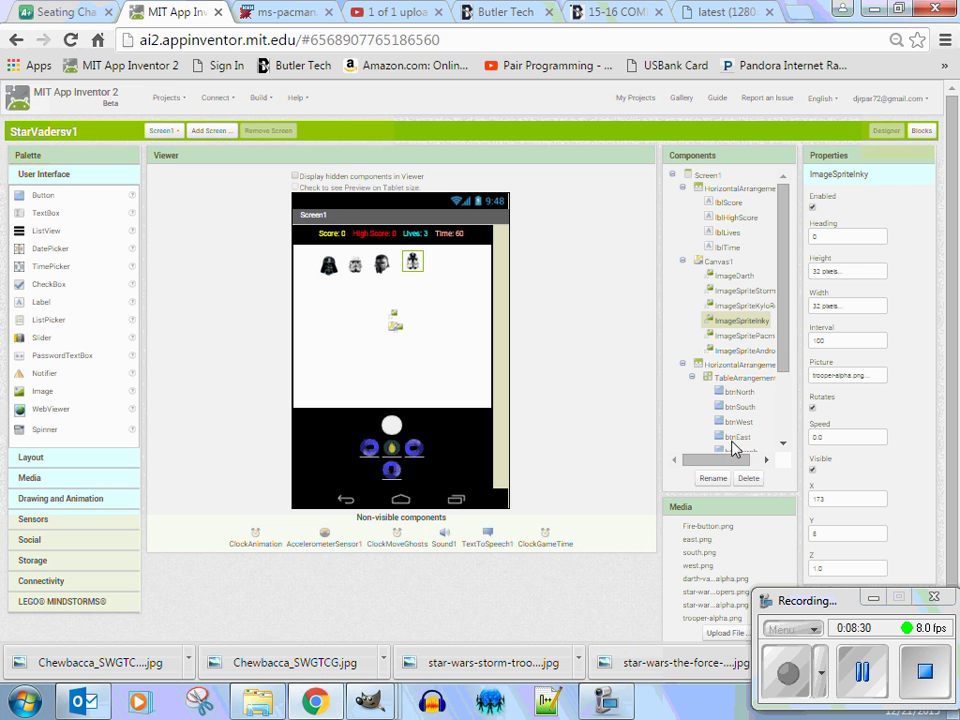
Rename Inky to ImageSpriteStormPilot and move ImageSpriteAndroid to the canvas's top right.
click(710, 479)
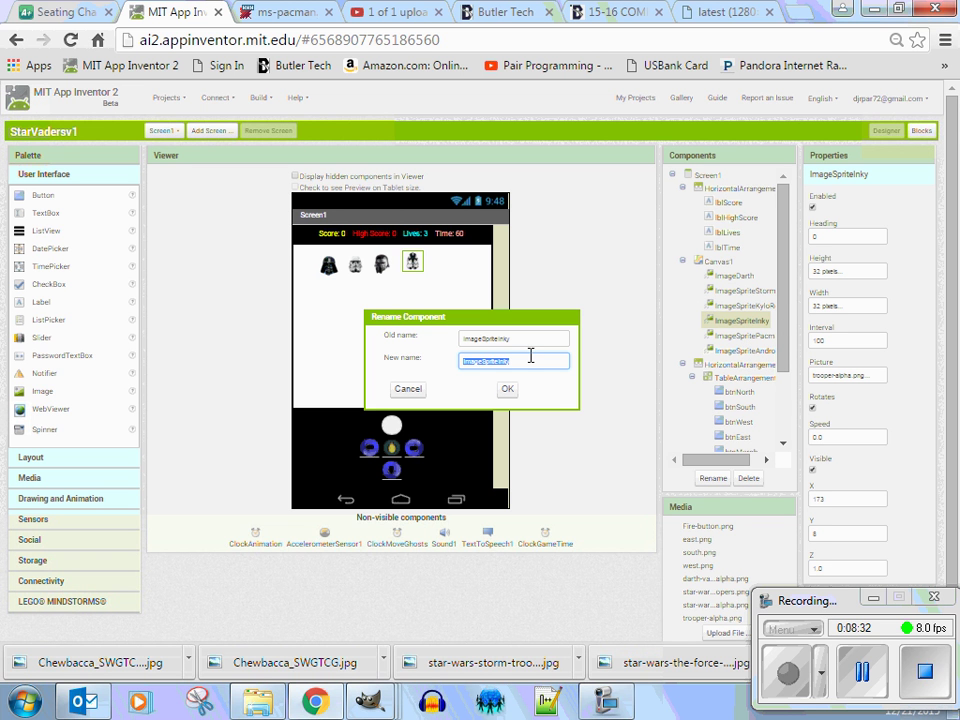
click(534, 361)
text(StormPilot)
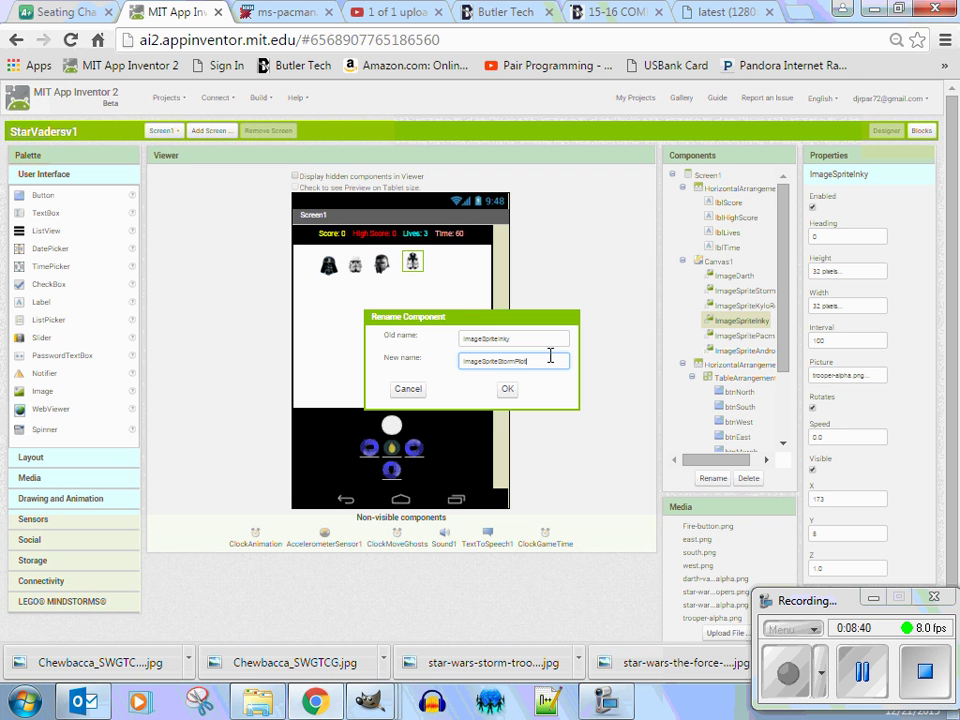
key(Return)
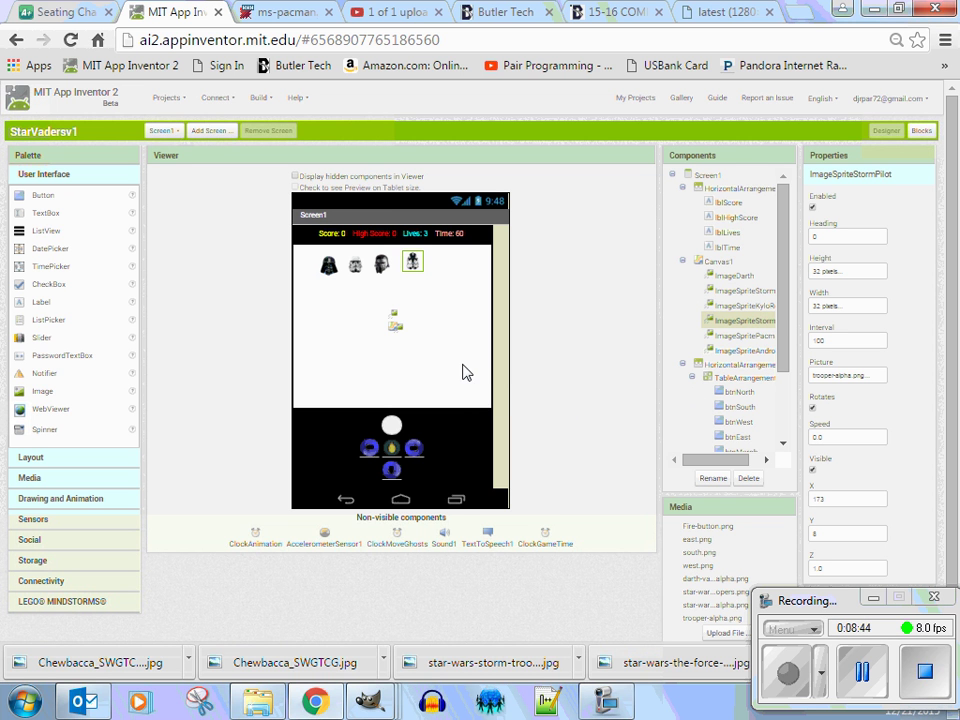
drag(395, 320, 402, 341)
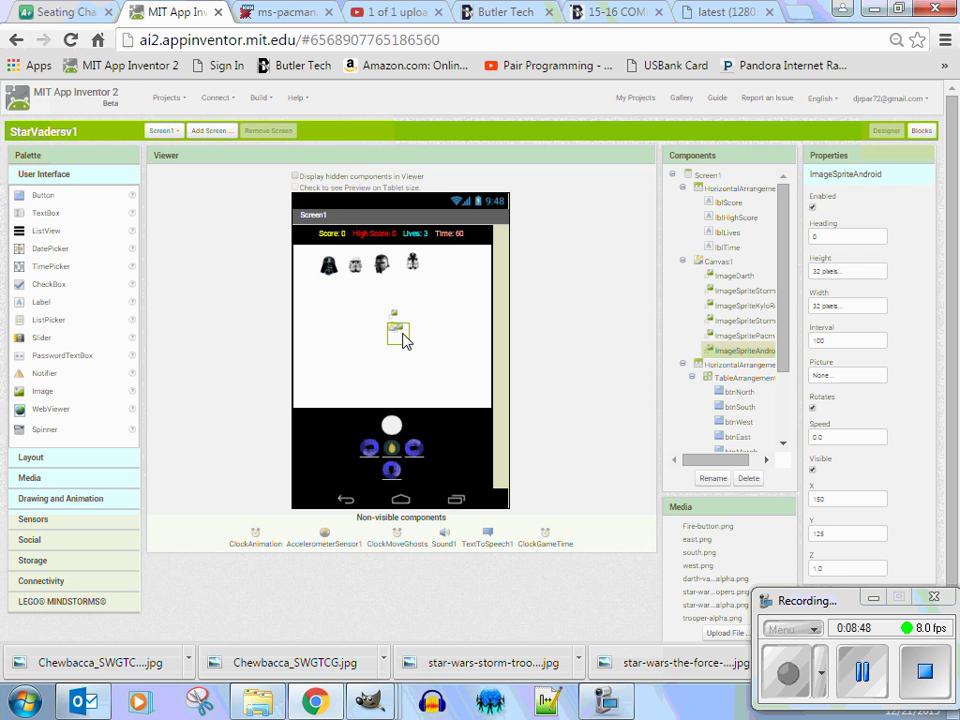
drag(402, 333, 452, 266)
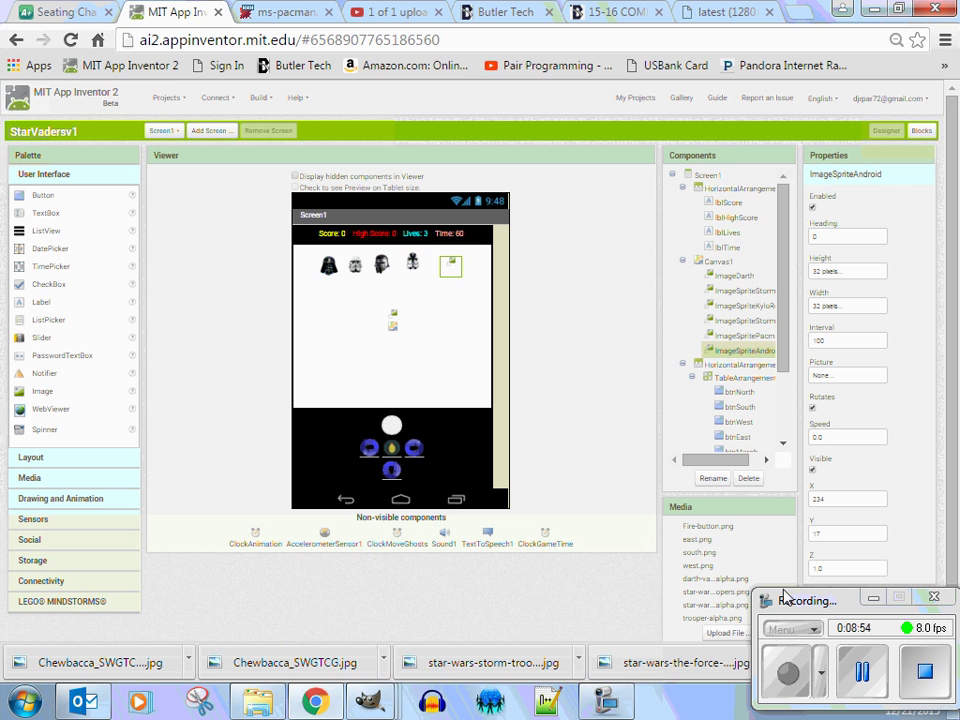
Give the Android sprite the uploaded bubba_fet.png helmet picture.
mouse_move(797, 603)
mouse_down()
mouse_move(865, 590)
mouse_move(775, 582)
mouse_up()
click(866, 377)
click(790, 481)
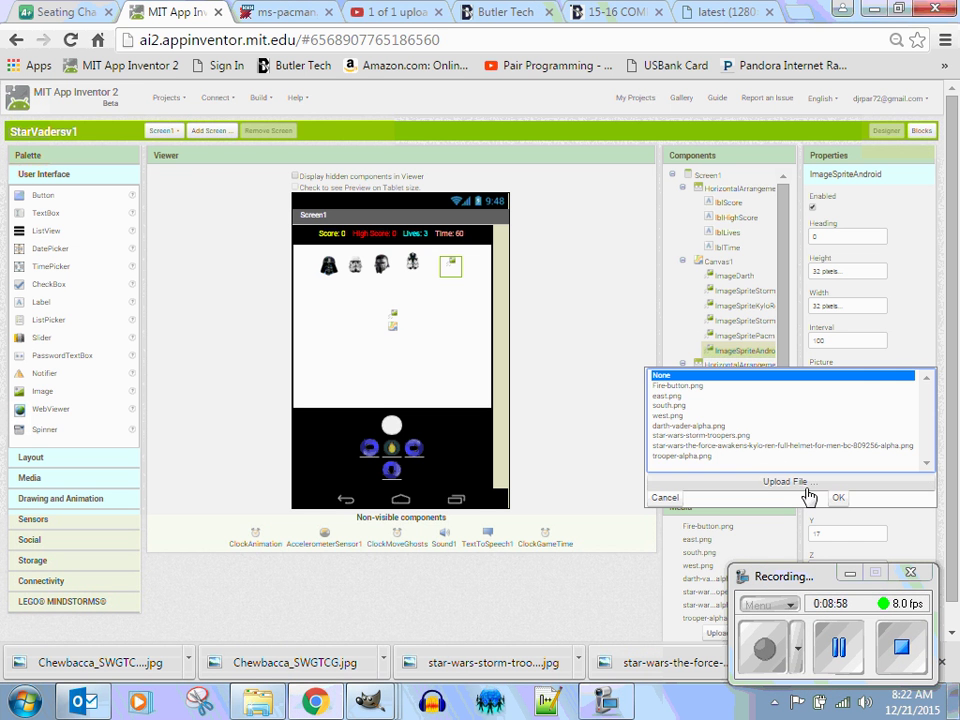
click(350, 291)
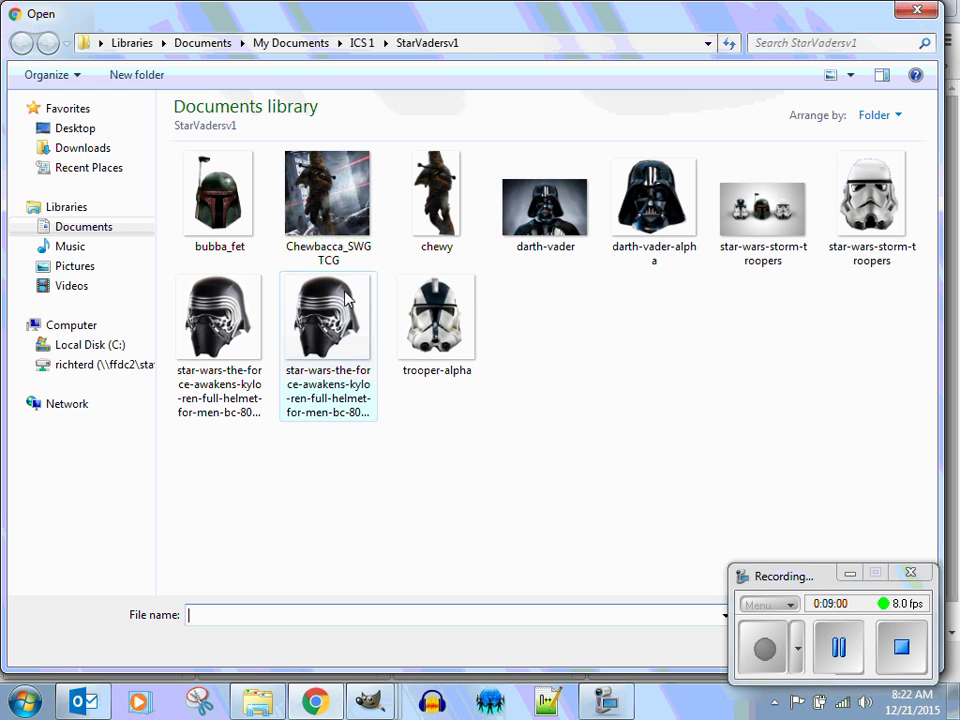
click(218, 200)
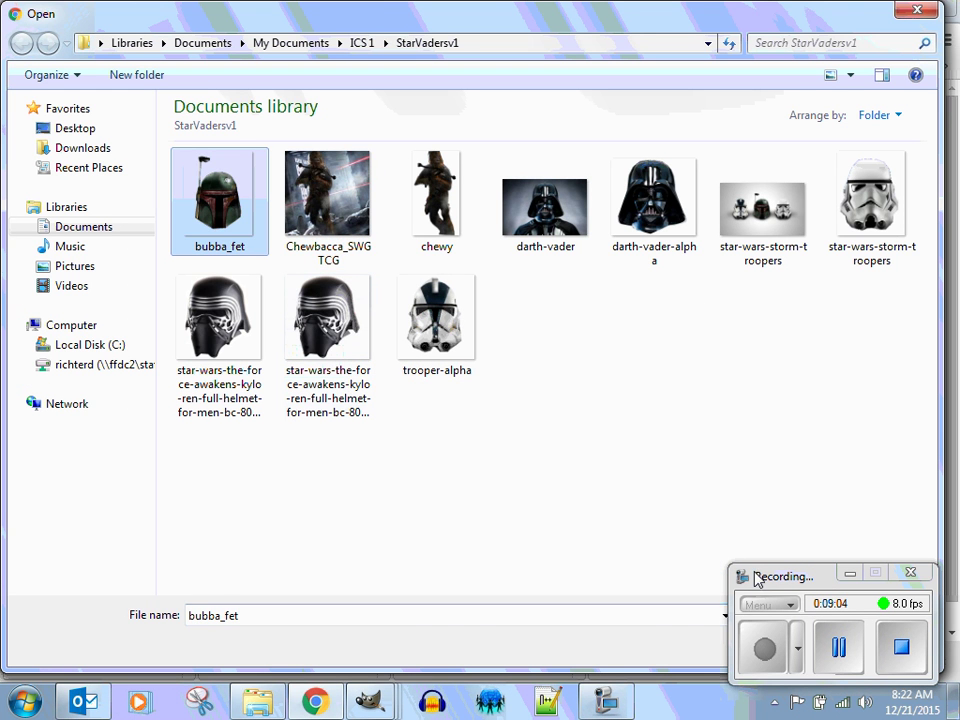
drag(754, 578, 824, 555)
click(778, 645)
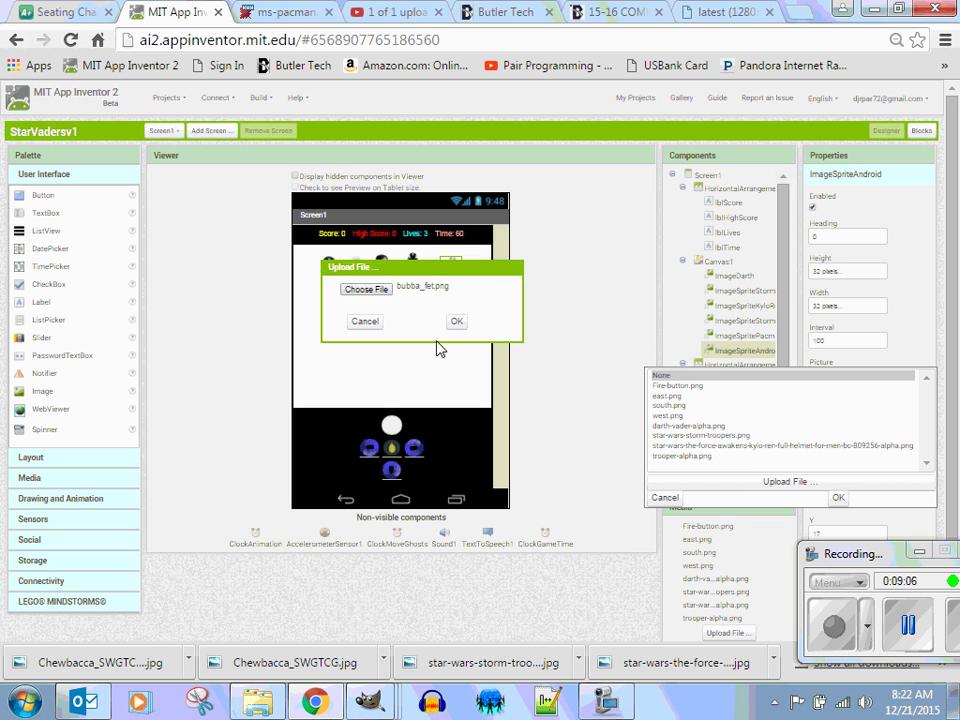
click(453, 320)
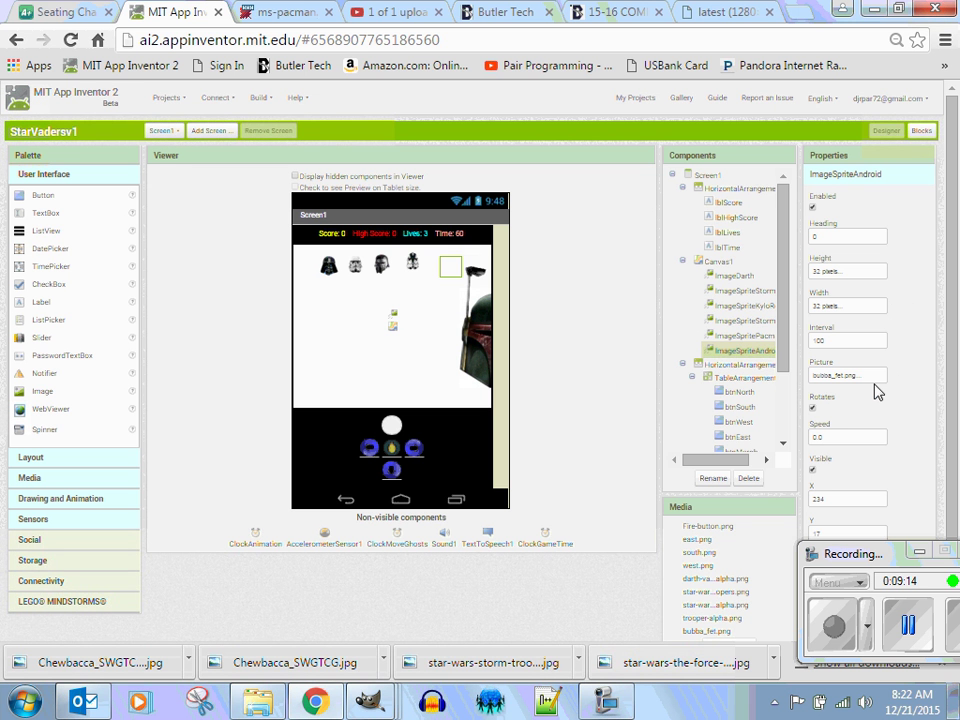
Set ImageSpriteAndroid's height to 32 pixels.
click(840, 273)
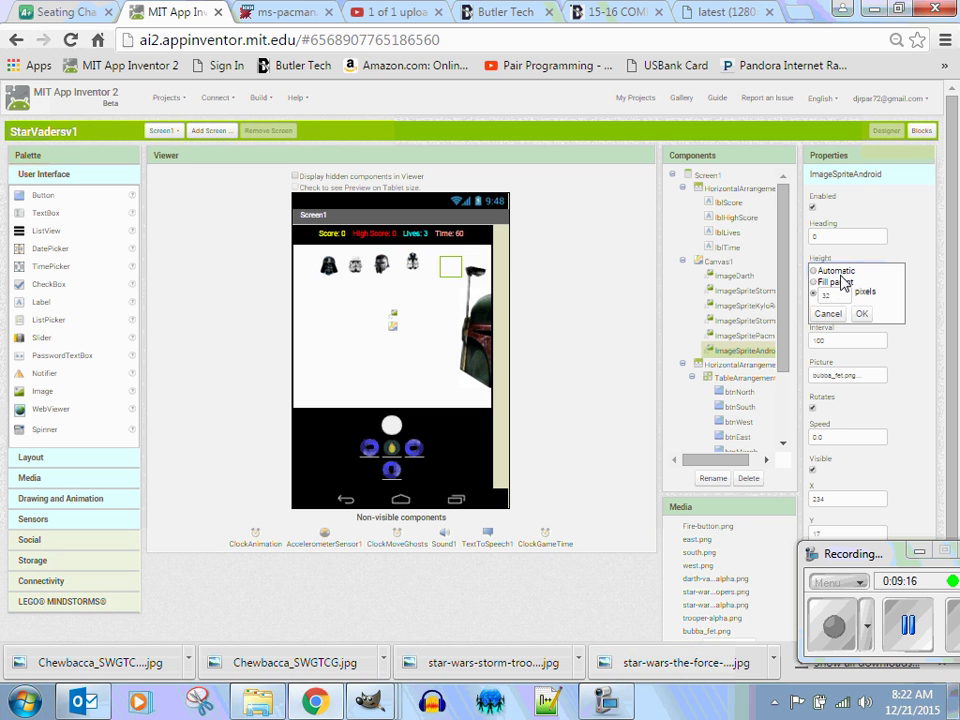
click(861, 314)
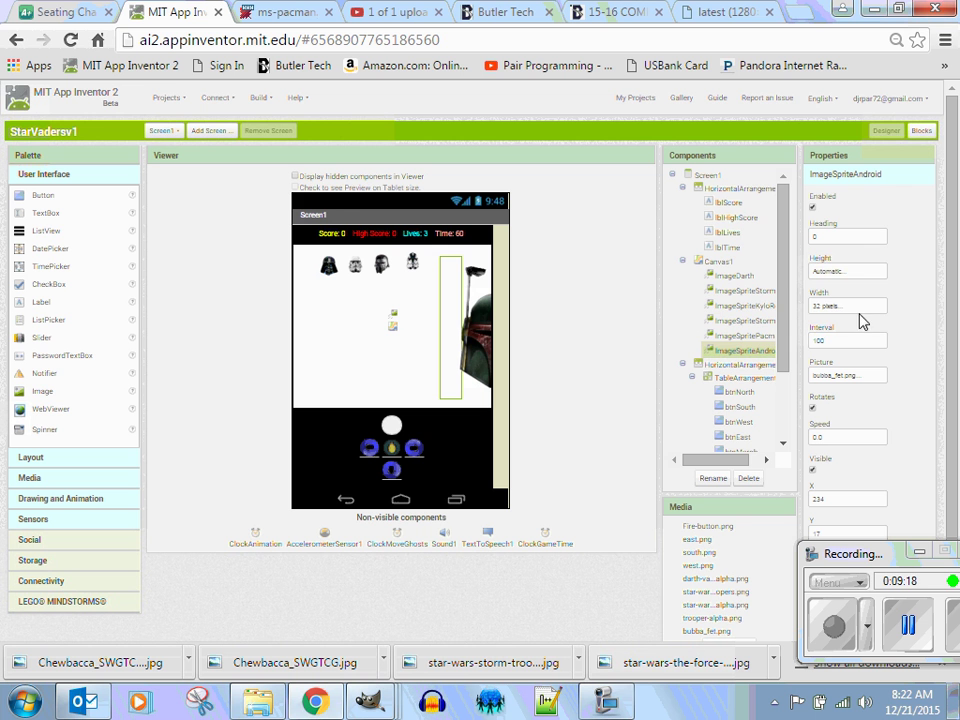
click(846, 271)
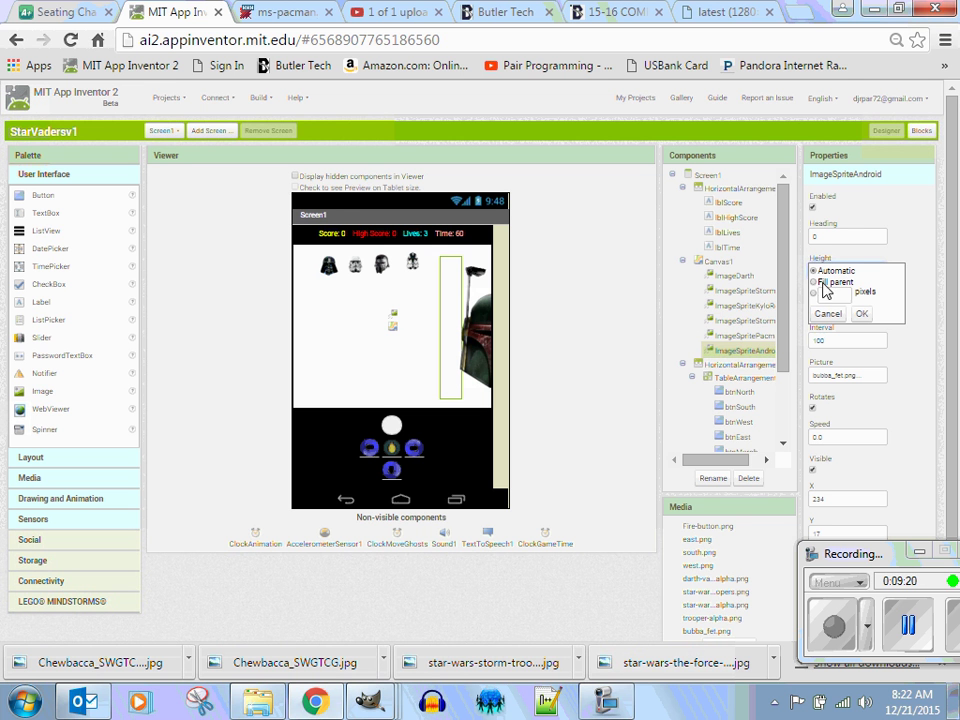
click(836, 295)
text(2)
click(861, 314)
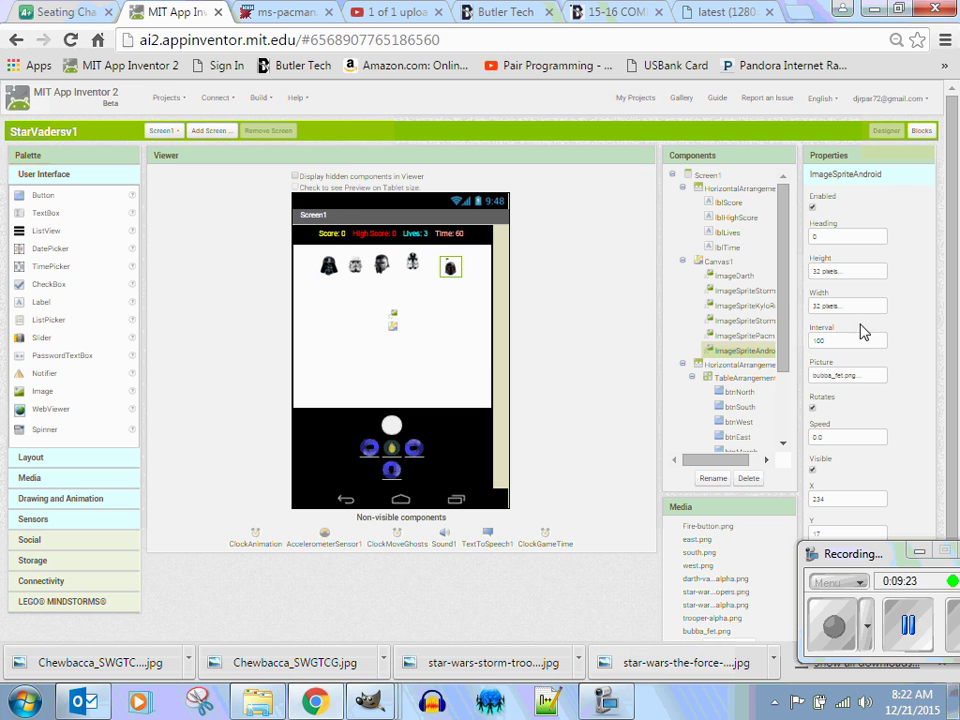
Rename ImageSpriteAndroid to ImageSpriteBubbaFet.
click(393, 328)
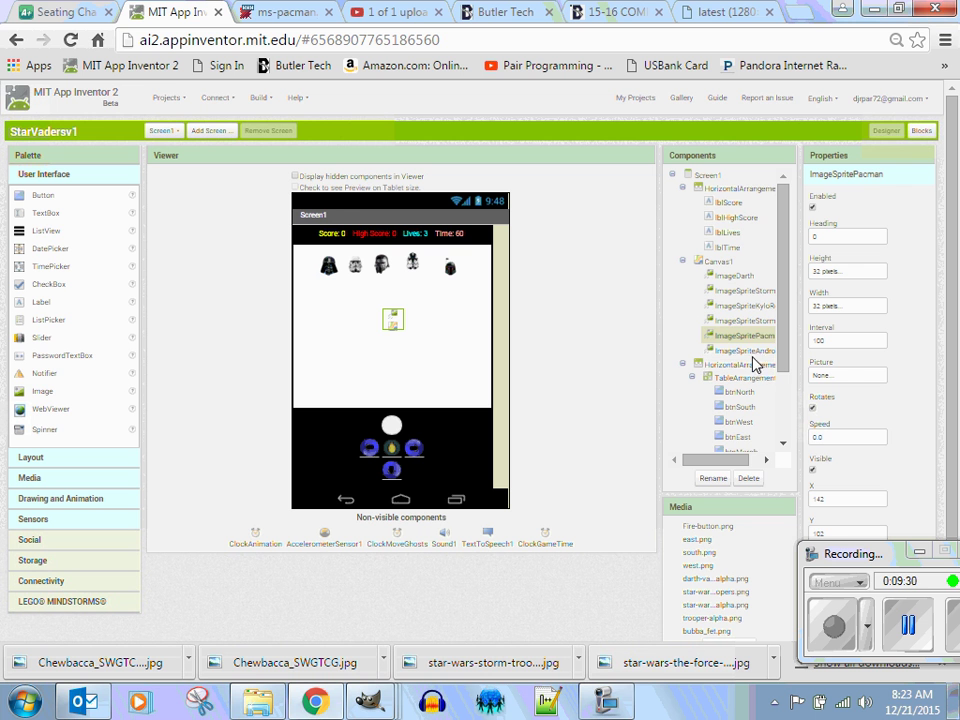
click(752, 352)
click(716, 480)
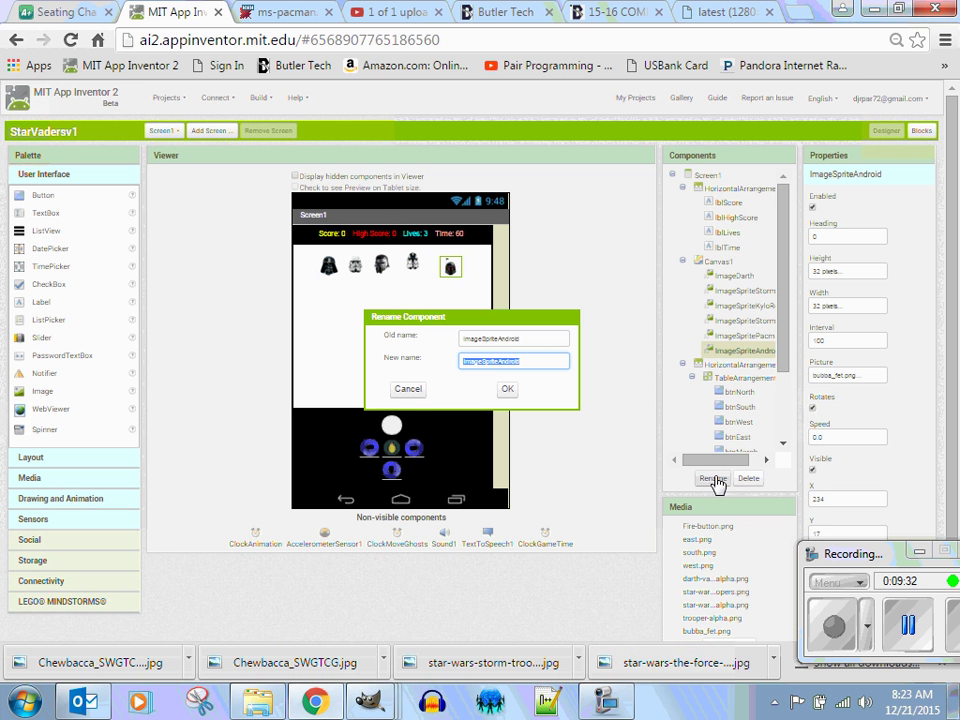
key(End)
text(bba)
key(Return)
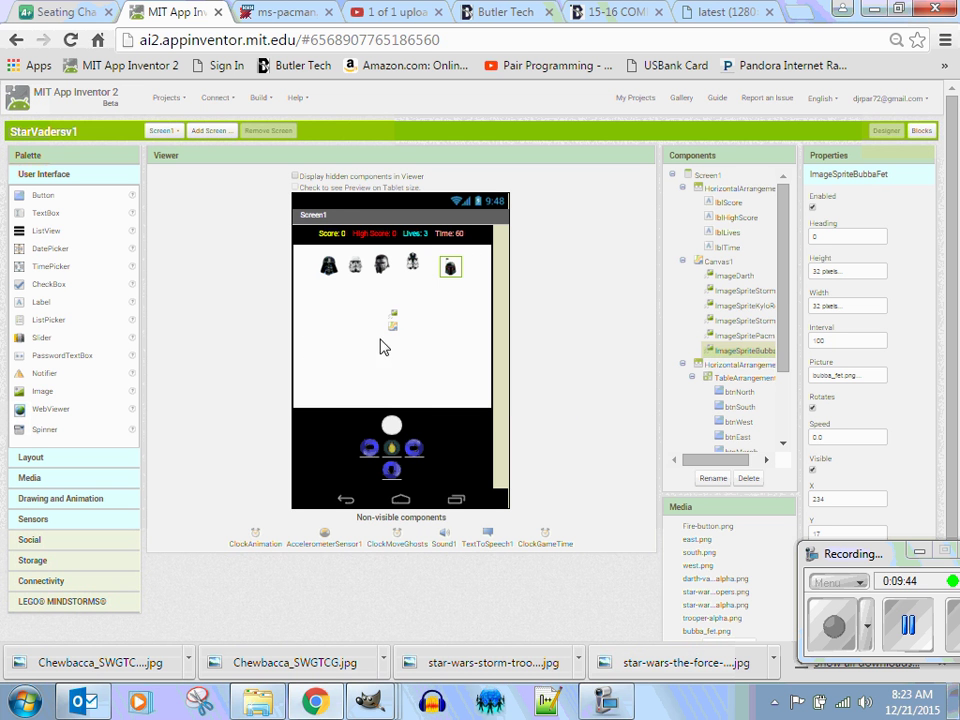
click(393, 322)
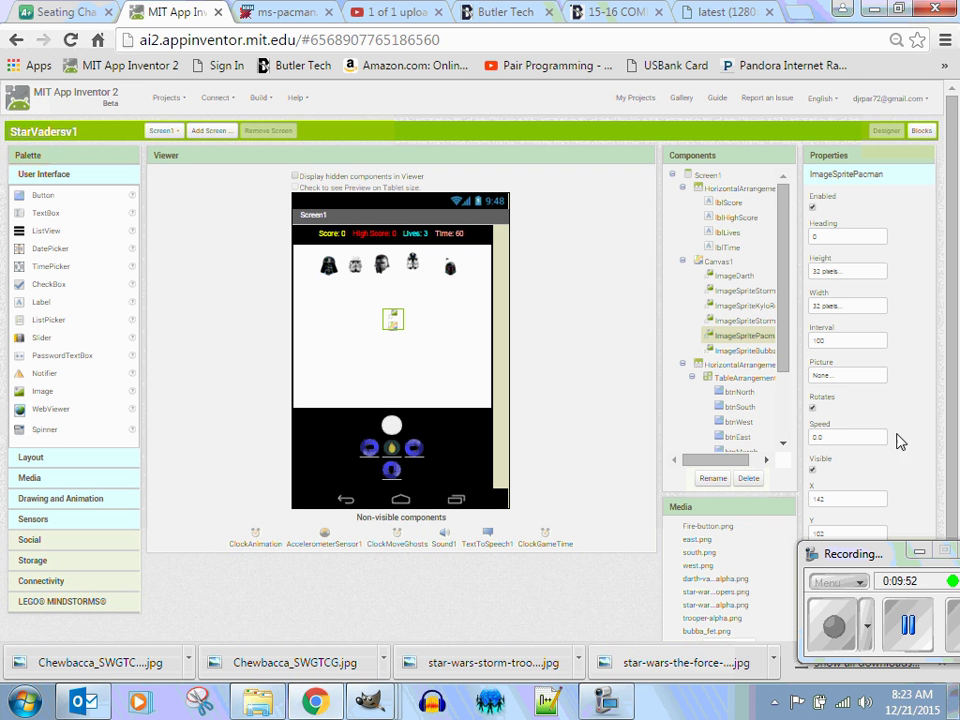
Set ImageSpritePacman's picture to the newly uploaded chewy.png.
click(843, 376)
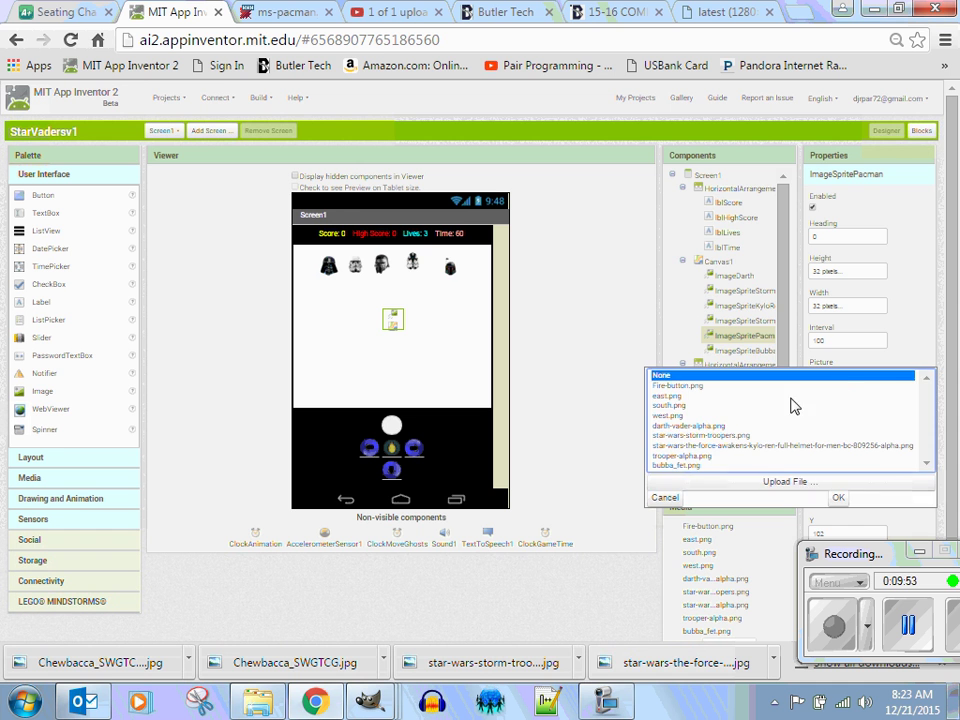
click(771, 482)
click(362, 290)
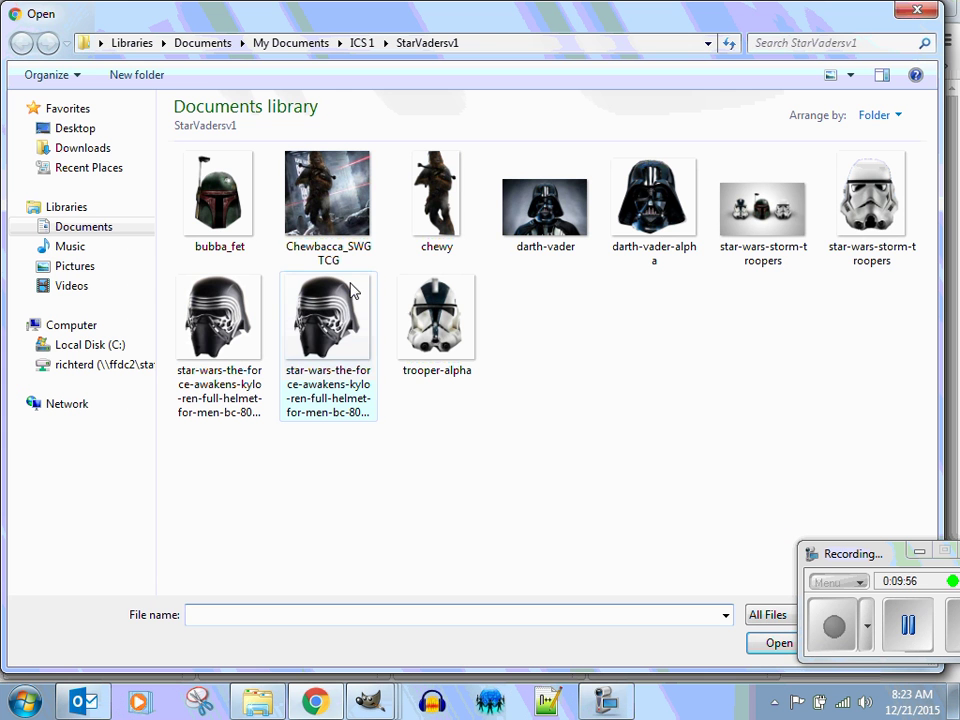
click(450, 243)
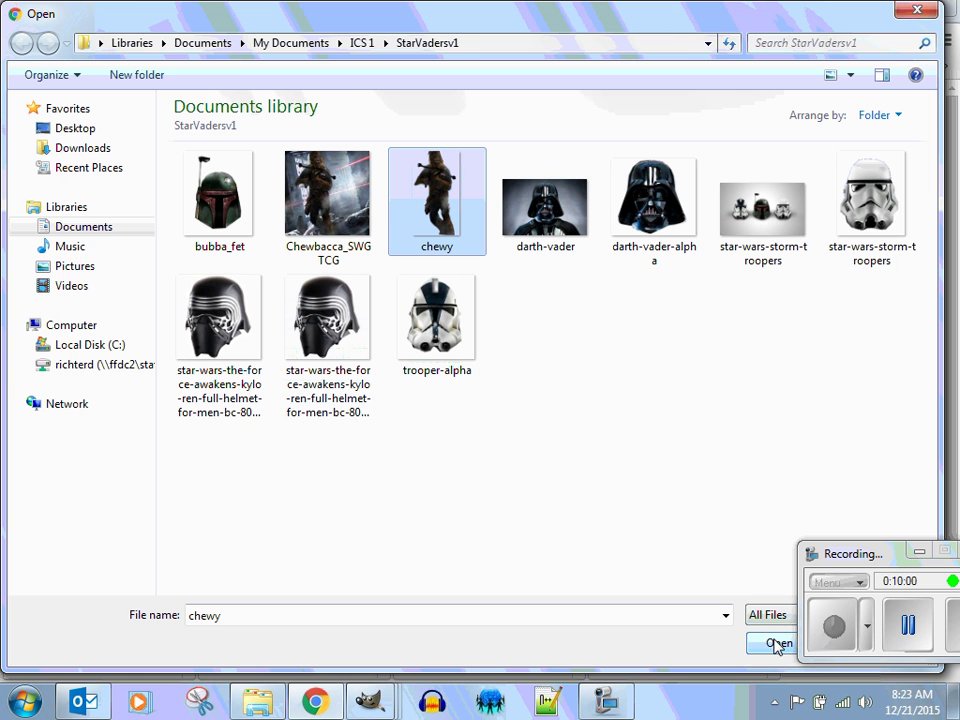
click(777, 645)
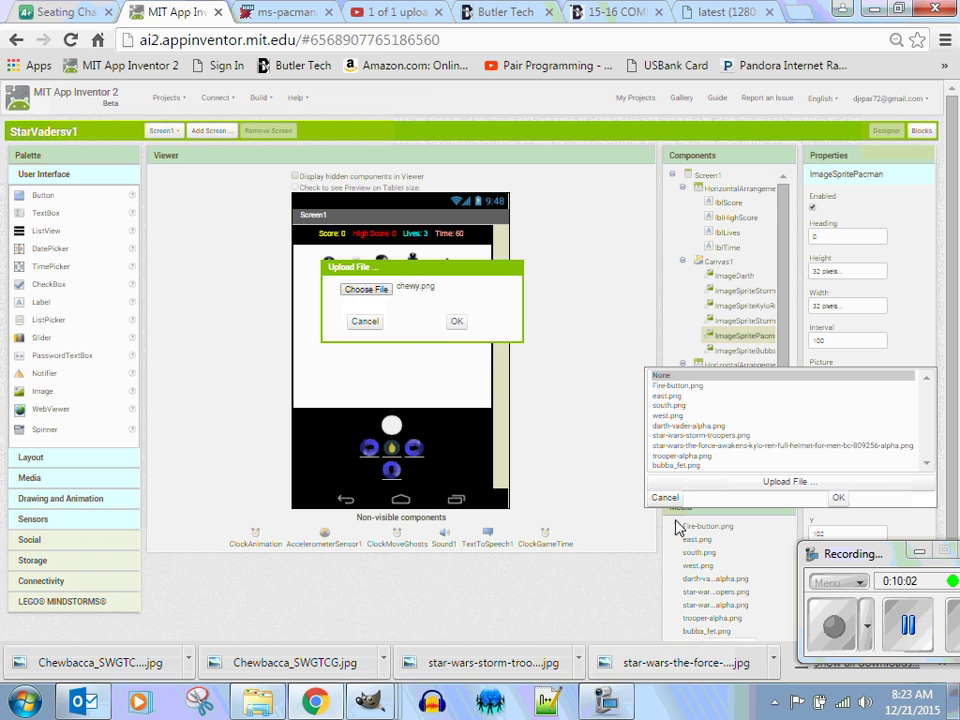
click(451, 325)
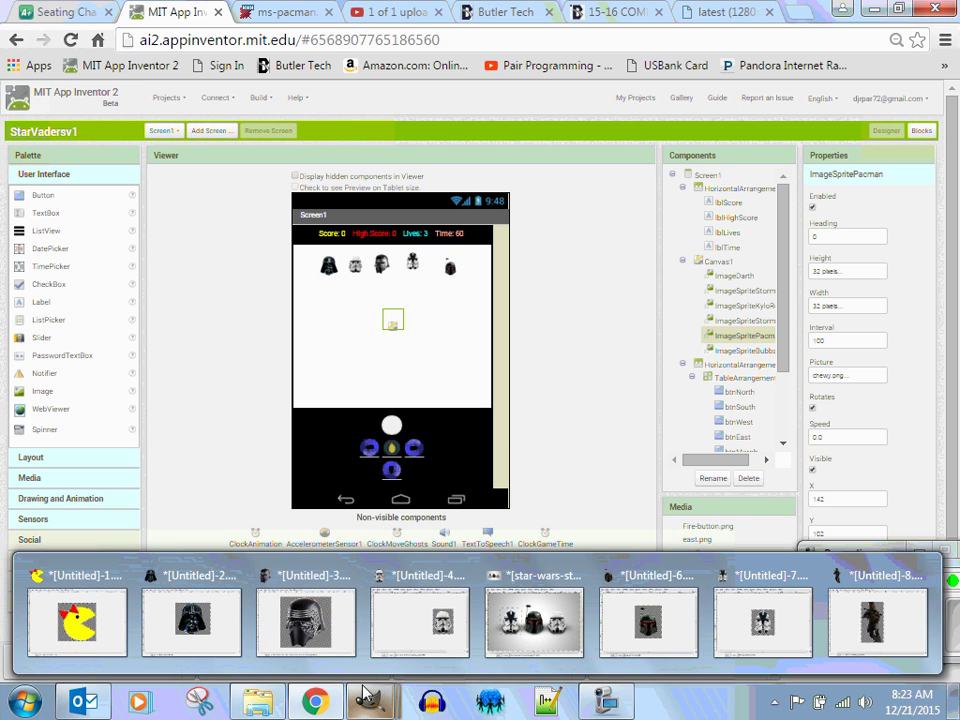
Open Chewbacca_SWGTCG from the StarVadersv1 folder in GIMP using Edit with GIMP.
click(262, 705)
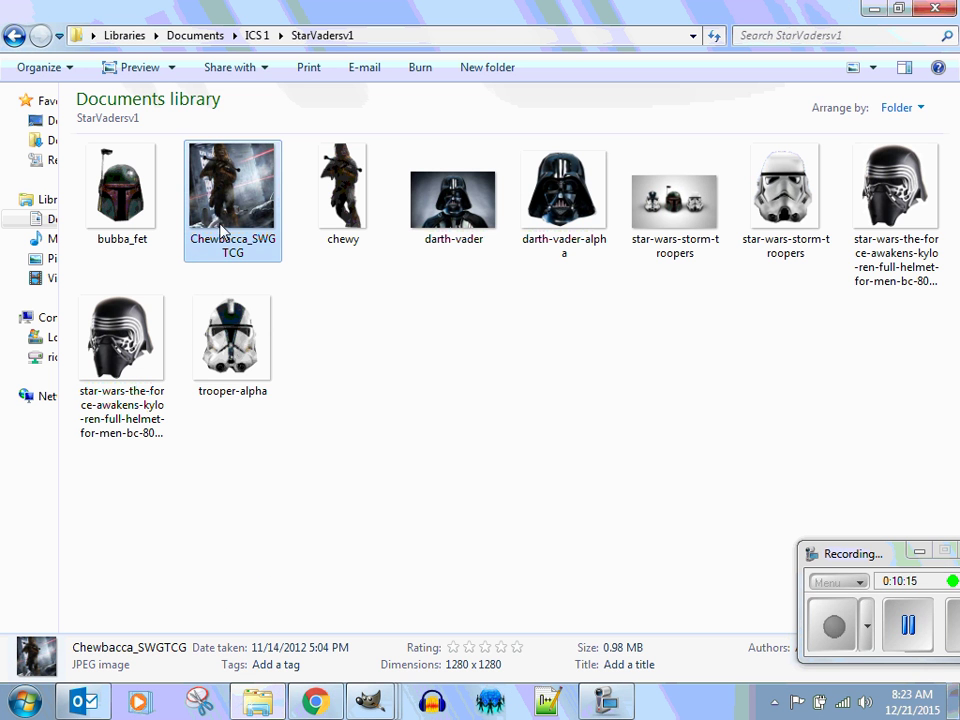
right_click(228, 205)
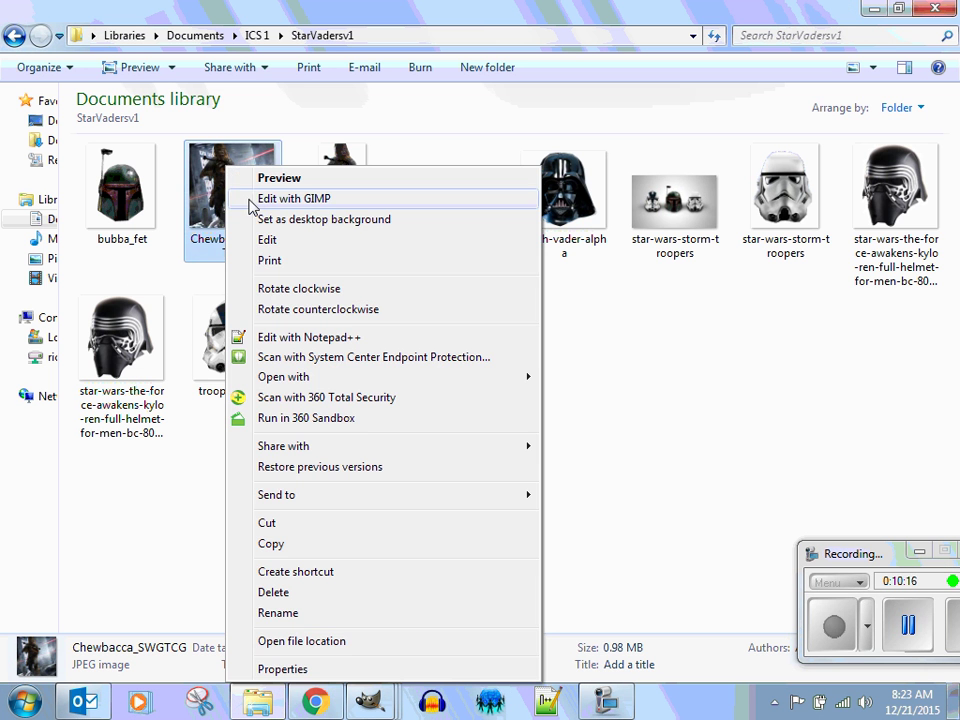
click(322, 198)
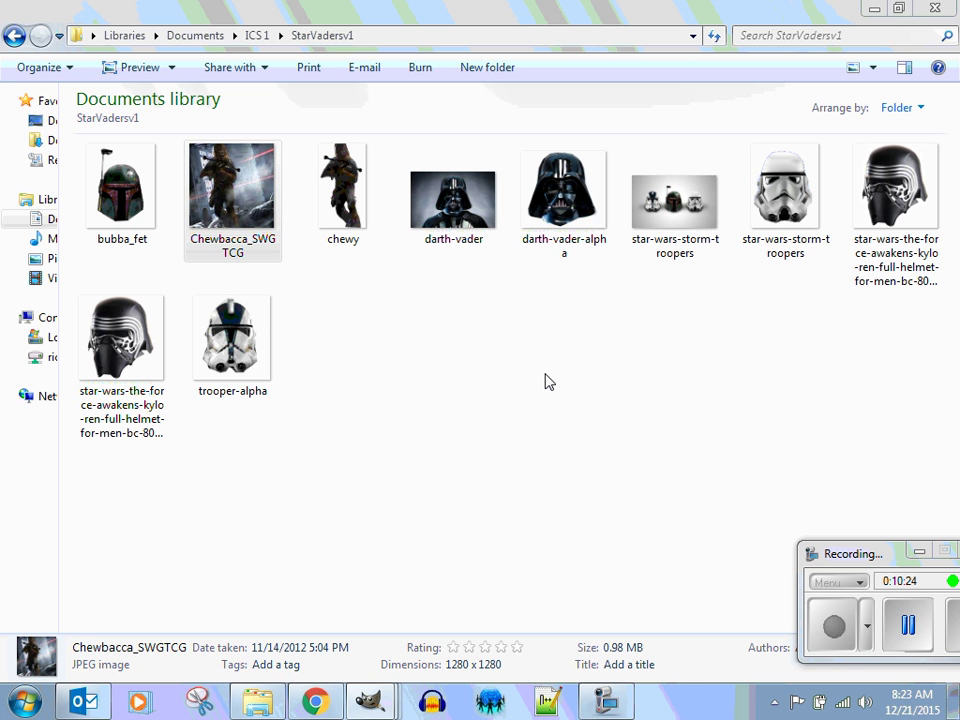
mouse_move(369, 701)
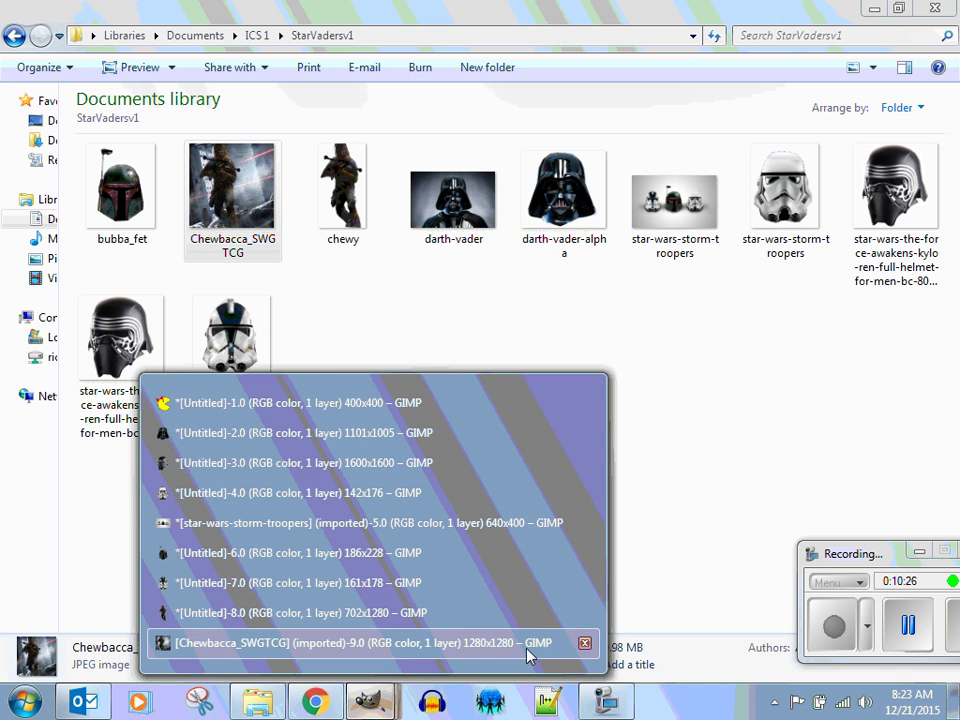
click(529, 650)
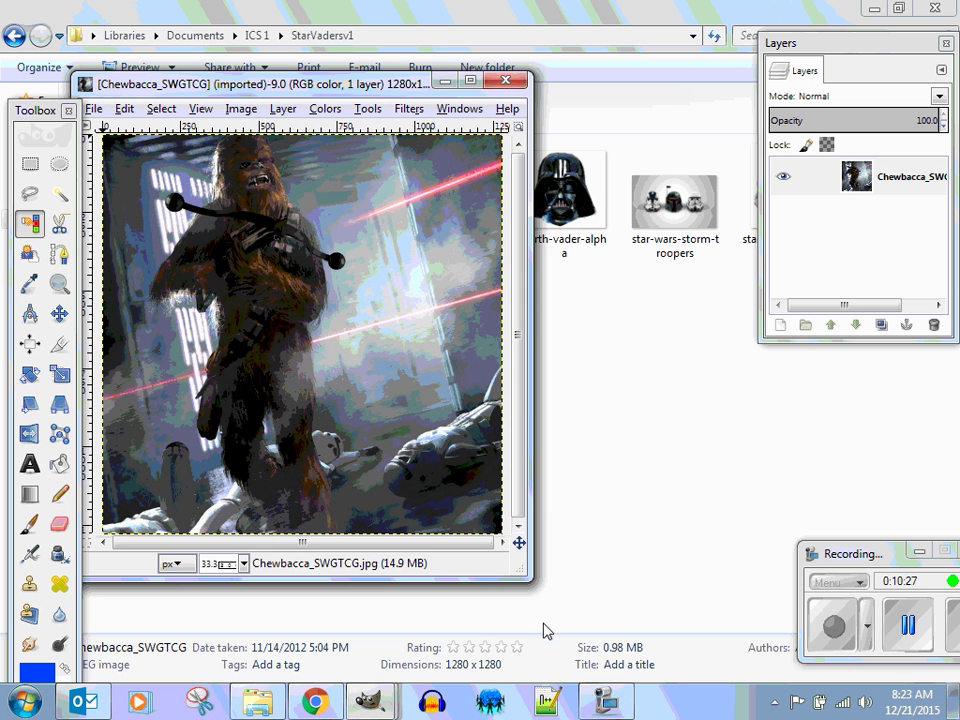
Crop the maximized Chewbacca image to its right-hand 503×1278 strip.
click(470, 81)
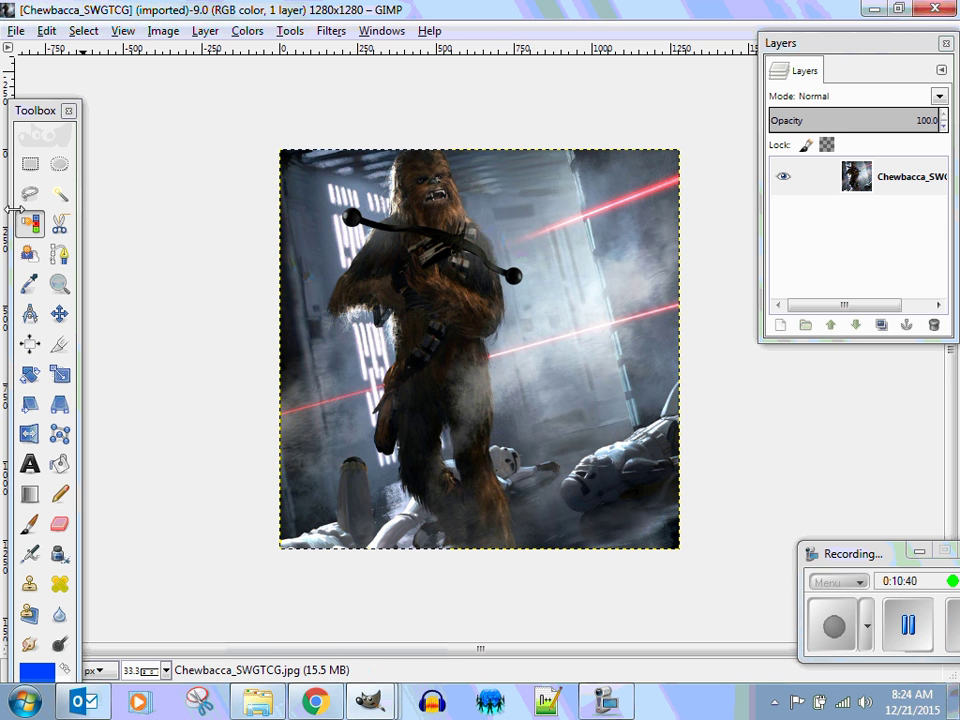
click(59, 344)
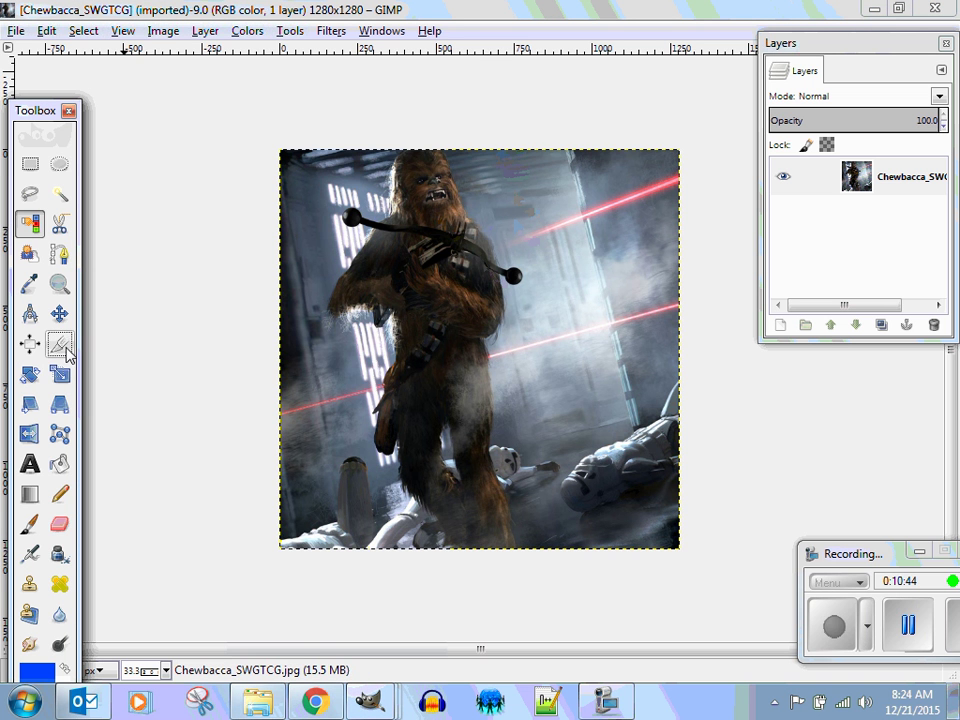
key(shift+c)
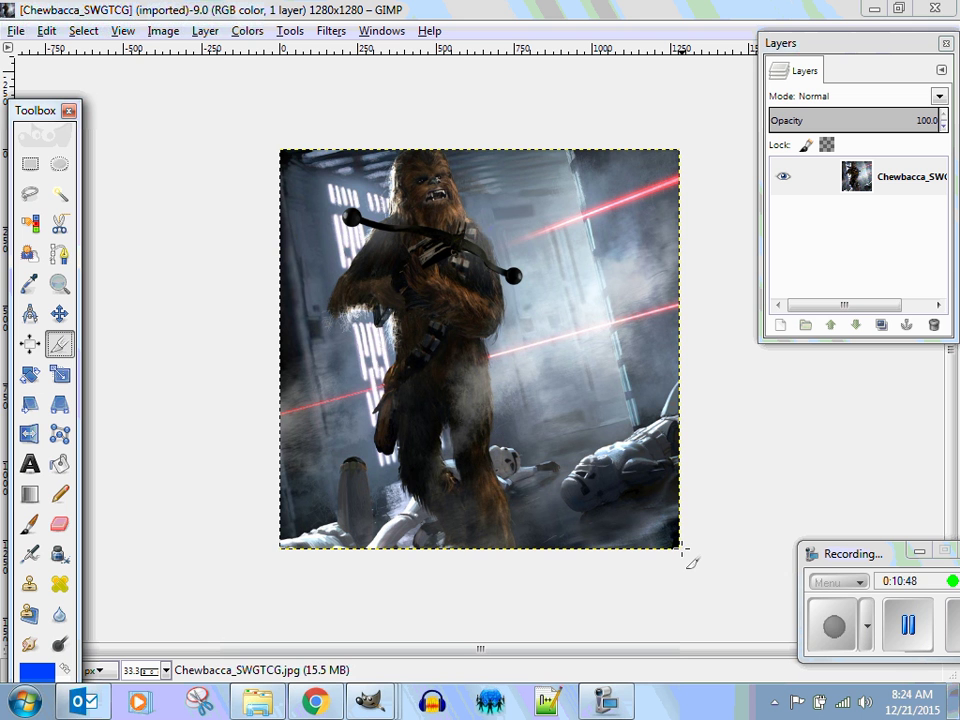
mouse_move(679, 548)
mouse_down()
mouse_move(545, 473)
mouse_move(523, 148)
mouse_up()
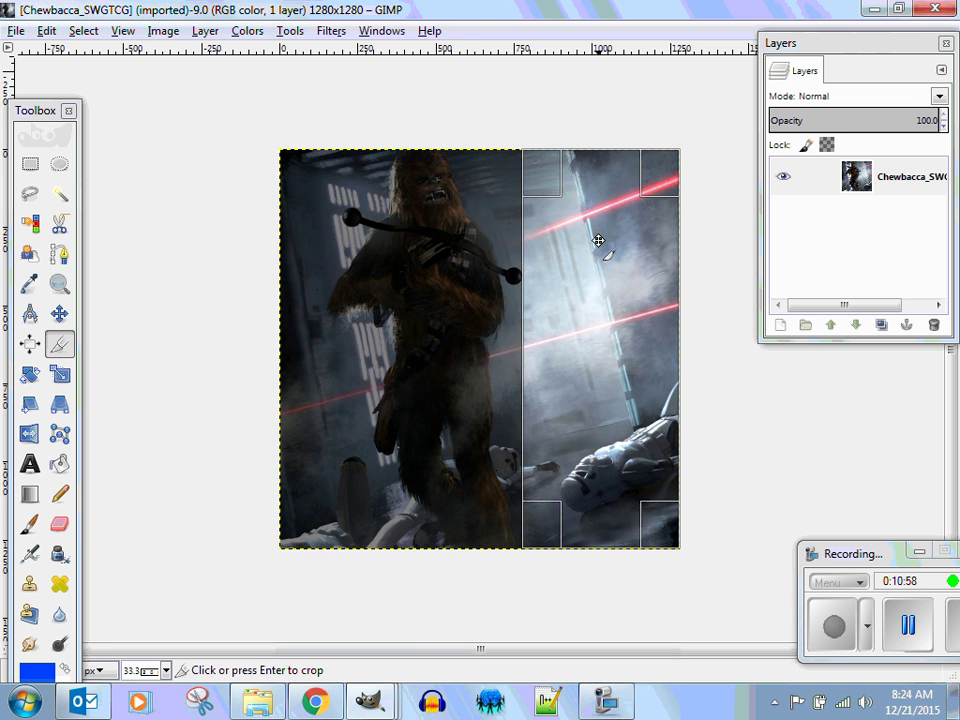
key(Return)
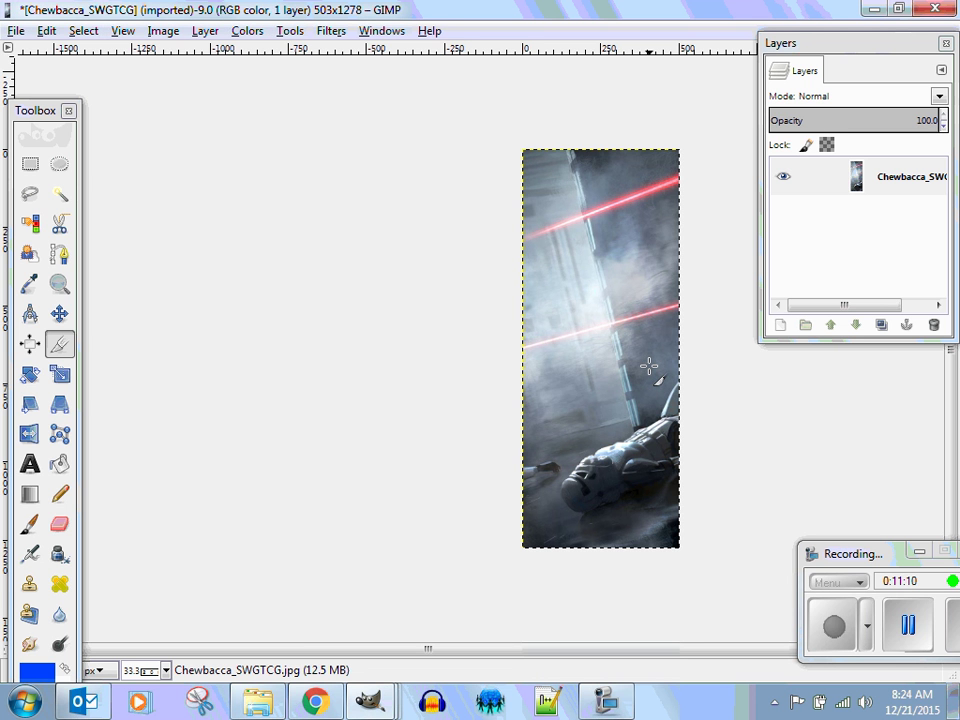
Export the cropped GIMP strip as background.jpg into StarVadersv1, then switch back to App Inventor.
click(649, 366)
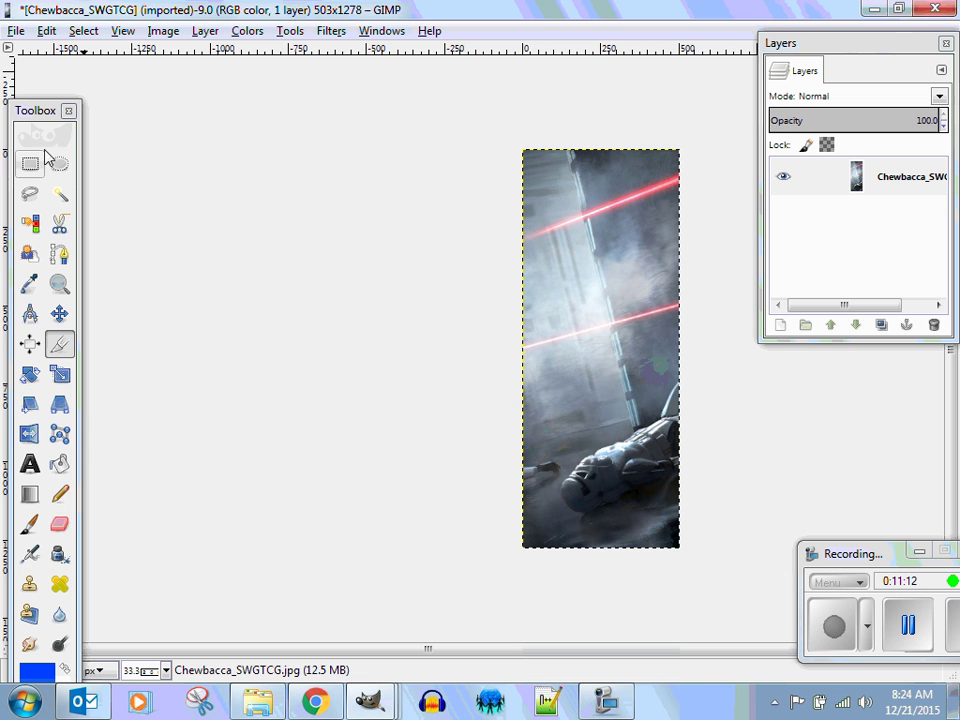
click(17, 31)
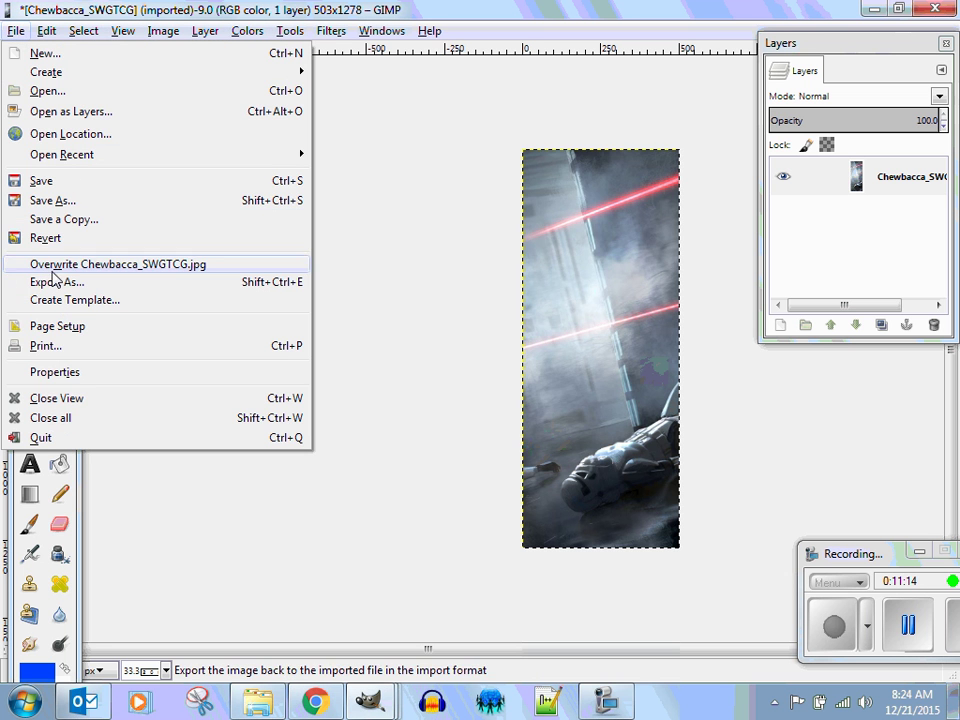
click(40, 282)
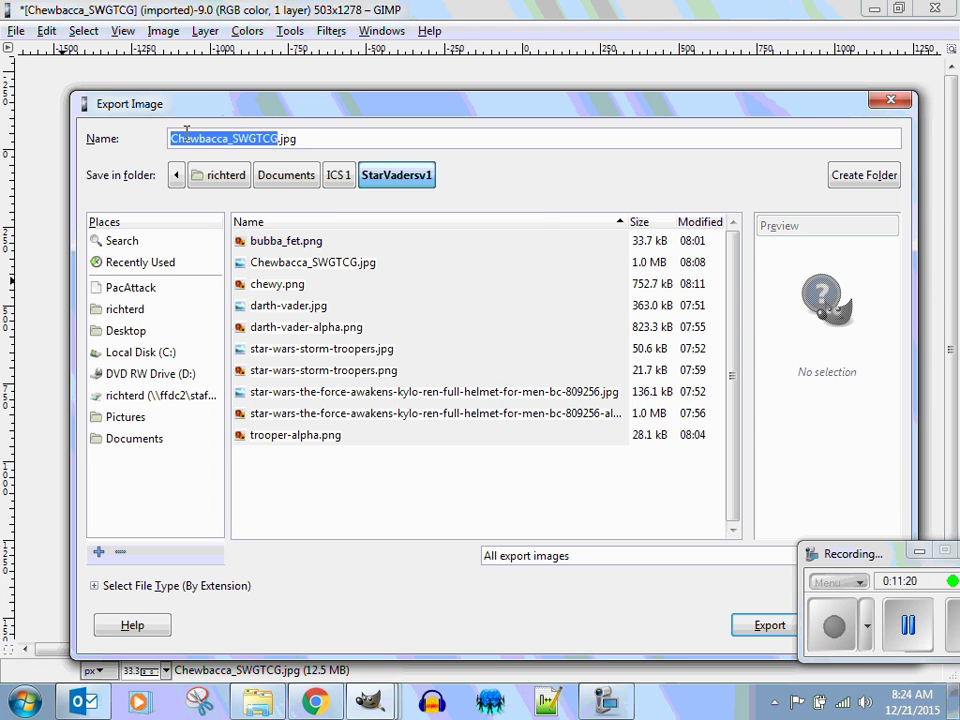
text(backgrou)
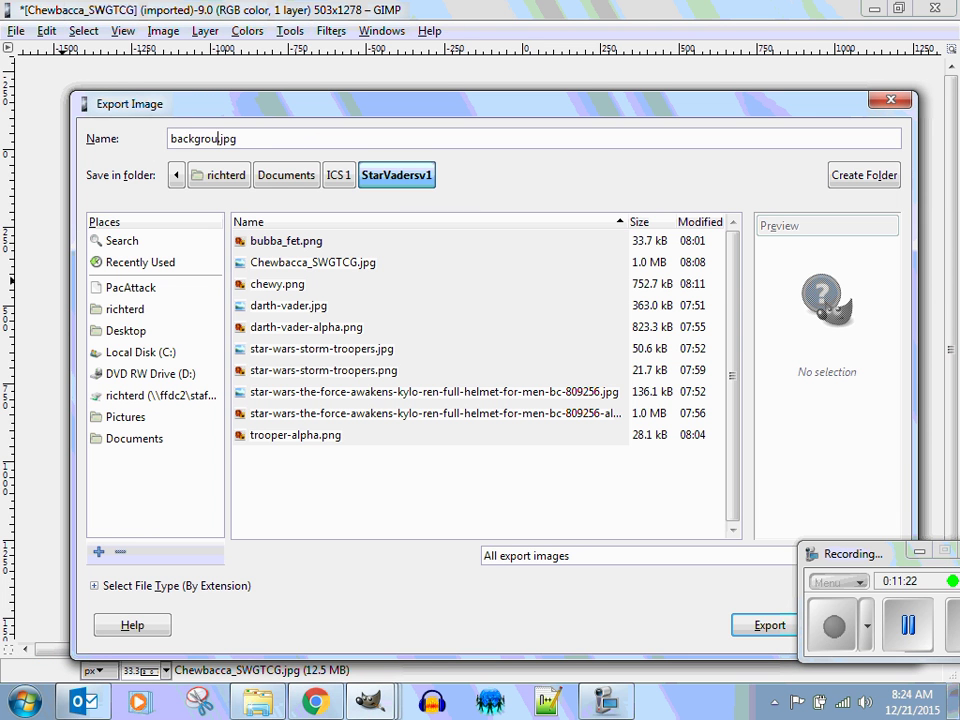
text(nd)
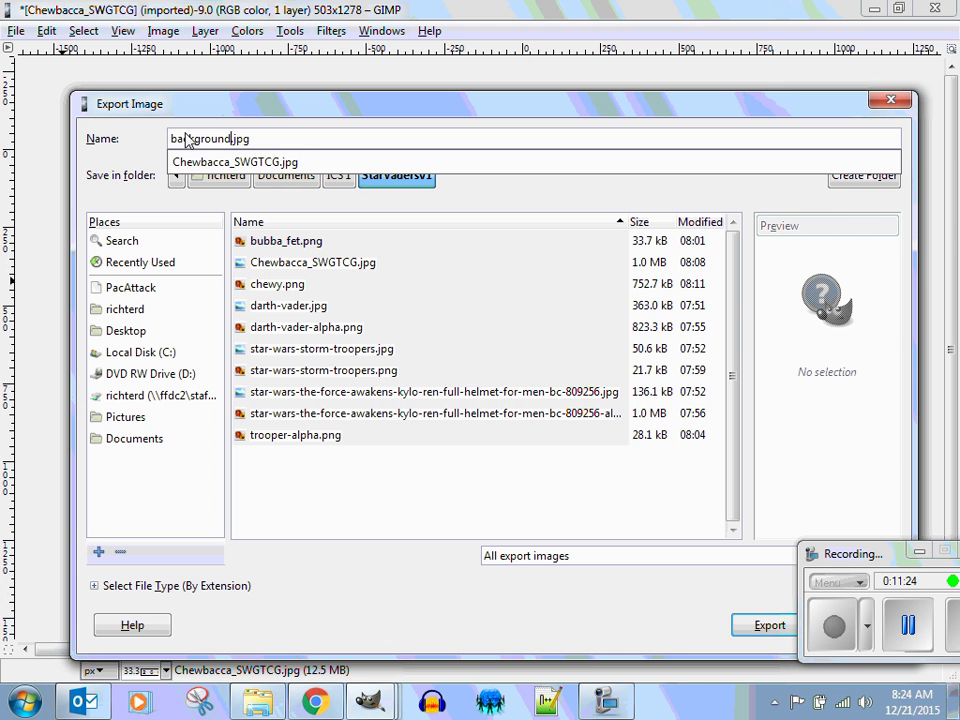
key(Return)
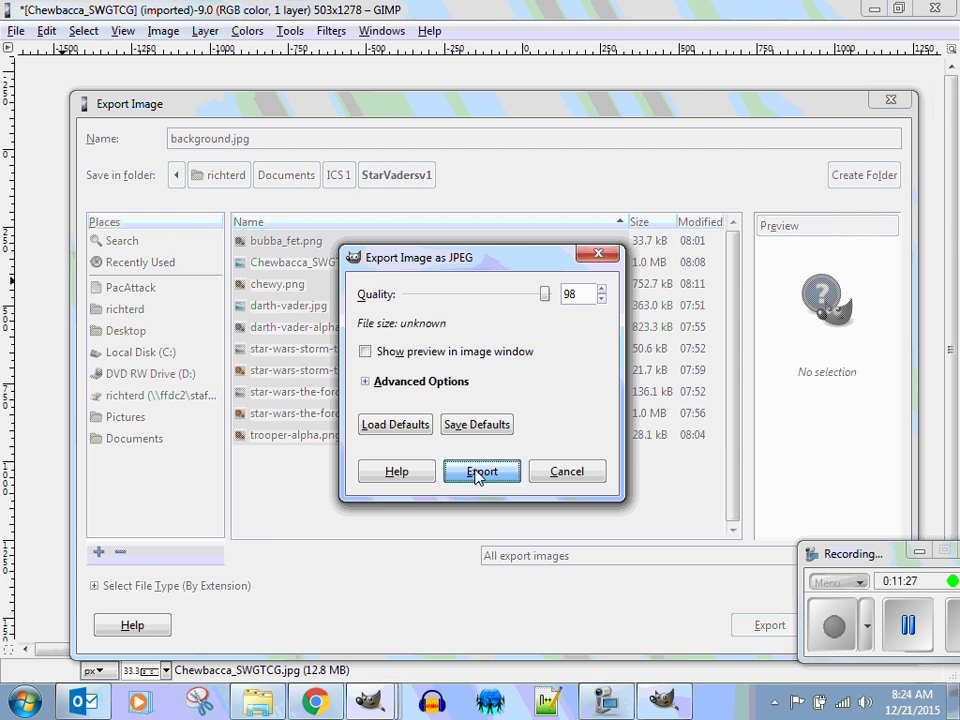
click(480, 472)
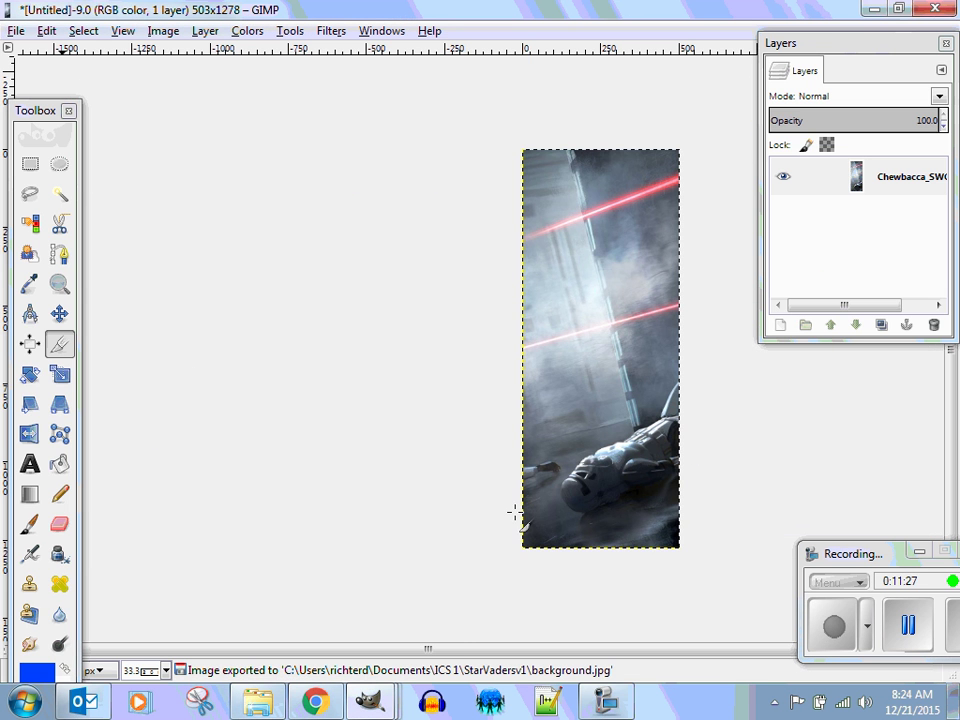
click(318, 703)
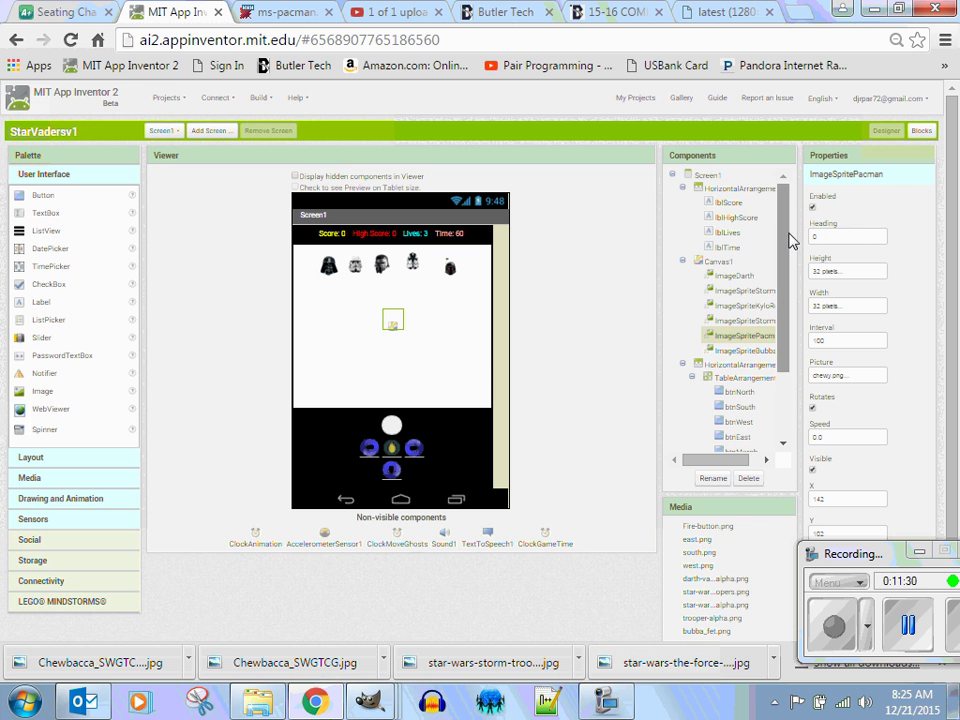
Upload background.jpg and set it as Canvas1's BackgroundImage.
click(726, 263)
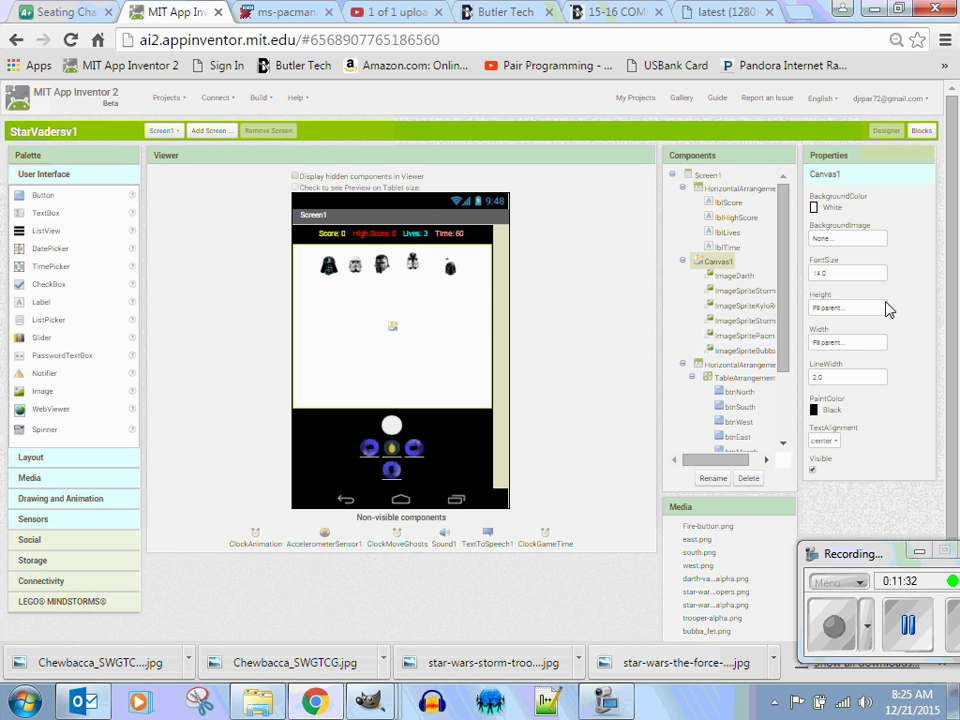
click(868, 240)
click(766, 346)
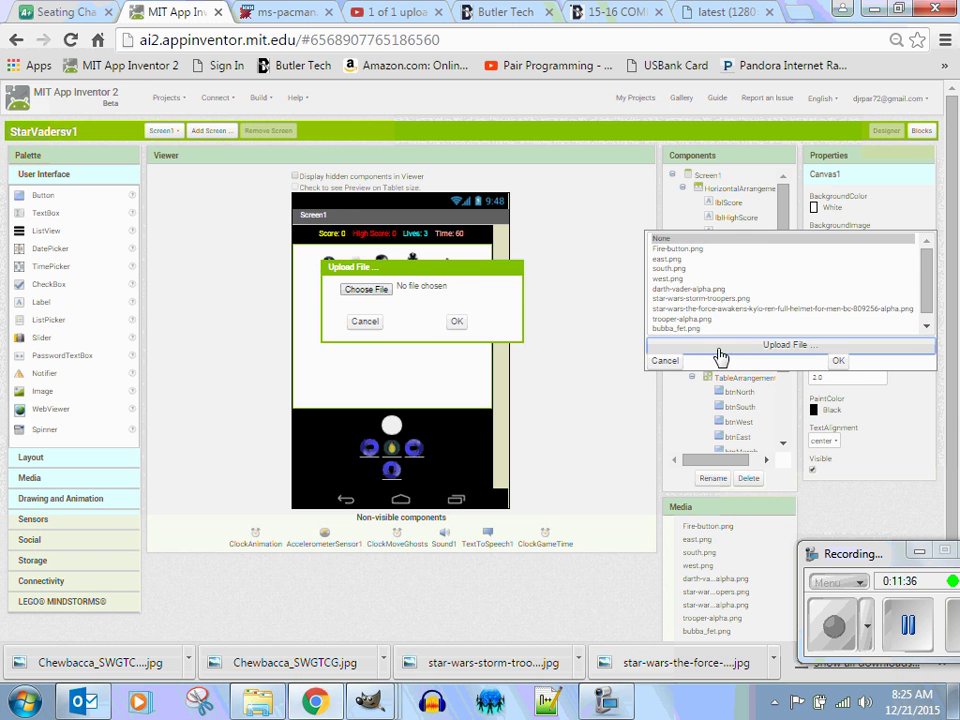
click(366, 289)
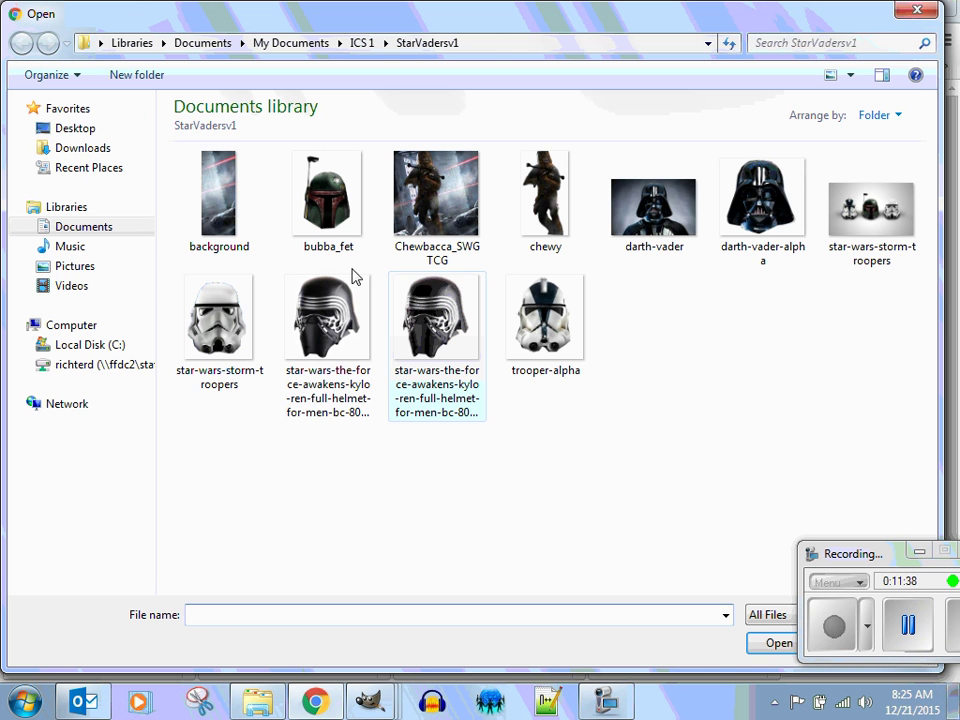
click(231, 213)
click(770, 645)
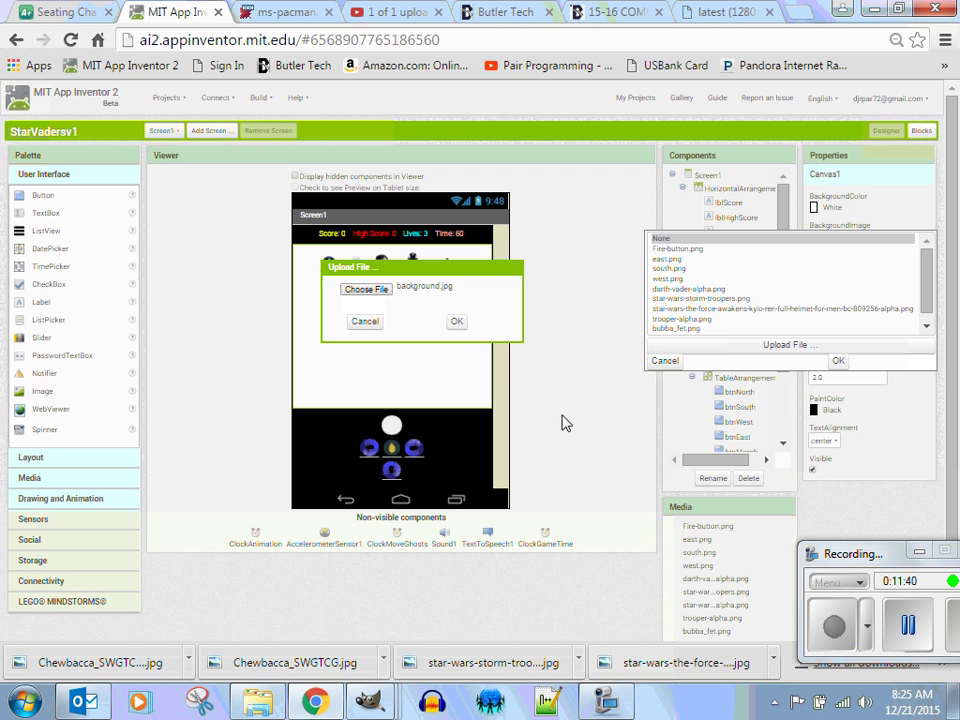
click(459, 323)
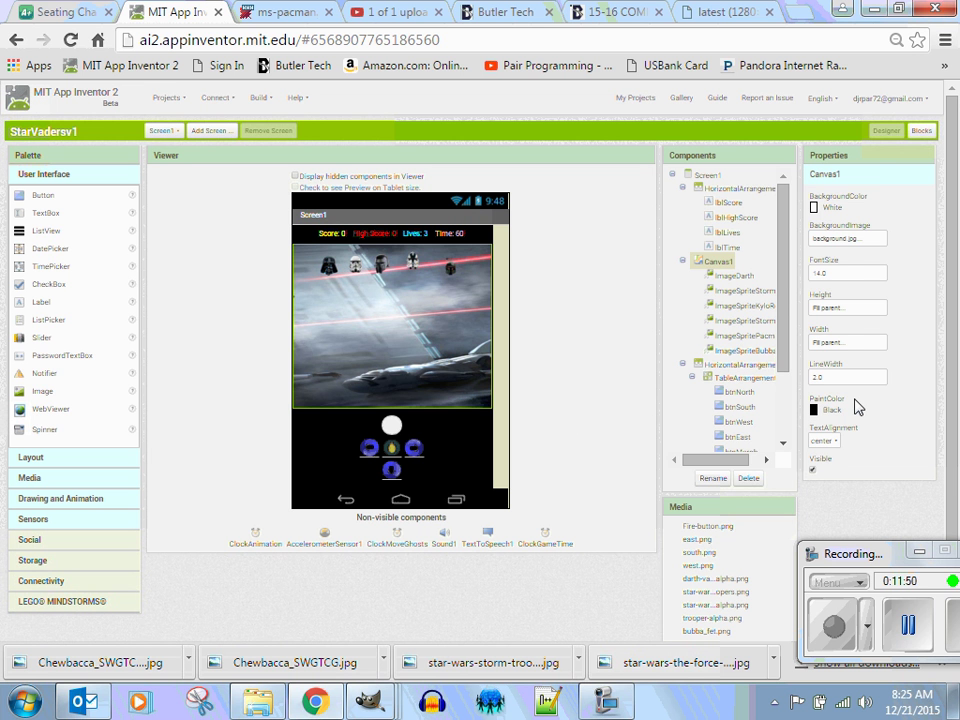
Begin renaming the ImageSpritePacman sprite, with its current name left in the New name field.
click(748, 336)
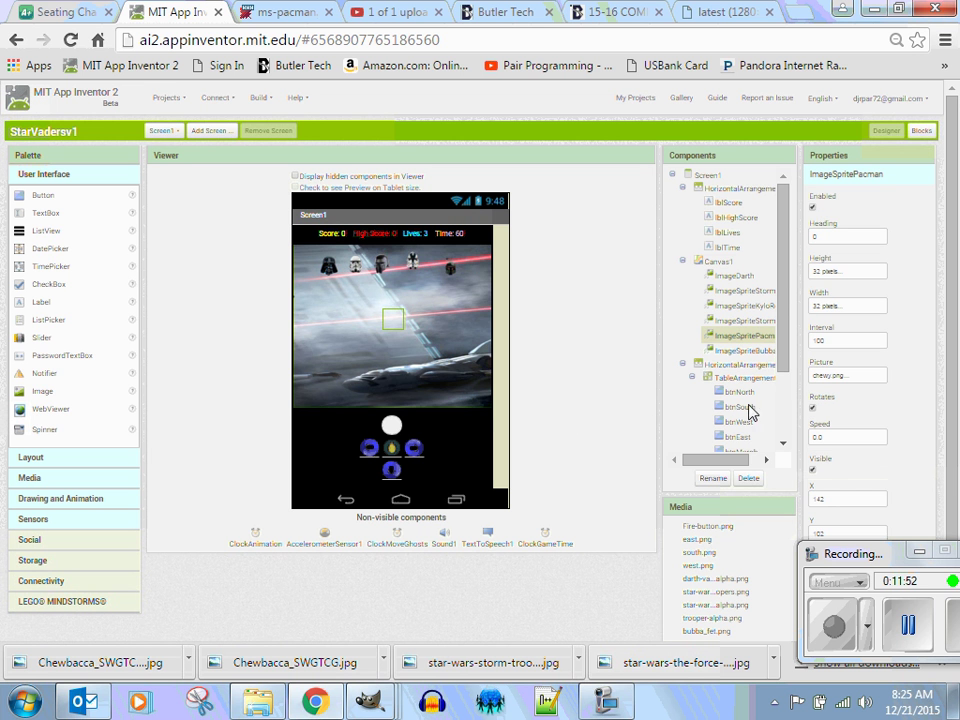
click(713, 480)
key(End)
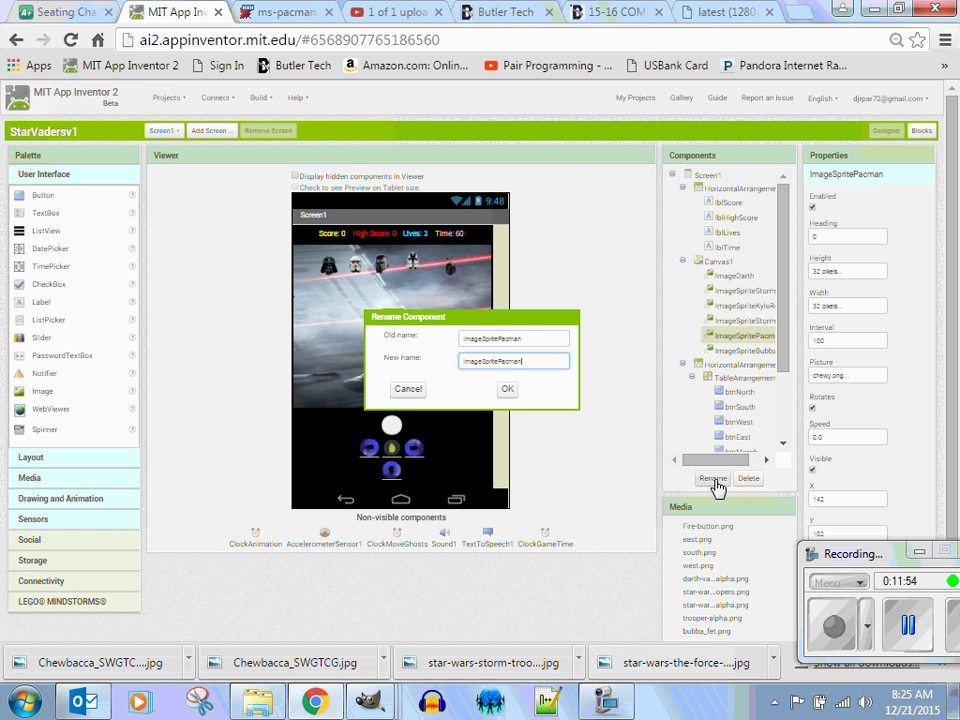